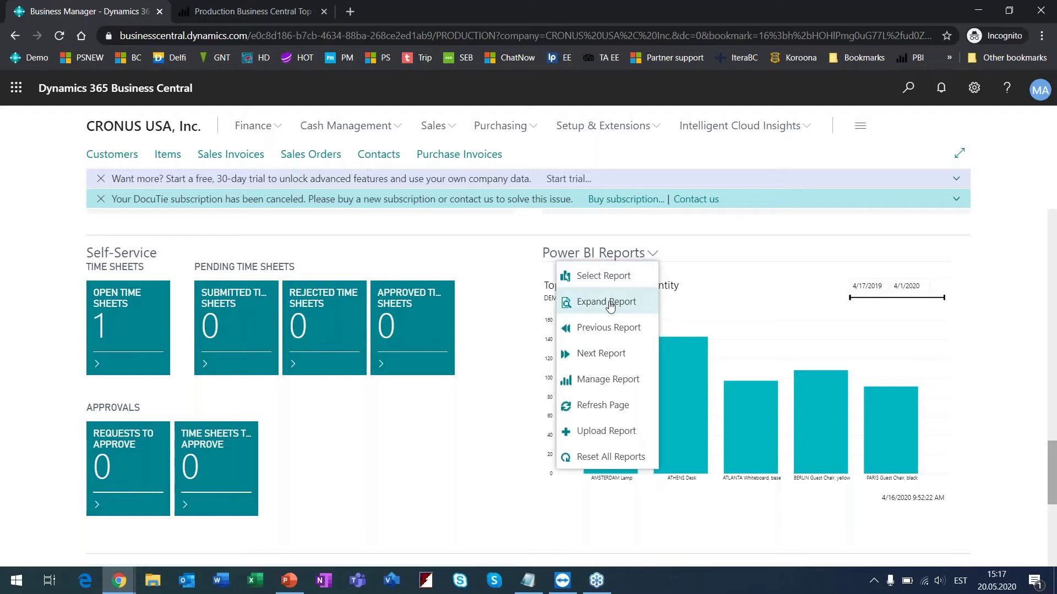
Open the Top 5 Items Sold by Quantity report for management and try showing its column chart as a pie chart
left_click(596, 380)
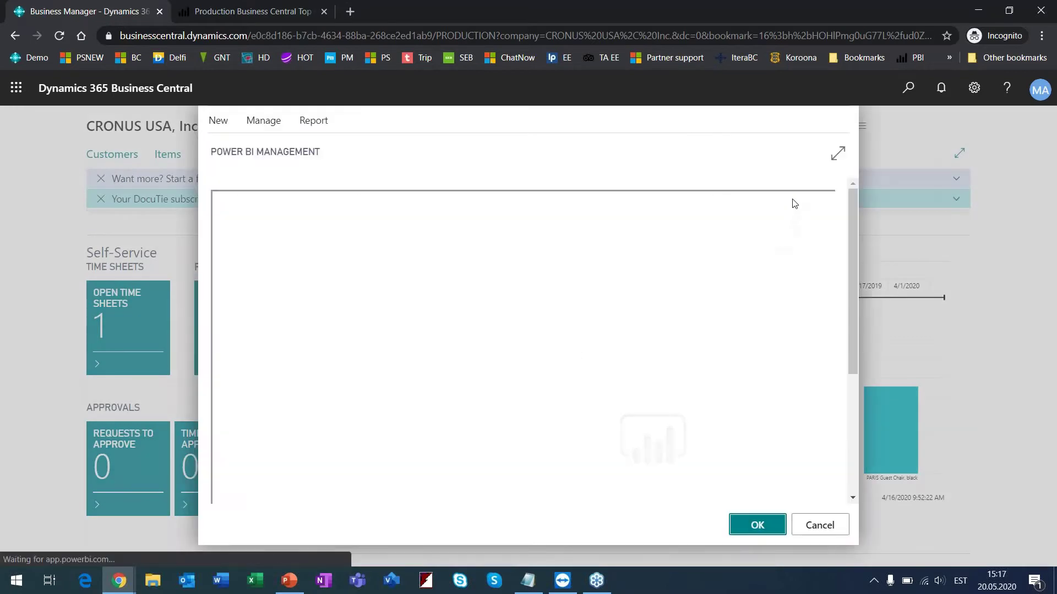
left_click(840, 155)
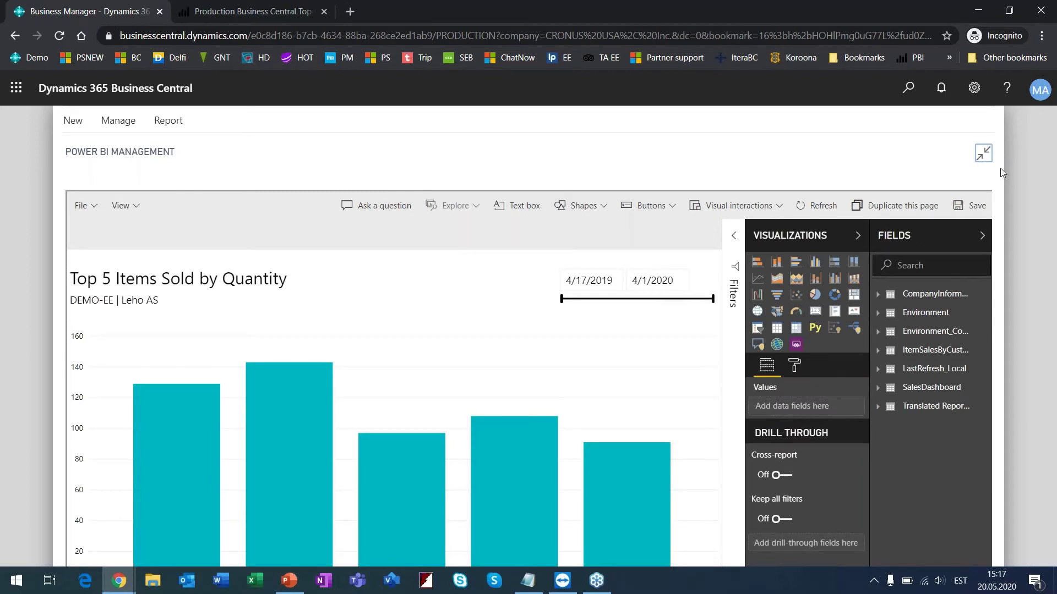
key("F11")
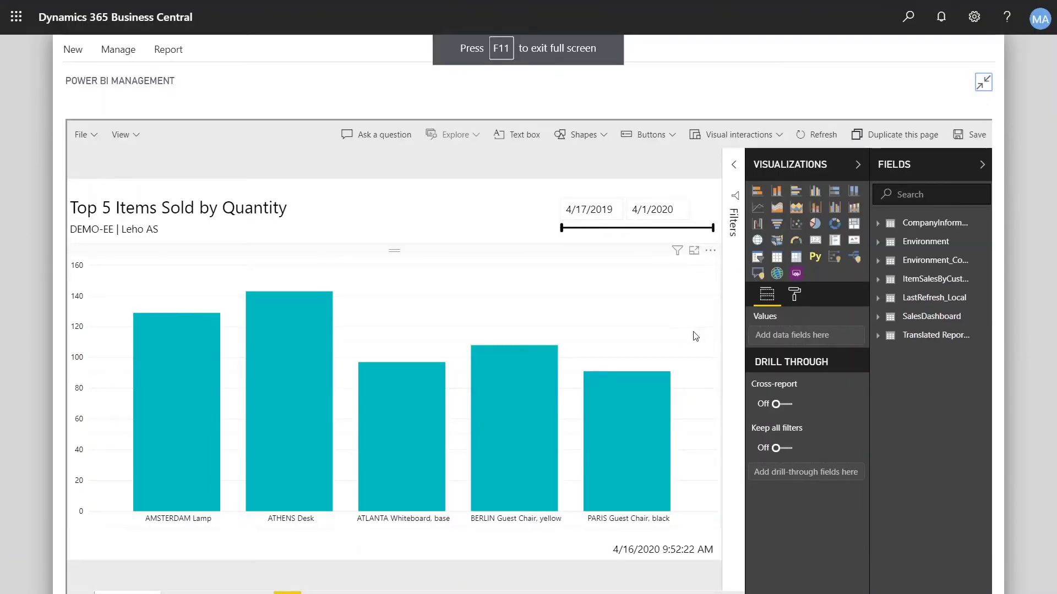
left_click(266, 252)
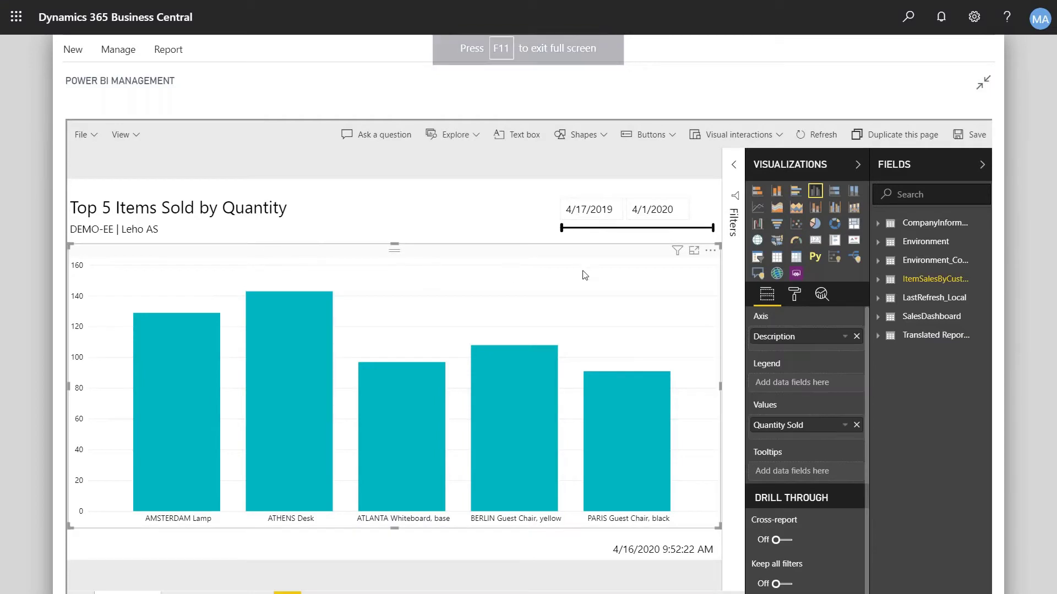
left_click(815, 227)
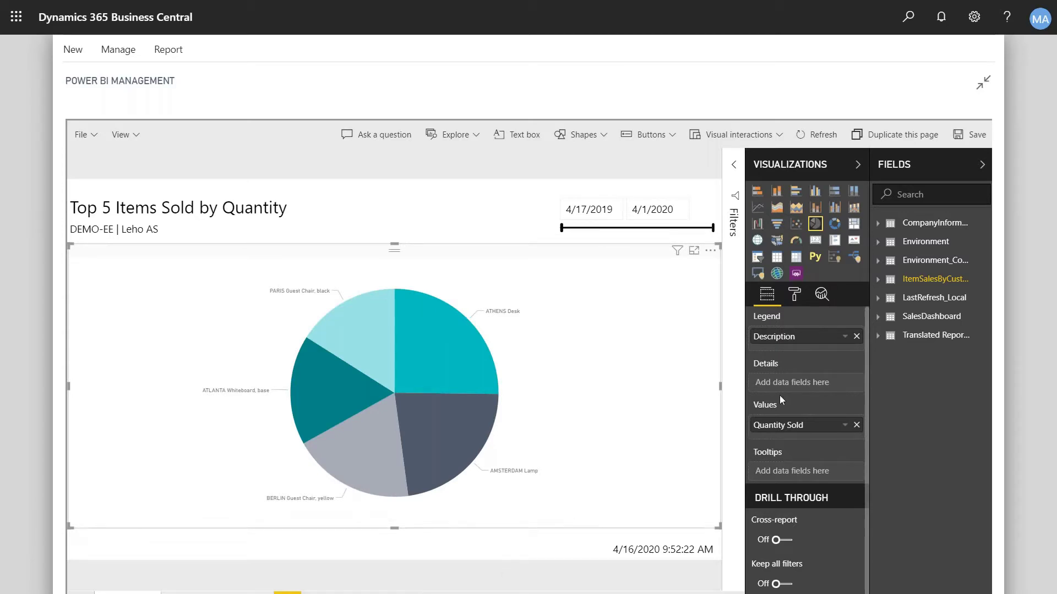
left_click(990, 89)
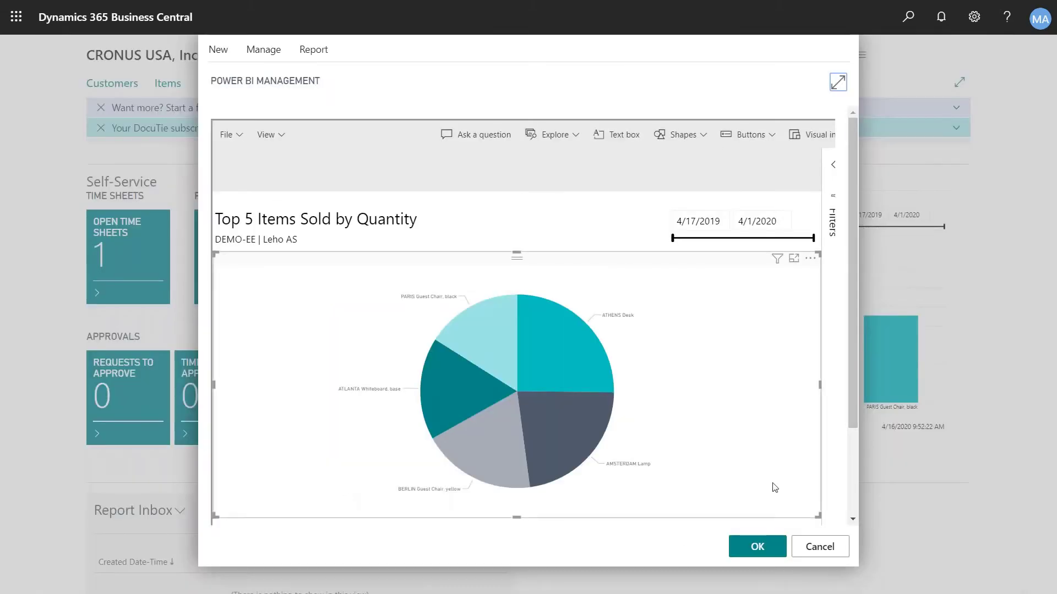
left_click(812, 553)
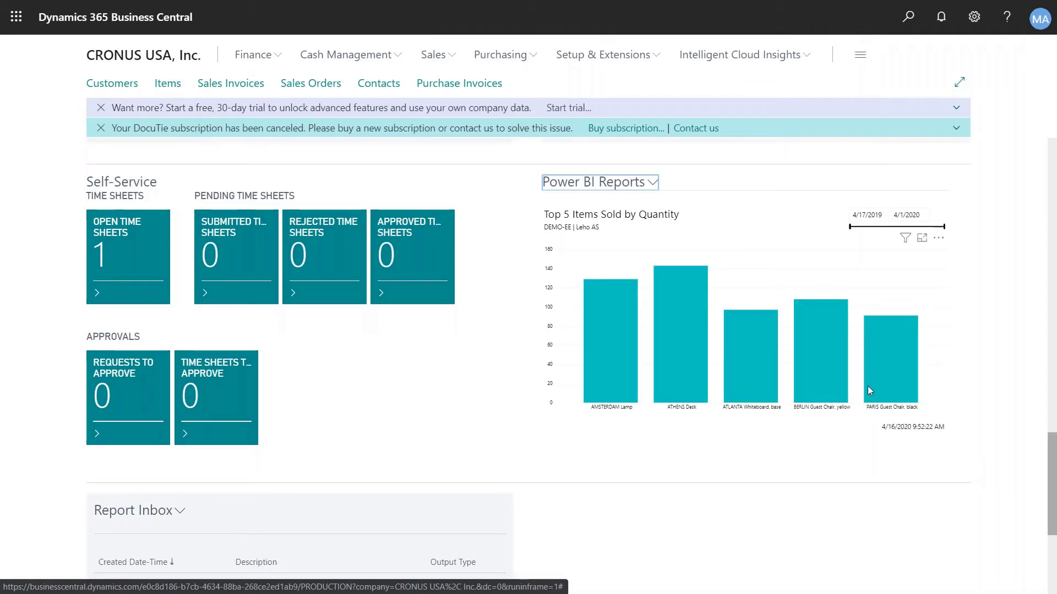
Select the RFM Analyze report for display in the Power BI Reports section of the home page
left_click(643, 186)
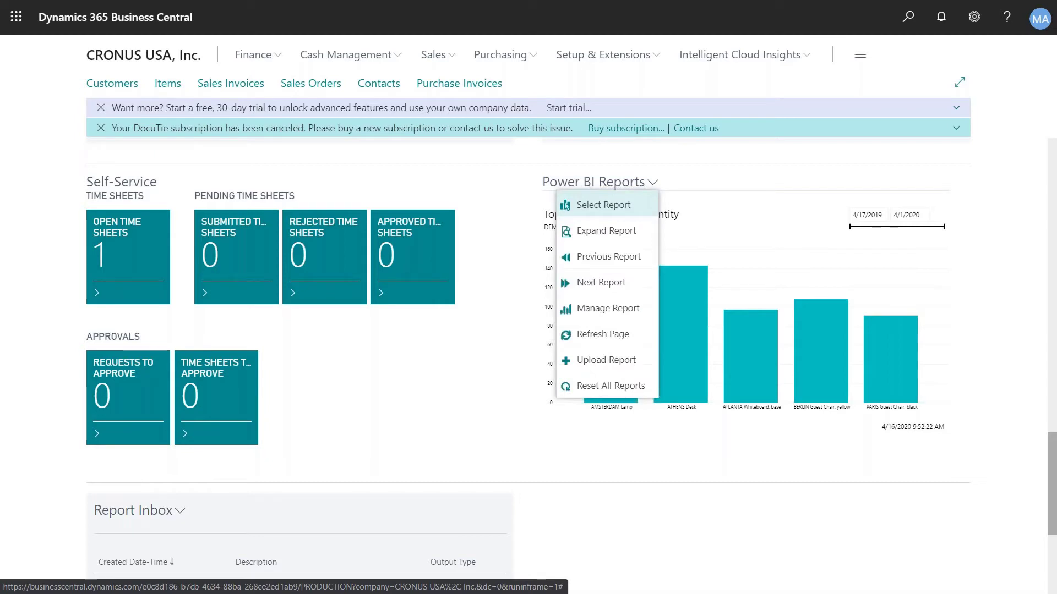
left_click(616, 206)
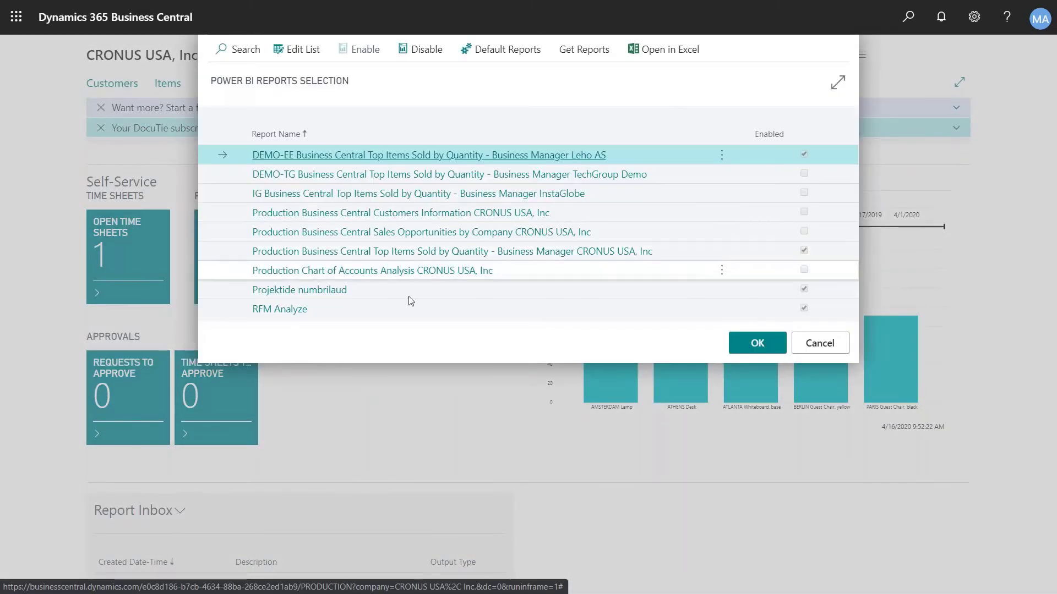
left_click(275, 309)
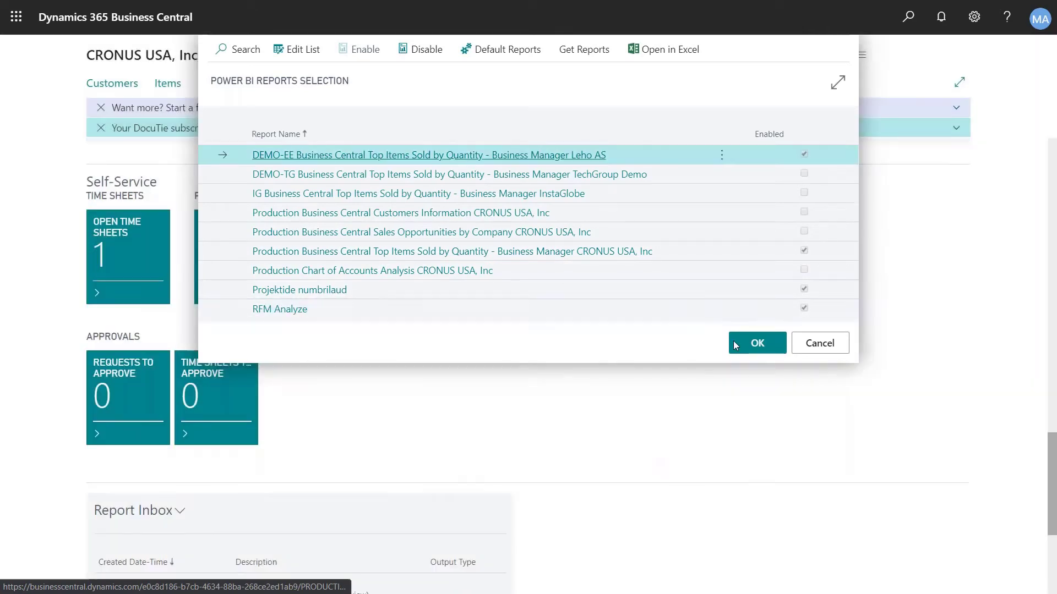
left_click(752, 344)
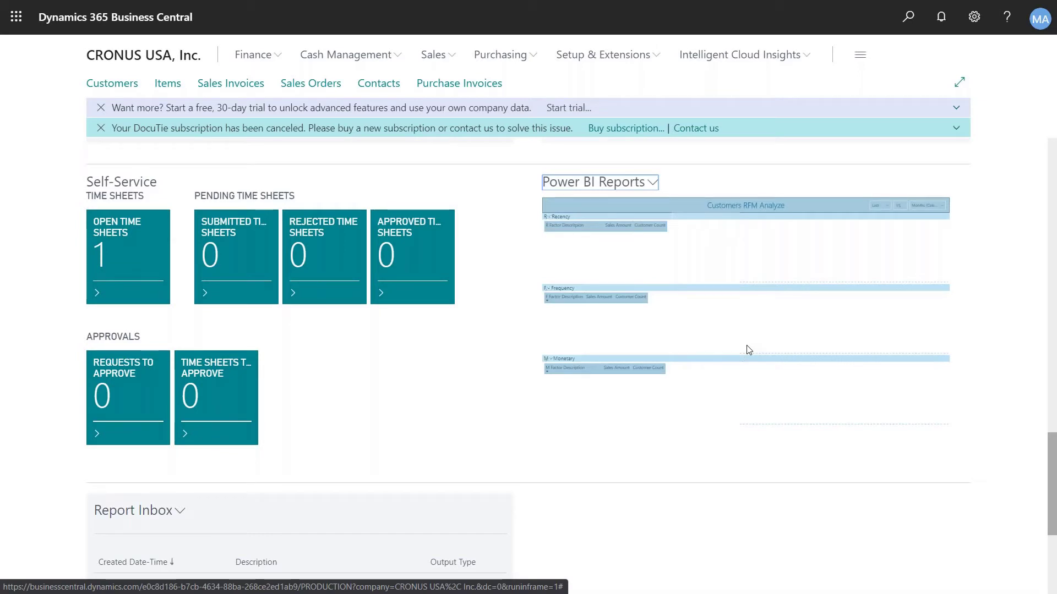
Expand the Customers RFM Analyze report and set its relative date filter to the last 15 Years
left_click(627, 184)
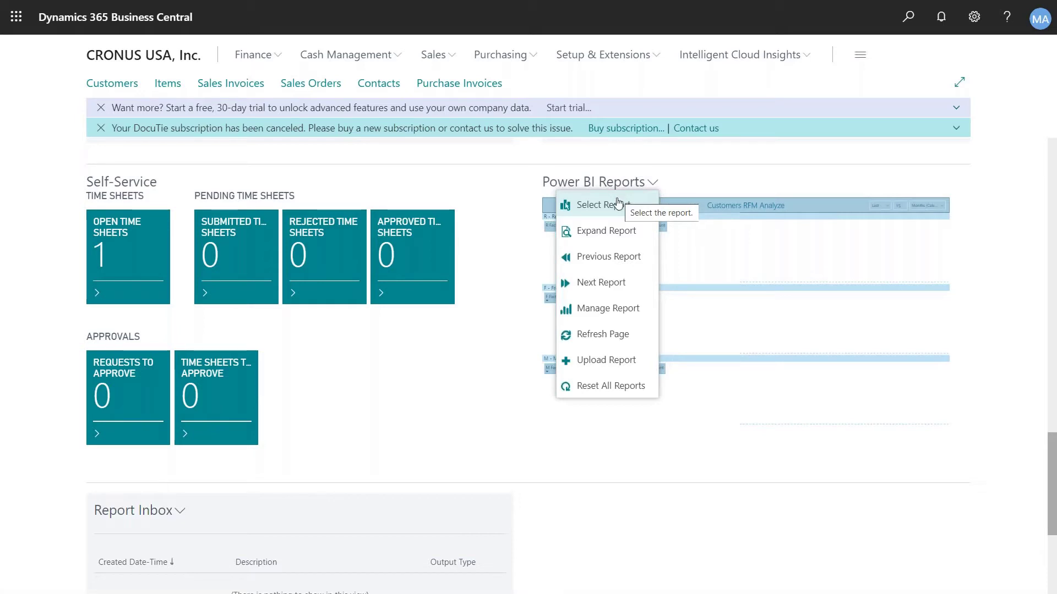
left_click(616, 232)
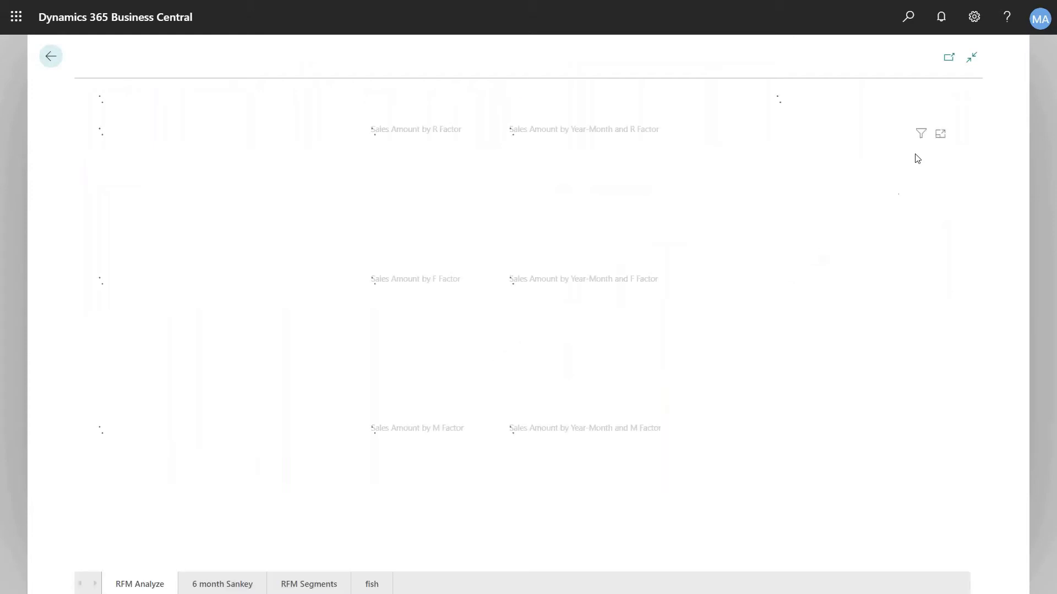
left_click(908, 107)
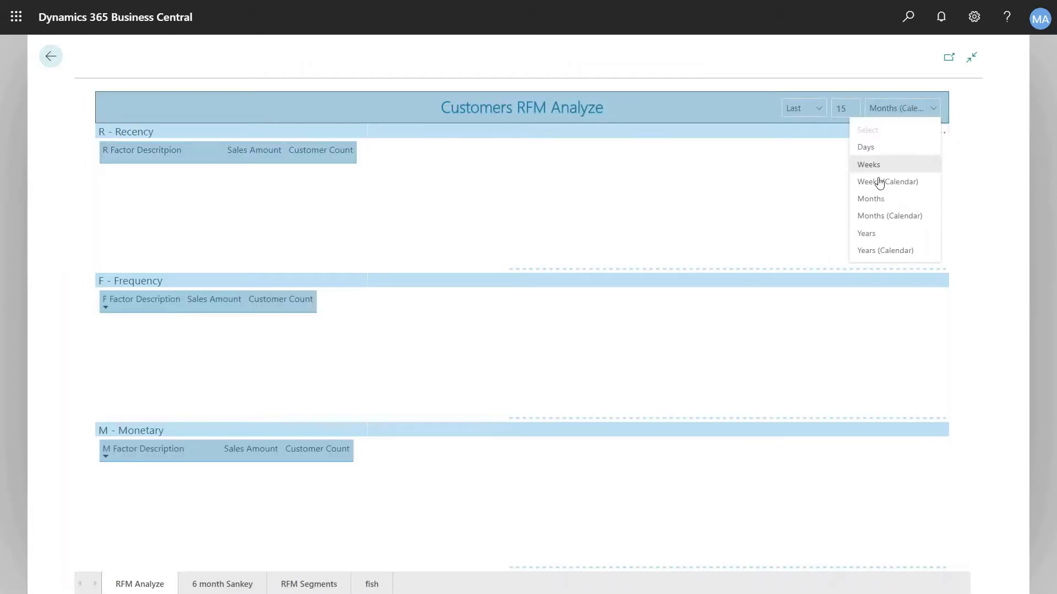
left_click(873, 235)
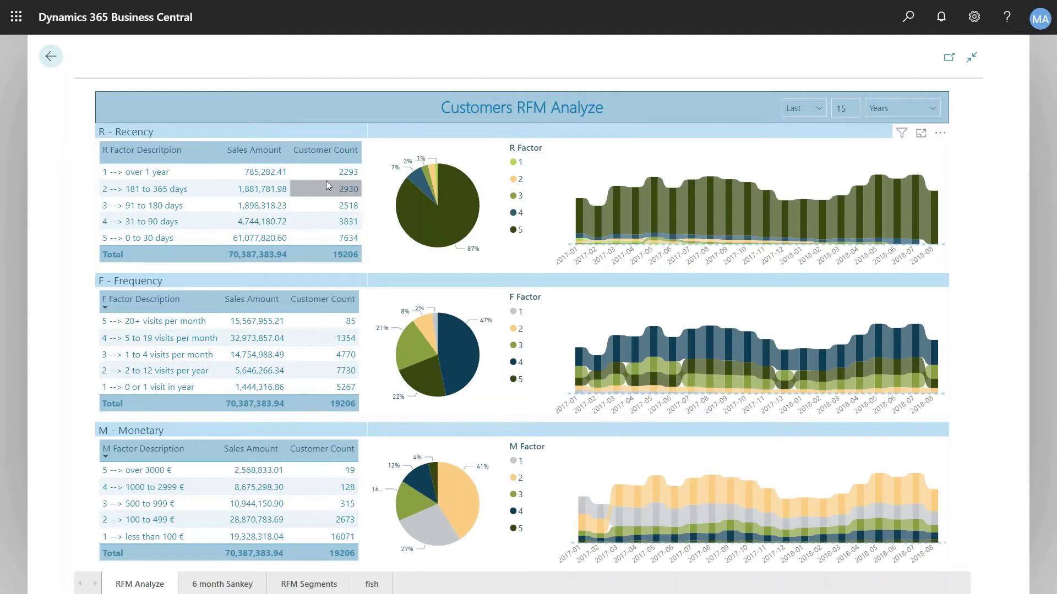
mouse_move(81, 113)
left_mouse_down()
mouse_move(107, 154)
mouse_move(176, 146)
mouse_move(71, 117)
left_mouse_up()
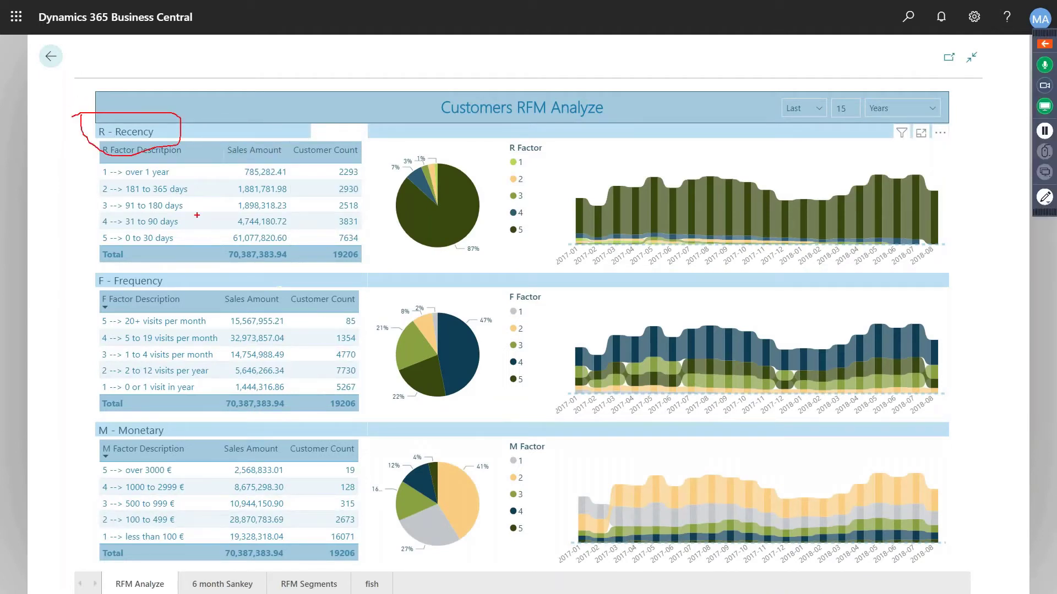
mouse_move(101, 263)
left_mouse_down()
mouse_move(74, 291)
mouse_move(138, 256)
mouse_move(101, 257)
left_mouse_up()
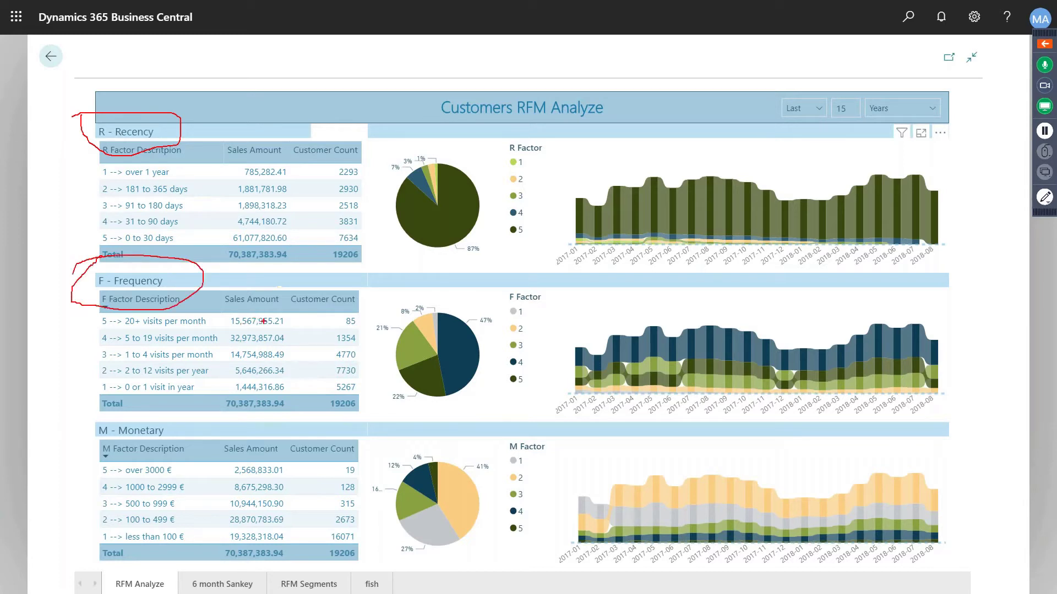
mouse_move(113, 410)
left_mouse_down()
mouse_move(83, 456)
mouse_move(132, 395)
mouse_move(93, 418)
left_mouse_up()
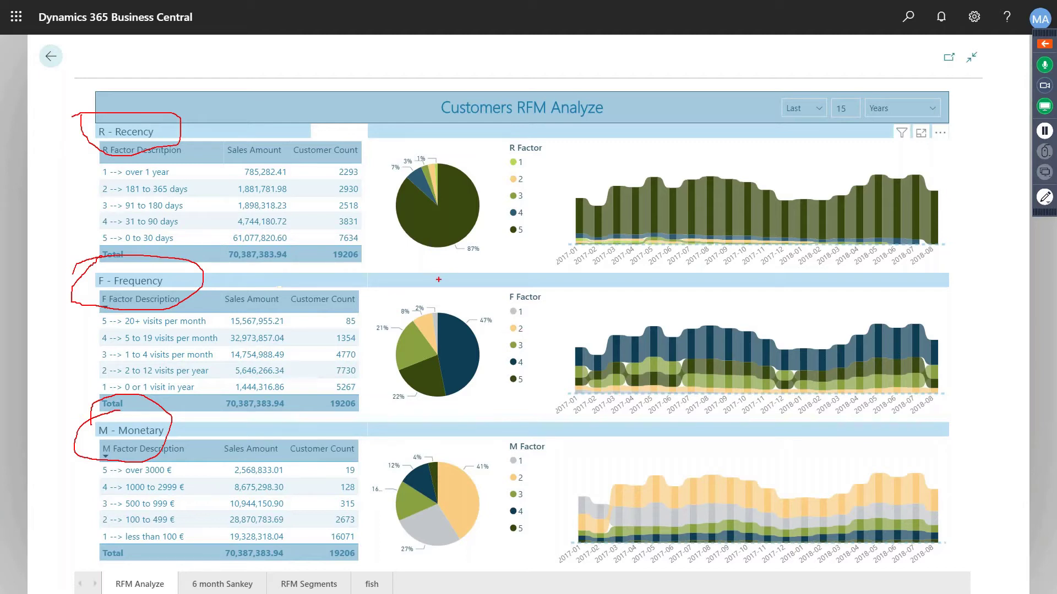
key("Escape")
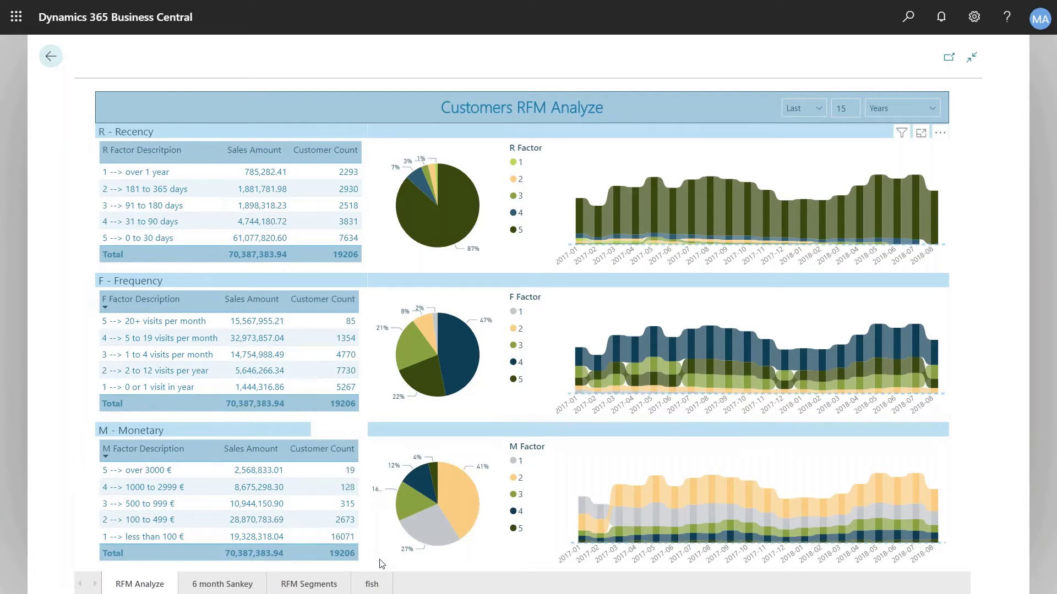
View the report's fish page filtered to M Factor 4, and return to the home page
left_click(372, 585)
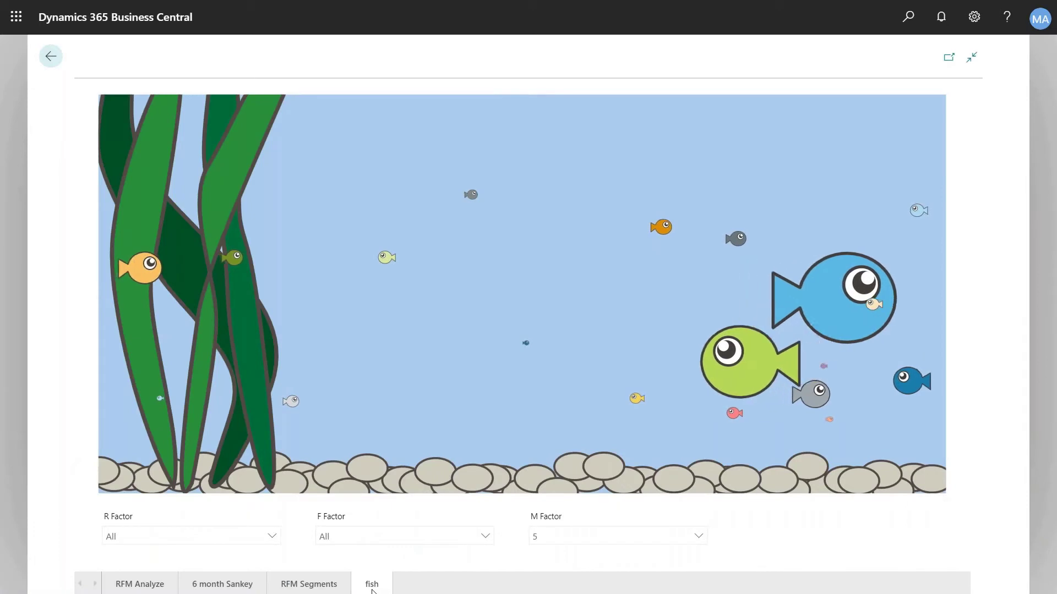
left_click(652, 538)
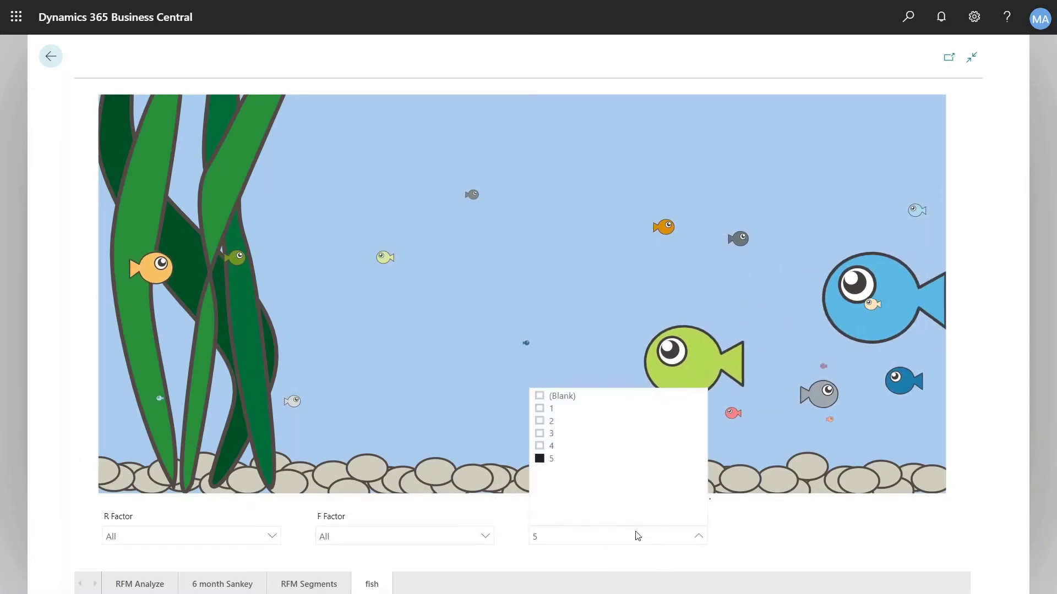
left_click(550, 446)
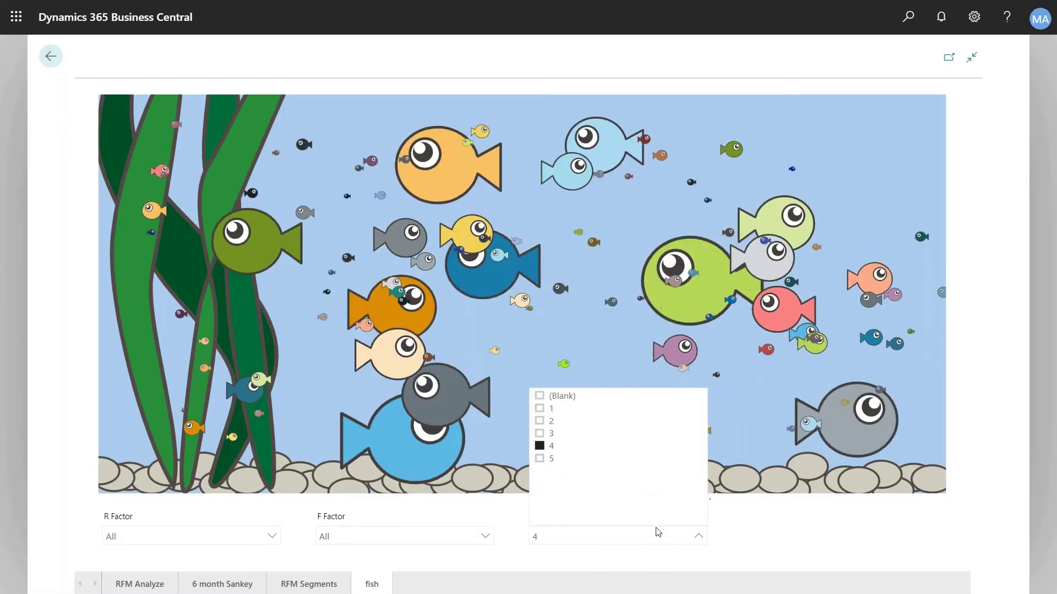
left_click(846, 528)
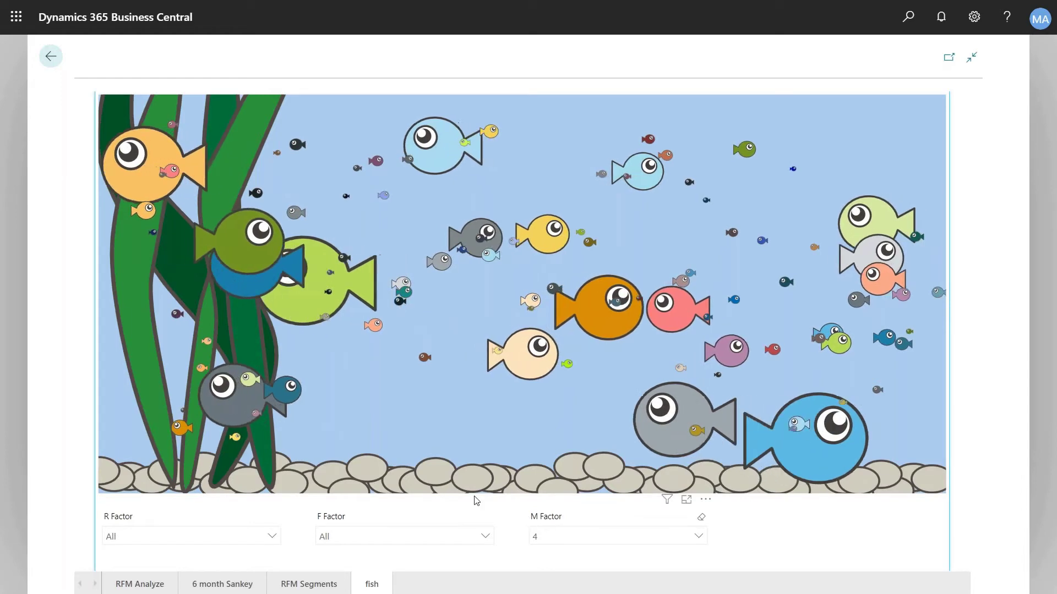
mouse_move(291, 337)
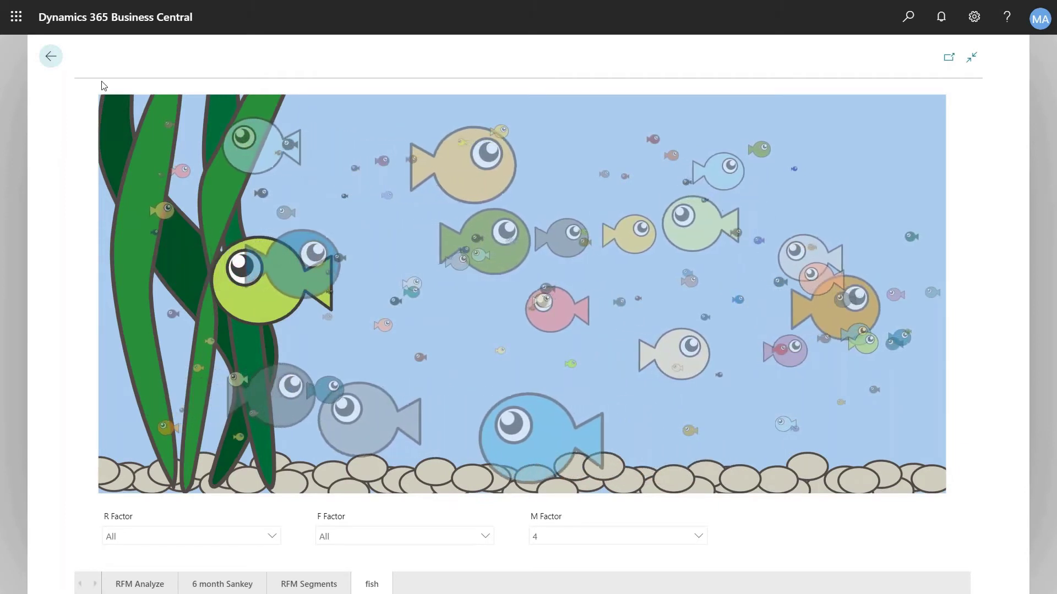
left_click(50, 61)
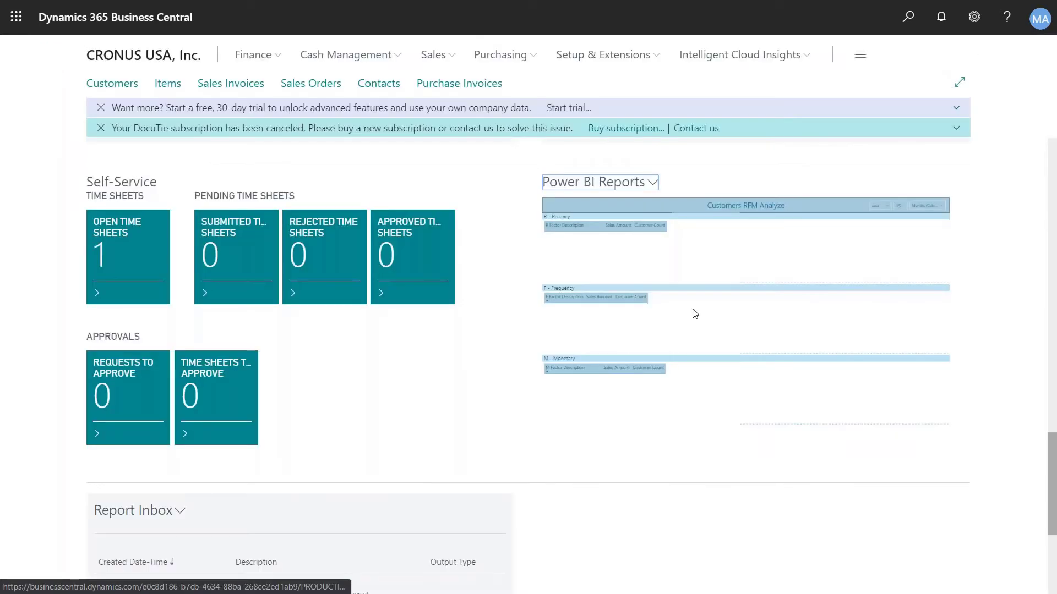
Leave full-screen view and open the first Adatum Corporation invoice from the Sales Invoices list
scroll(443, 233, "up", 7)
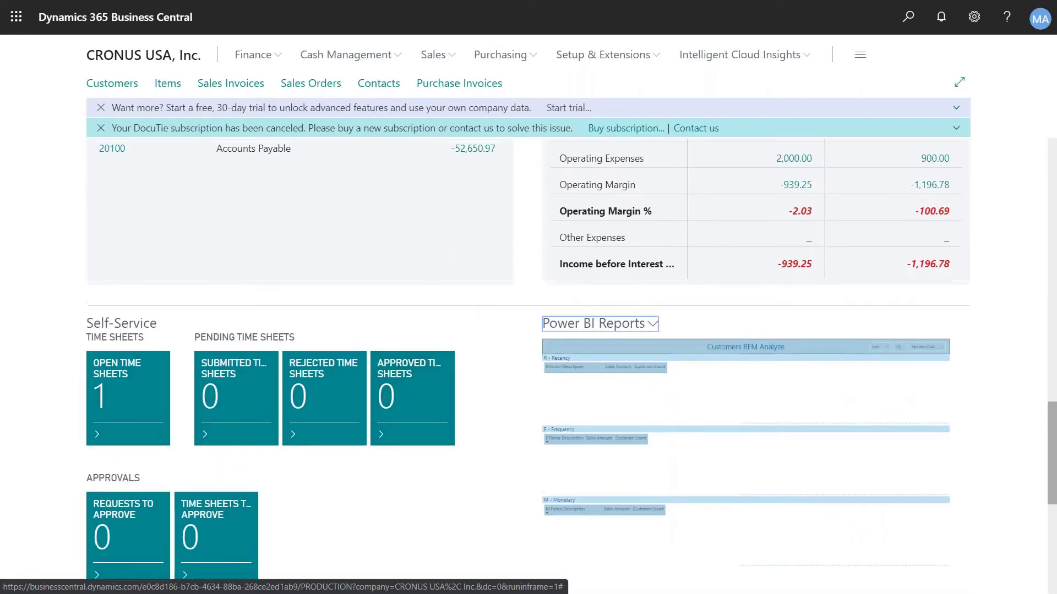
scroll(199, 326, "up", 10)
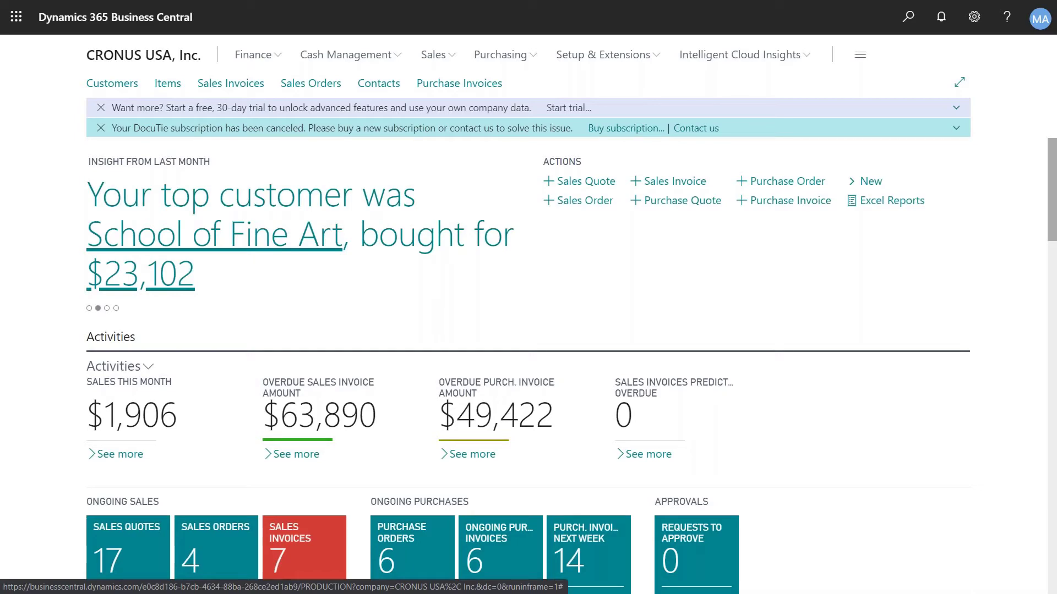
key("F11")
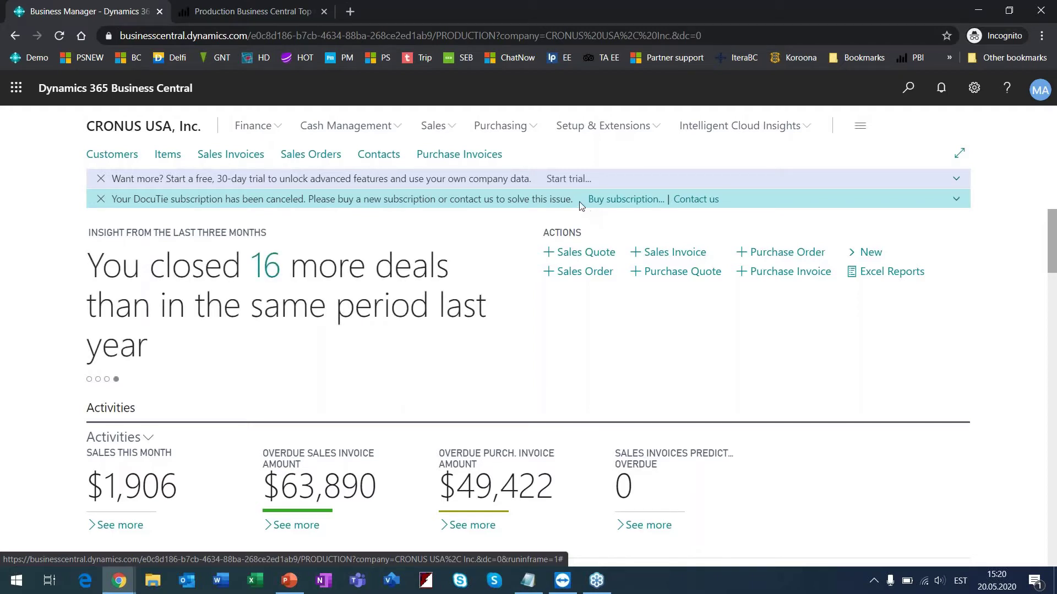
left_click(434, 126)
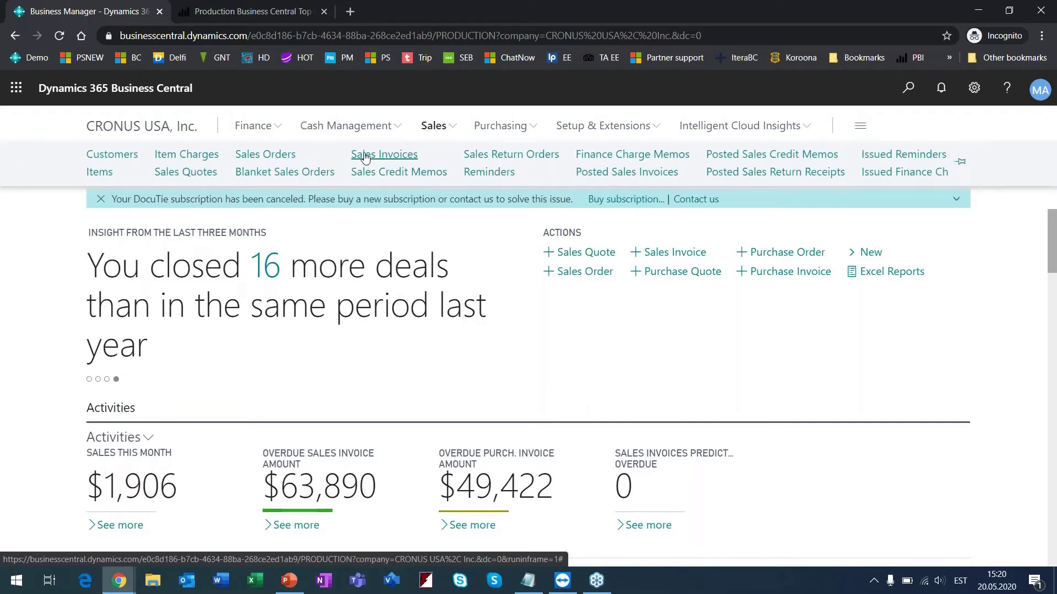
left_click(364, 156)
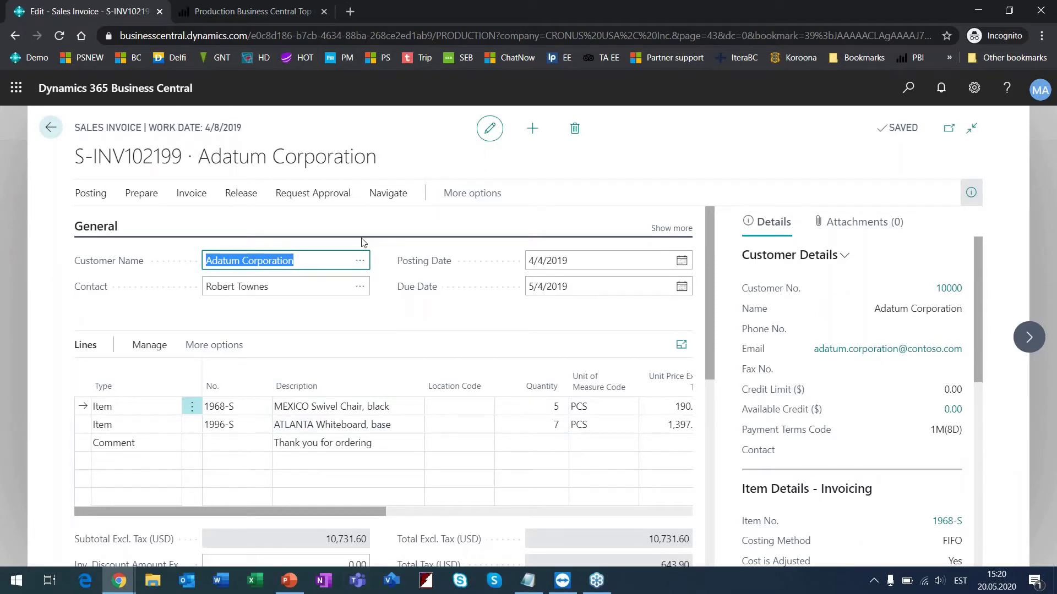
Run Predict Payment on the open Adatum Corporation invoice and dismiss the prediction message
left_click(146, 194)
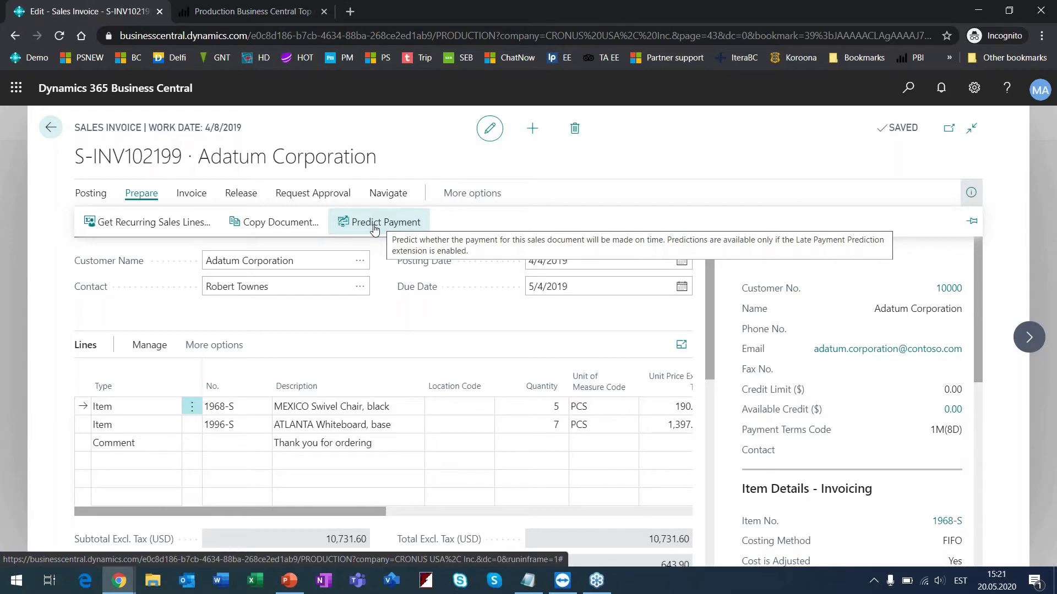
left_click(374, 223)
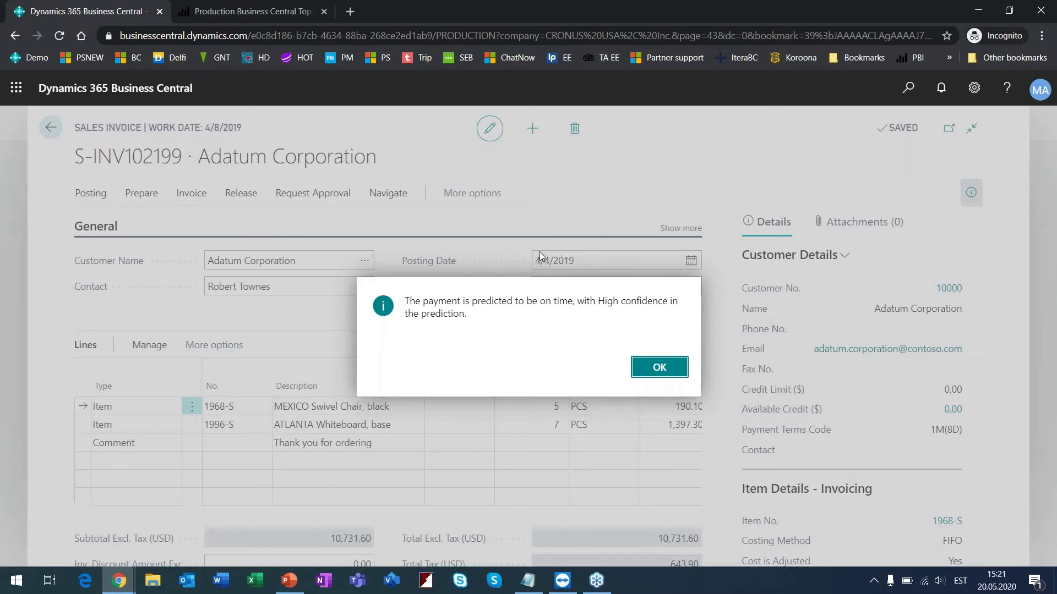
key("Return")
Close the sales invoice and its list, and open the Items list from the home page
key("Escape")
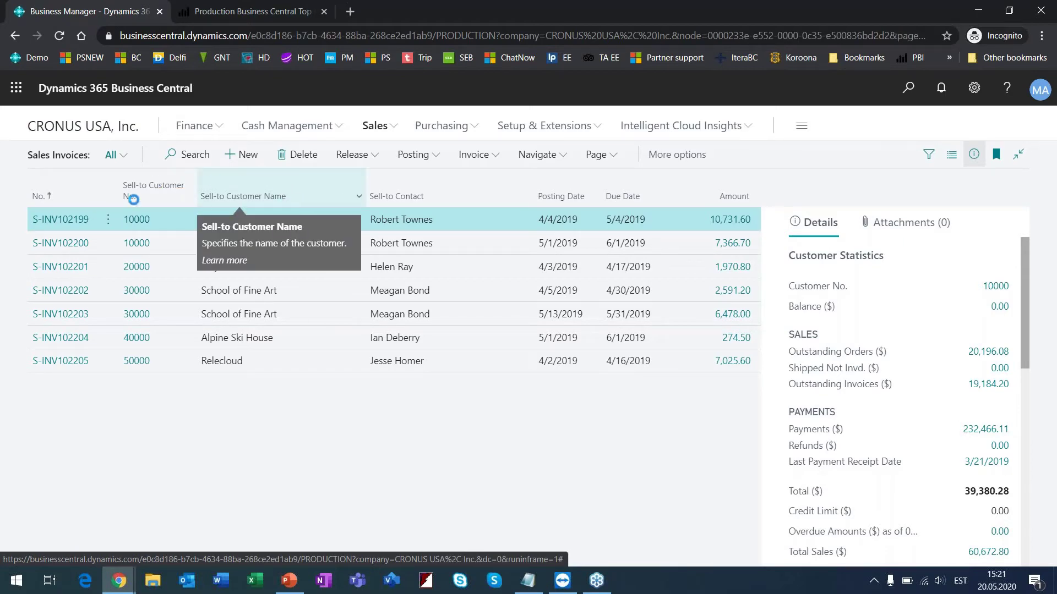
key("Escape")
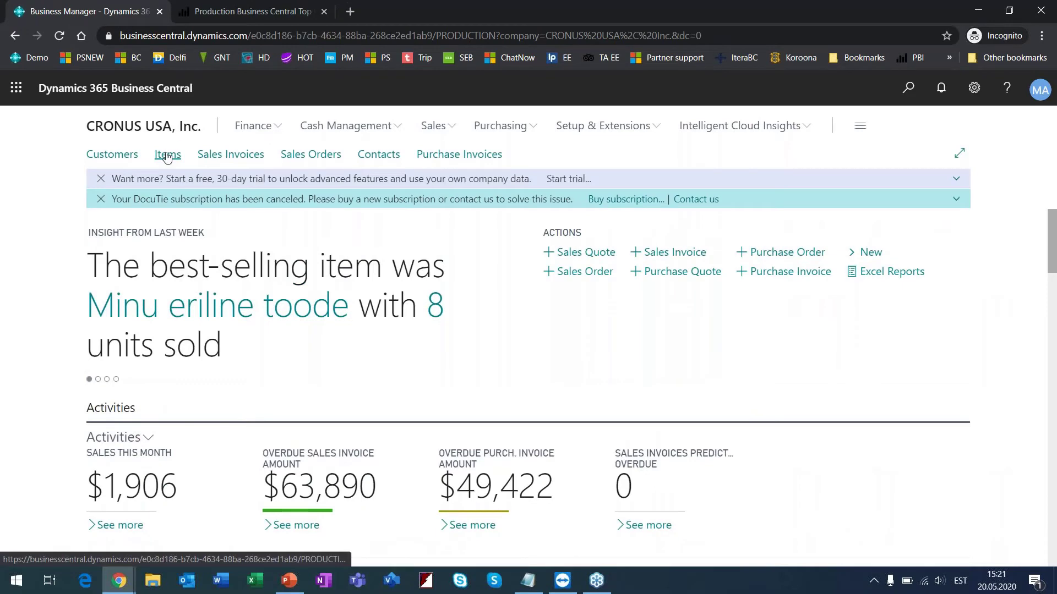
left_click(167, 156)
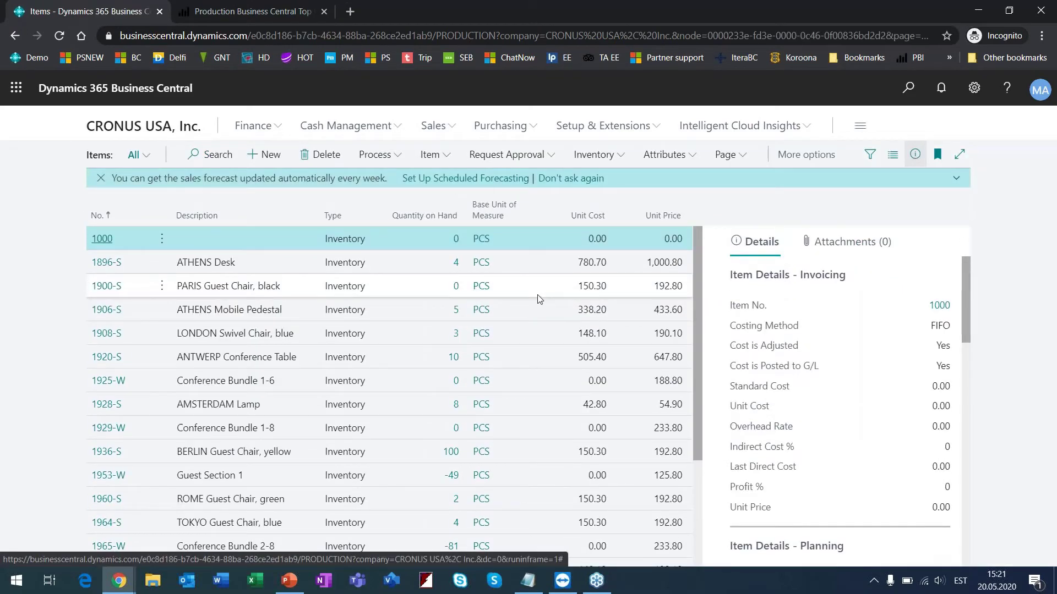
Select the ATHENS Desk item and examine its Forecast chart in the item details
left_click(234, 263)
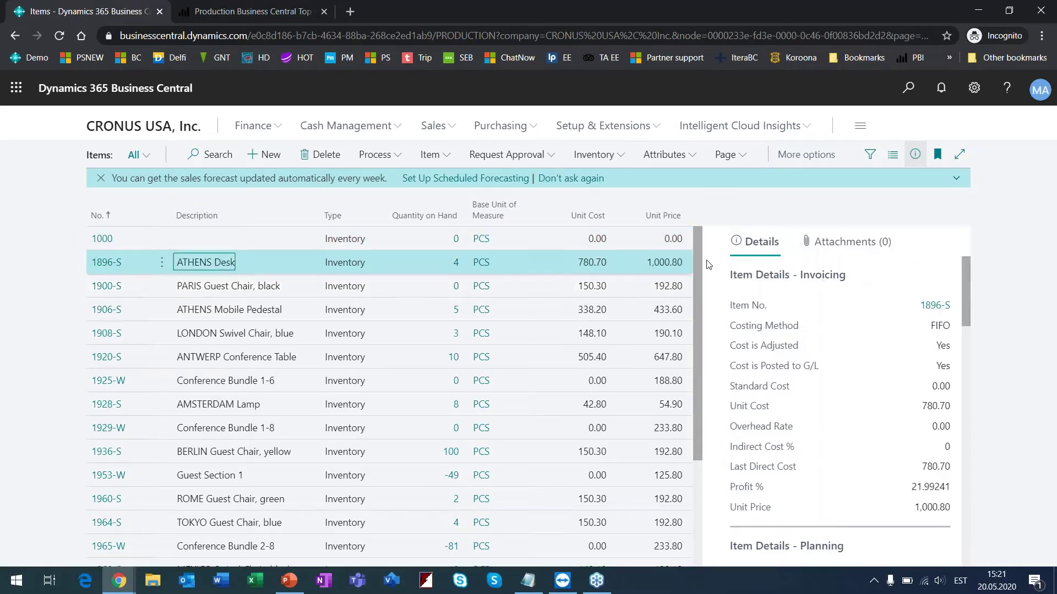
scroll(879, 306, "down", 5)
scroll(879, 306, "down", 8)
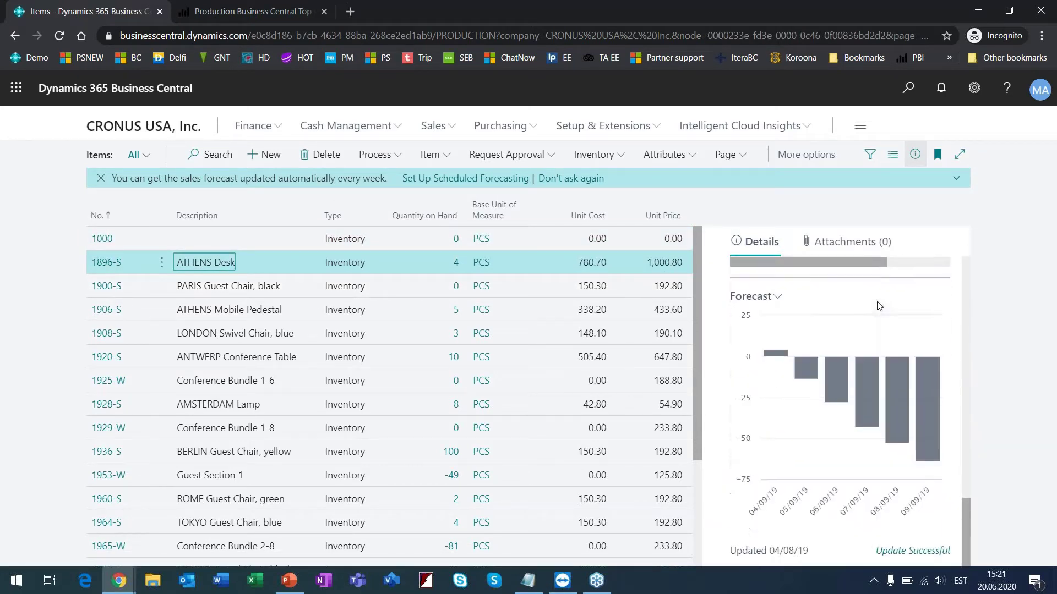
scroll(879, 306, "up", 3)
scroll(879, 306, "up", 5)
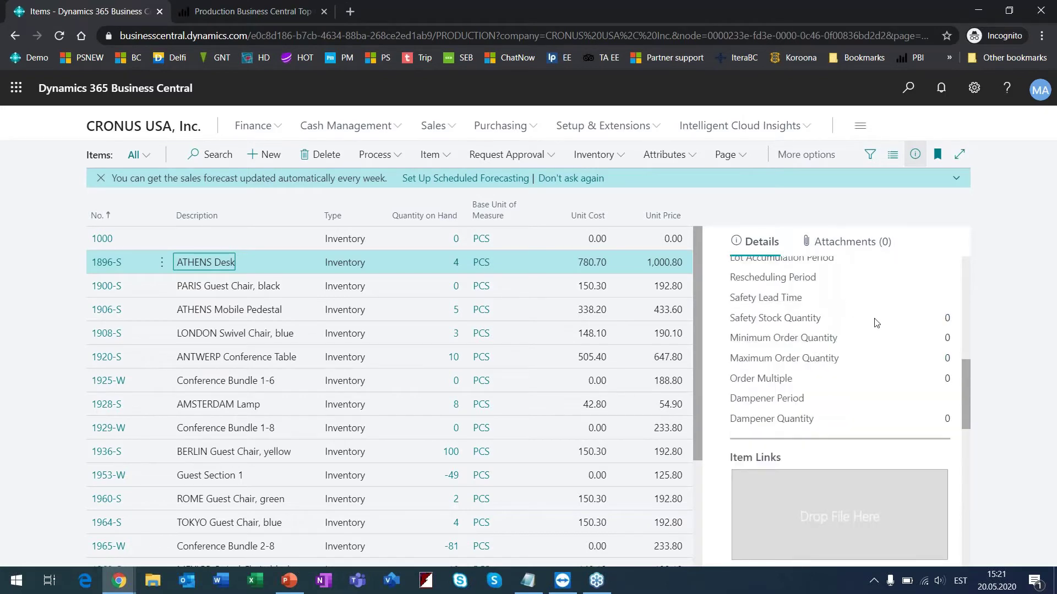
scroll(879, 327, "down", 1)
scroll(880, 327, "down", 6)
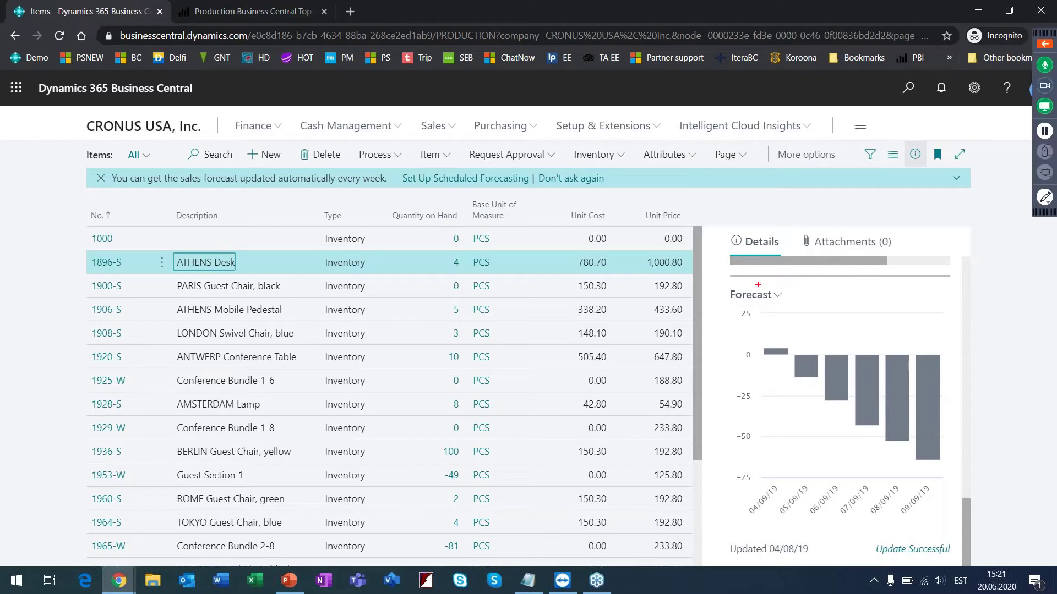
mouse_move(722, 282)
left_mouse_down()
mouse_move(847, 489)
mouse_move(960, 487)
mouse_move(958, 527)
left_mouse_up()
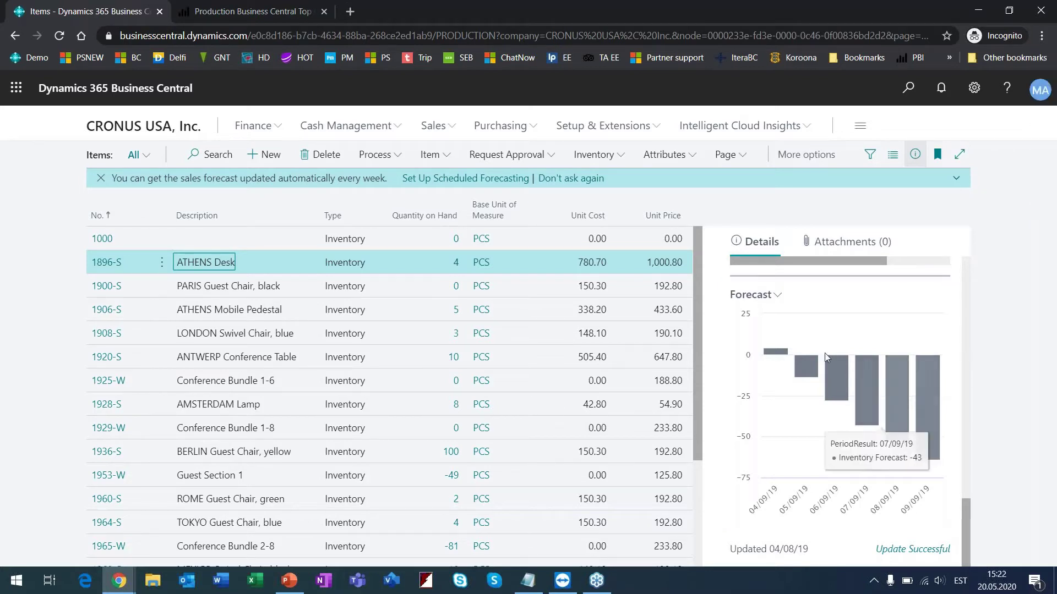
Read the ATHENS Desk inventory forecast for the individual periods shown in the chart
mouse_move(775, 355)
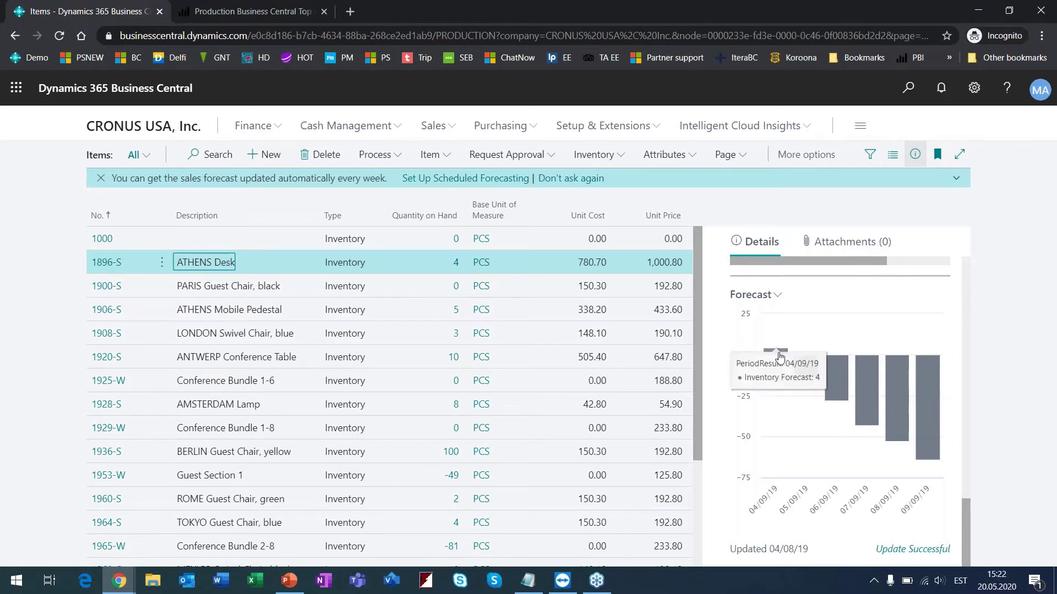
mouse_move(806, 367)
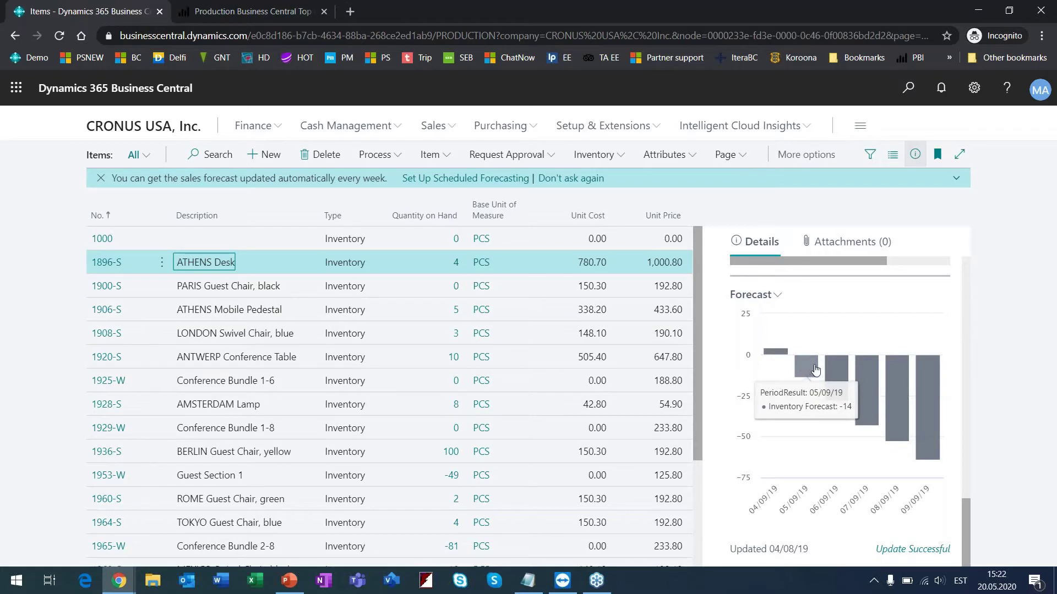
mouse_move(861, 384)
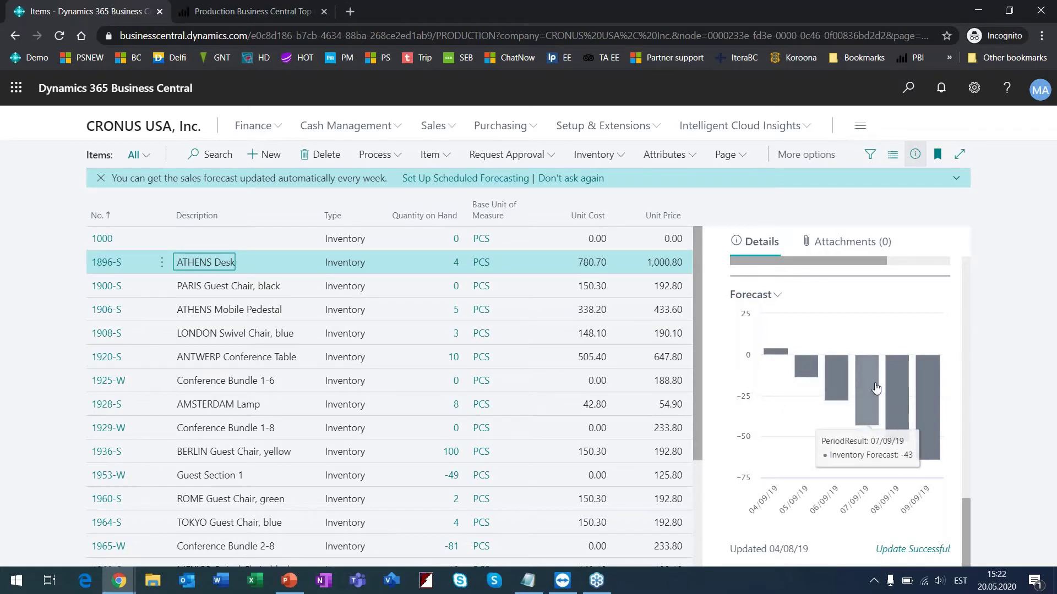
mouse_move(925, 407)
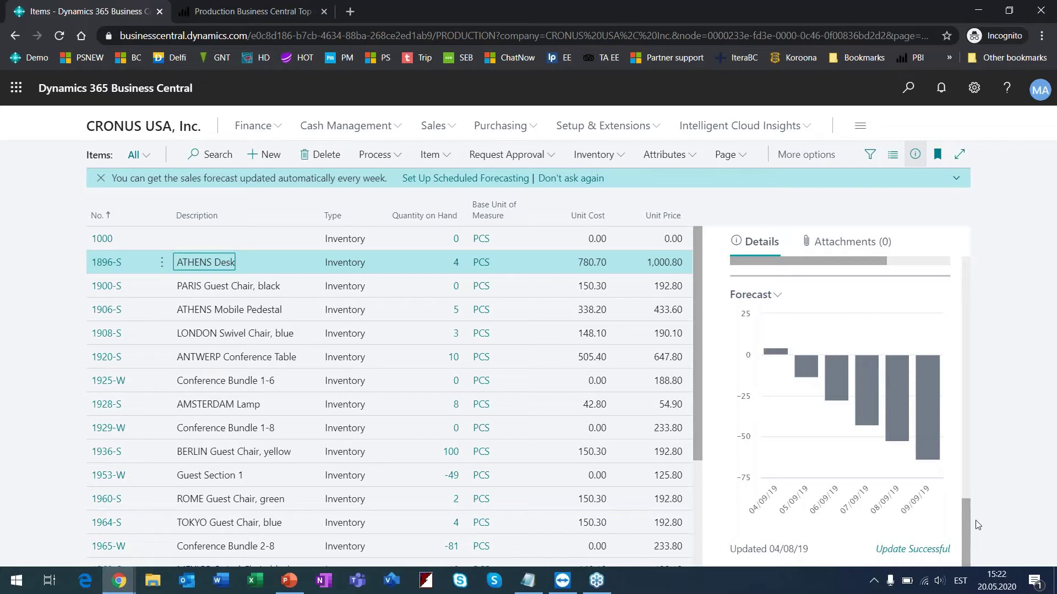
Create a purchase order for ATHENS Desk from its forecast and collapse the order's General section
left_click_drag(969, 507, 967, 499)
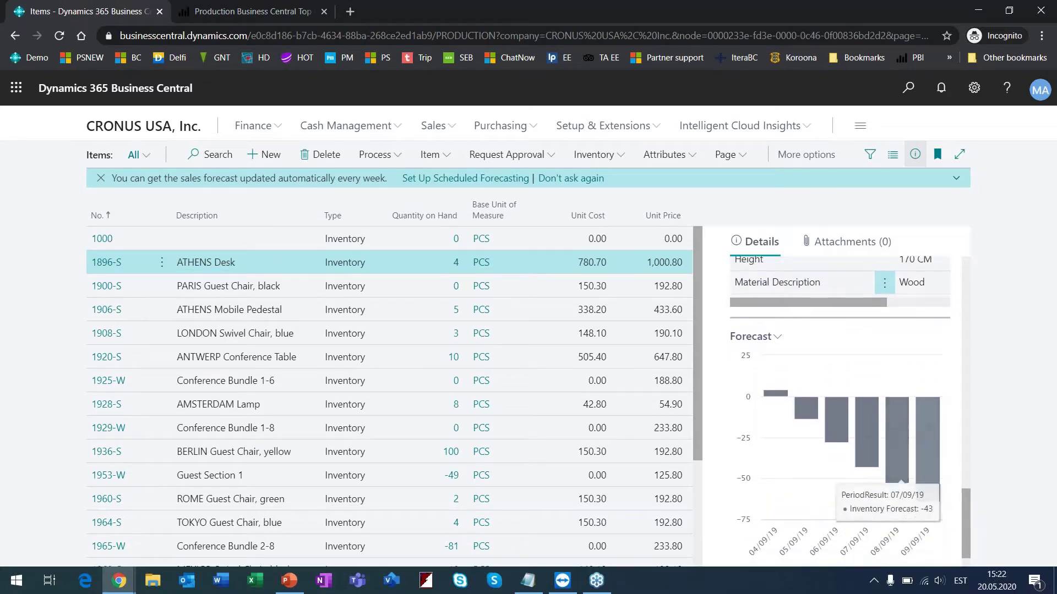
left_click(761, 342)
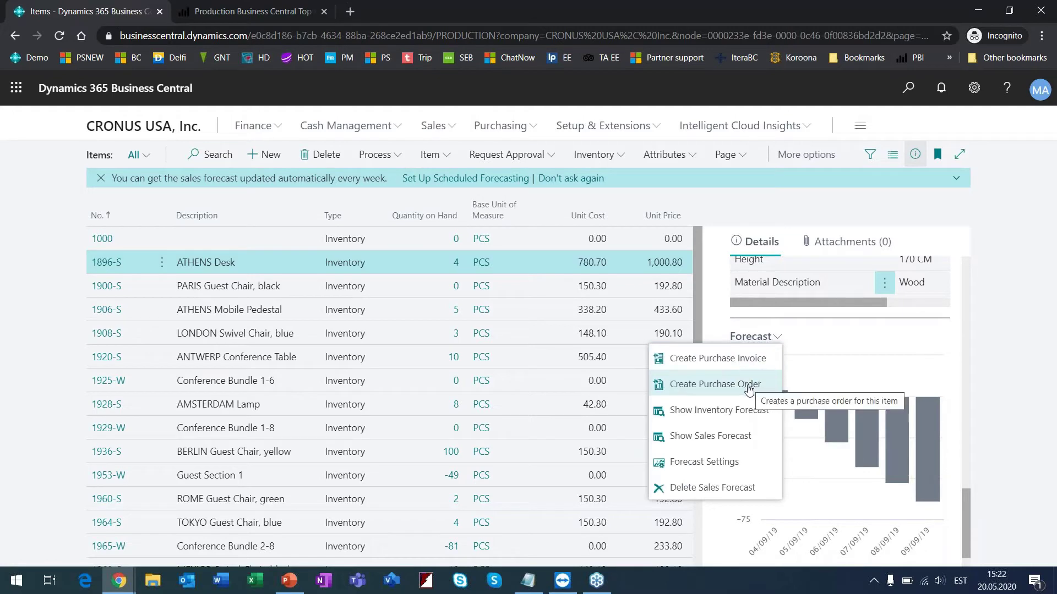
left_click(710, 391)
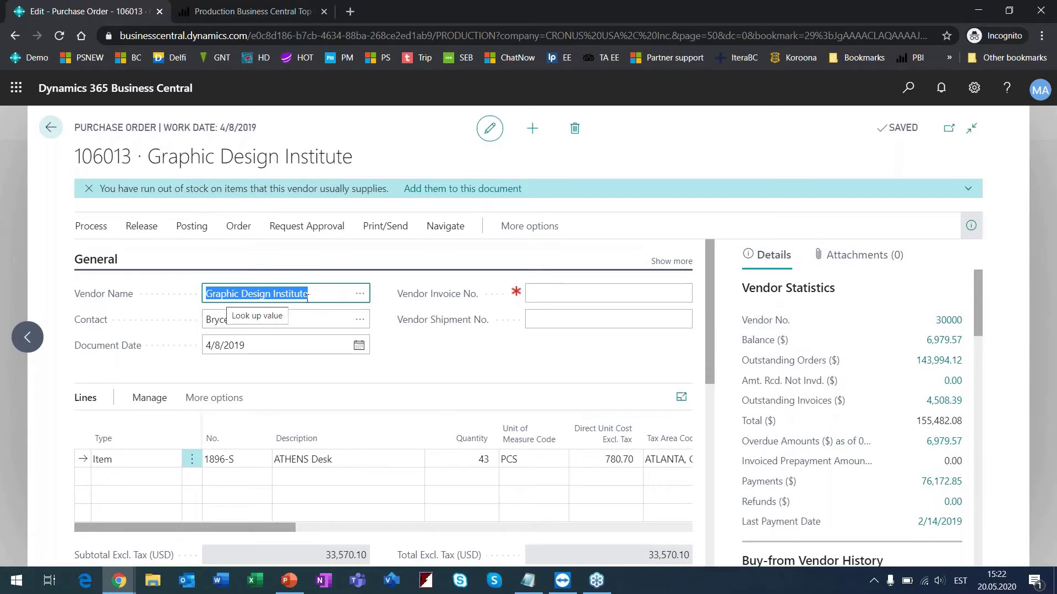
left_click(319, 298)
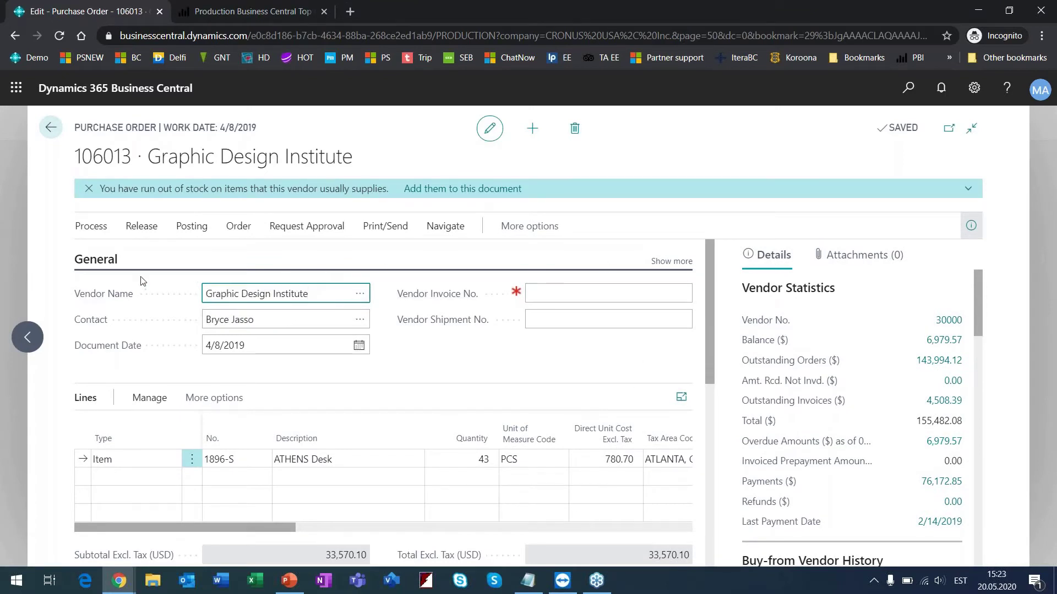
left_click(97, 259)
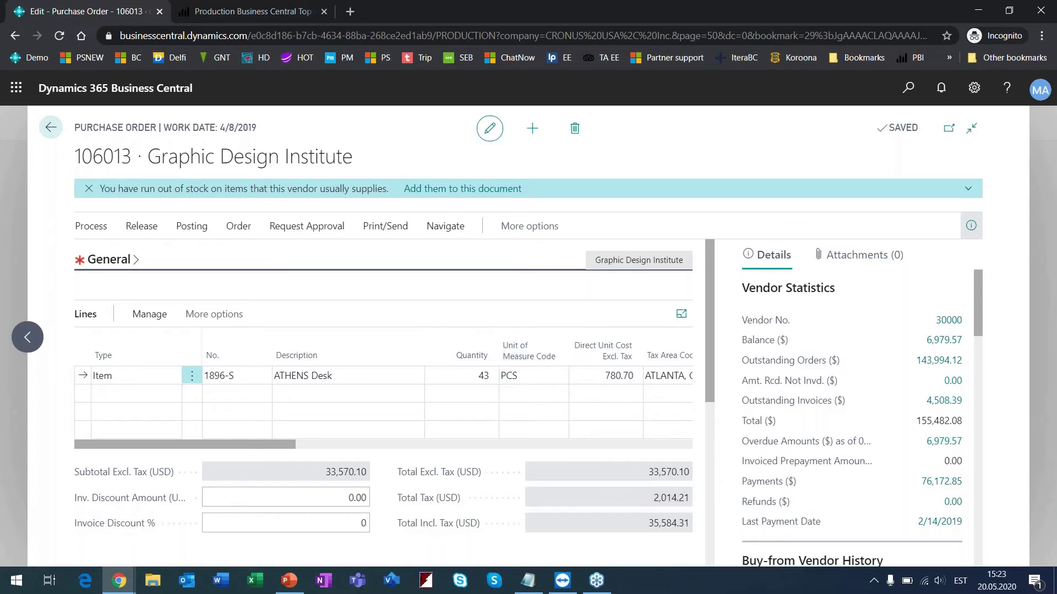
Add the out-of-stock items that Graphic Design Institute usually supplies to the purchase order and review the line quantities
mouse_move(66, 167)
left_mouse_down()
mouse_move(69, 176)
mouse_move(307, 204)
mouse_move(551, 214)
left_mouse_up()
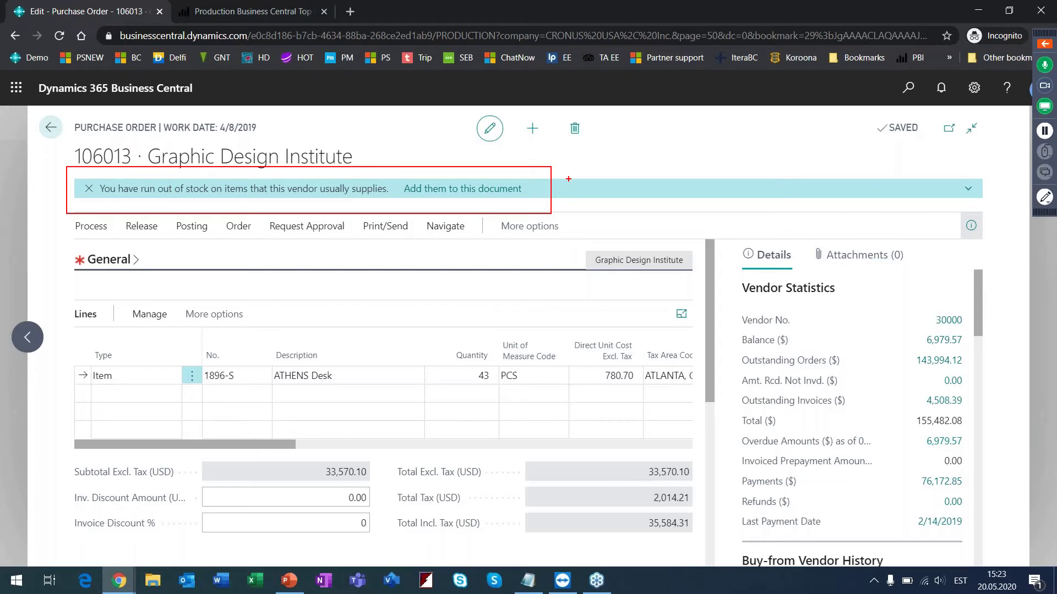
left_click(455, 188)
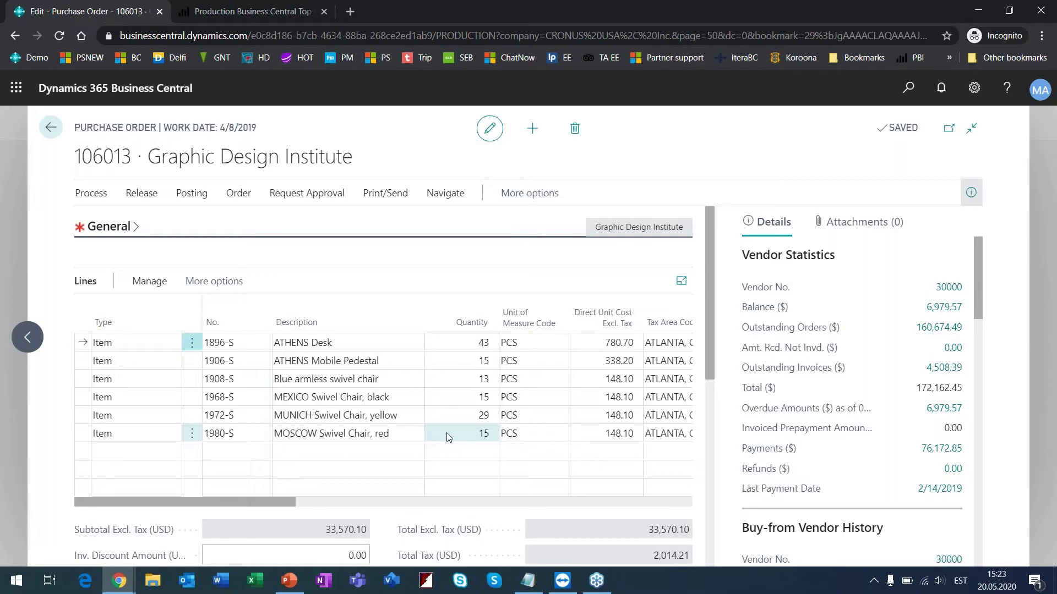
left_click(450, 415)
left_click(461, 399)
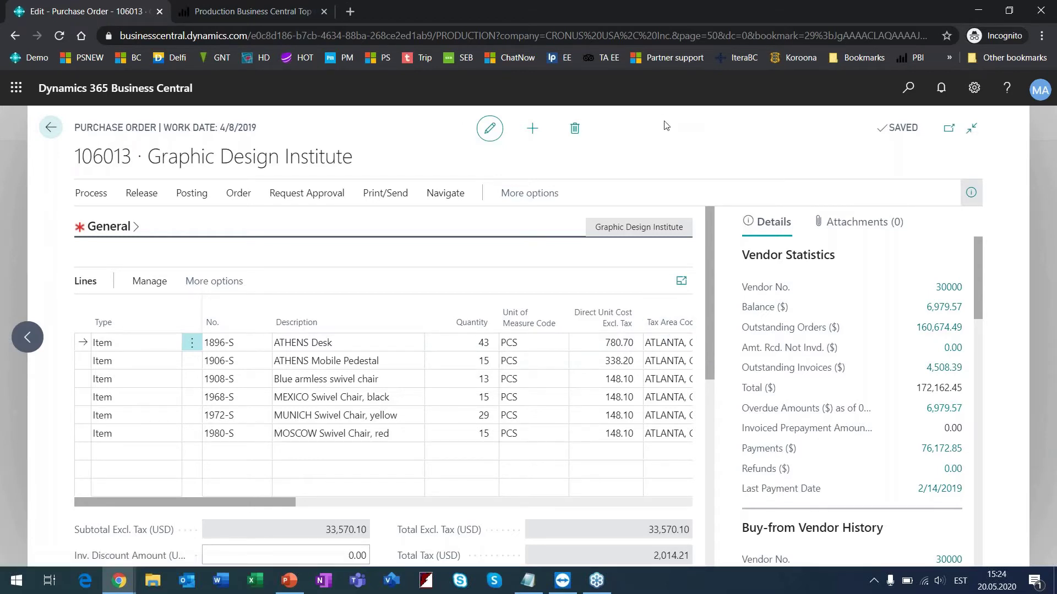
Delete the Graphic Design Institute purchase order and confirm the deletion
left_click(579, 141)
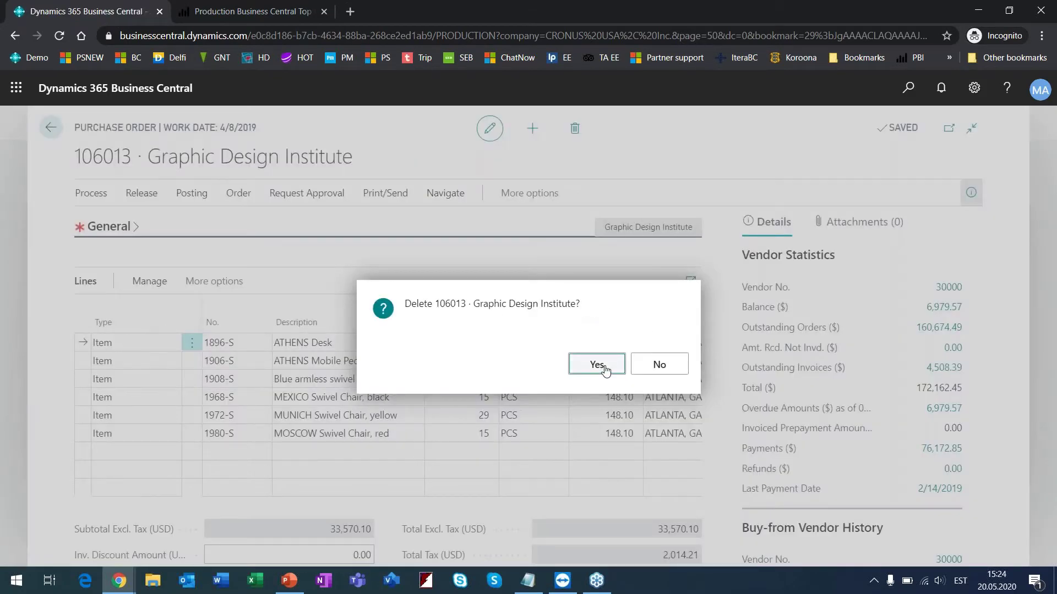
left_click(596, 364)
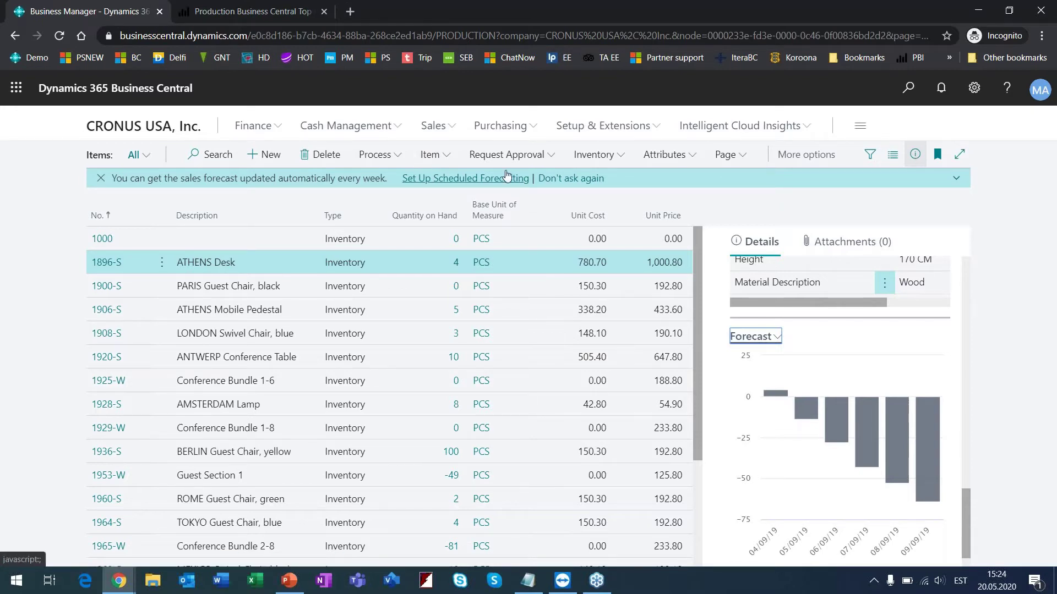
Return to the CRONUS USA, Inc. home page and open appsource.microsoft.com in a new browser tab
left_click(142, 127)
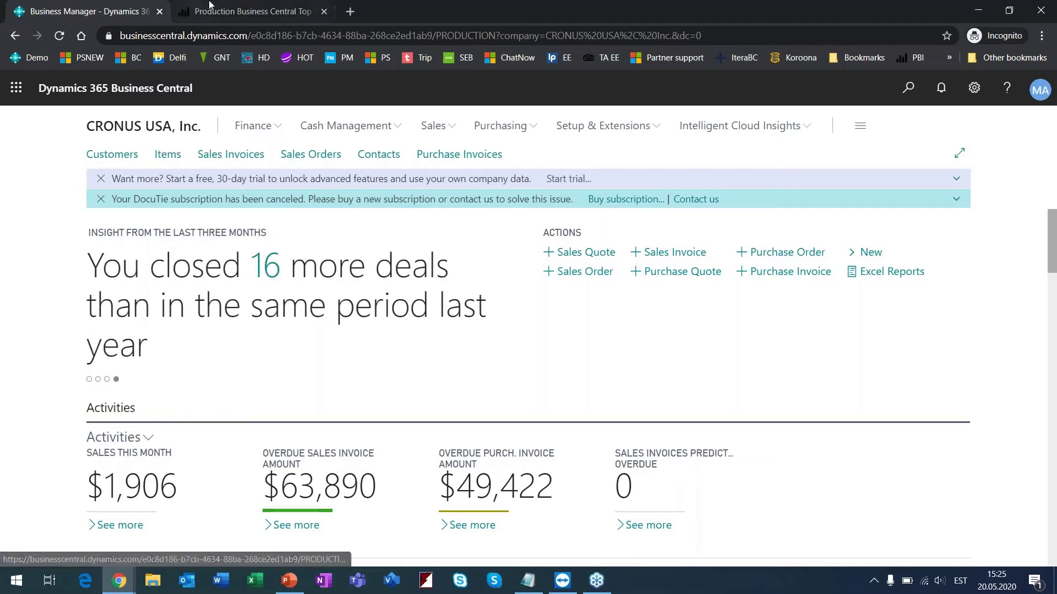
left_click(349, 12)
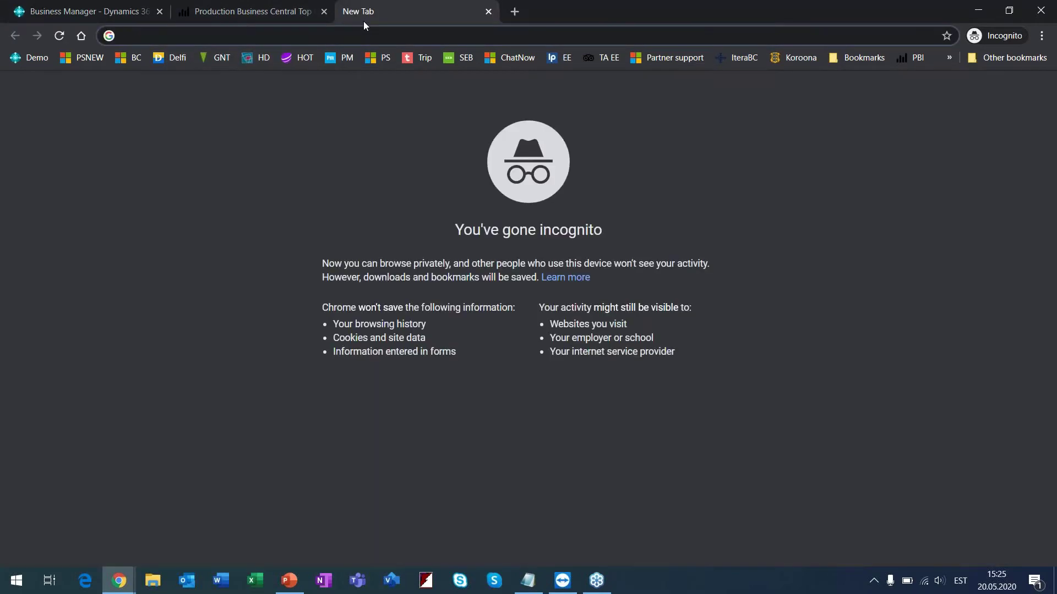
type("apps")
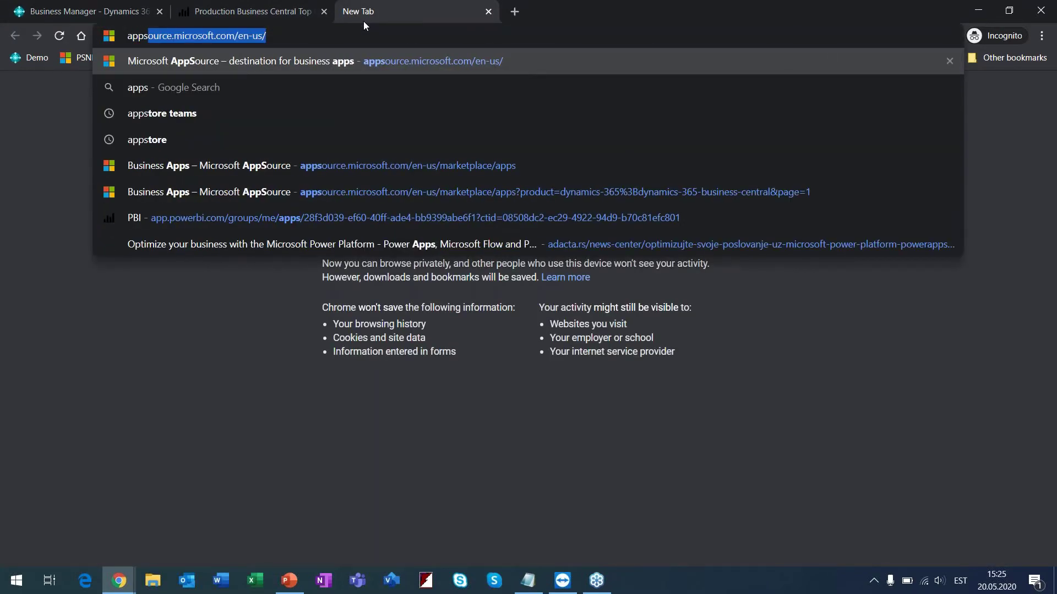
key("Return")
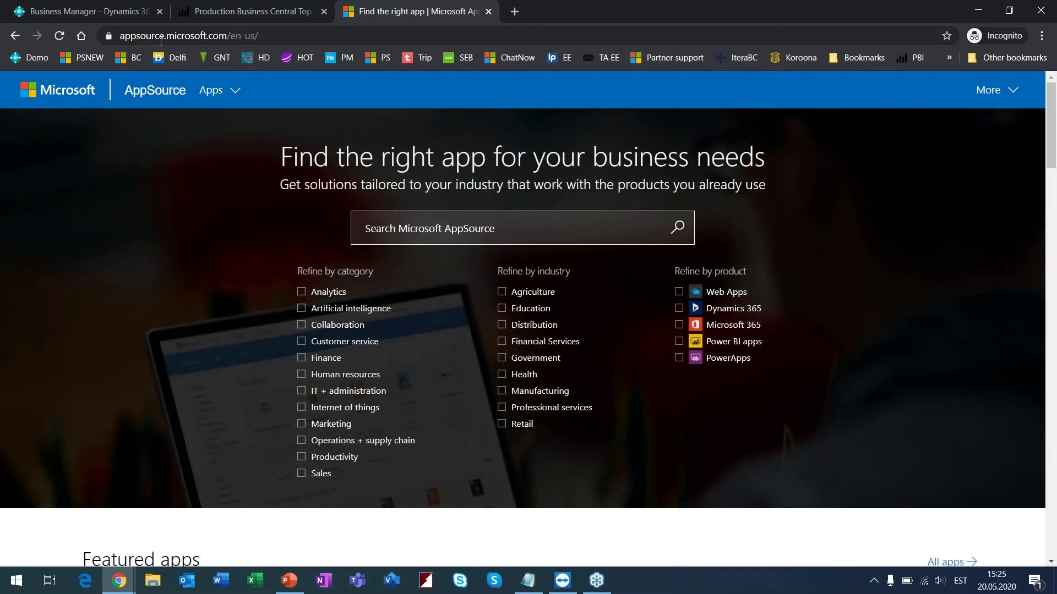
mouse_move(104, 29)
left_mouse_down()
mouse_move(175, 55)
mouse_move(277, 54)
left_mouse_up()
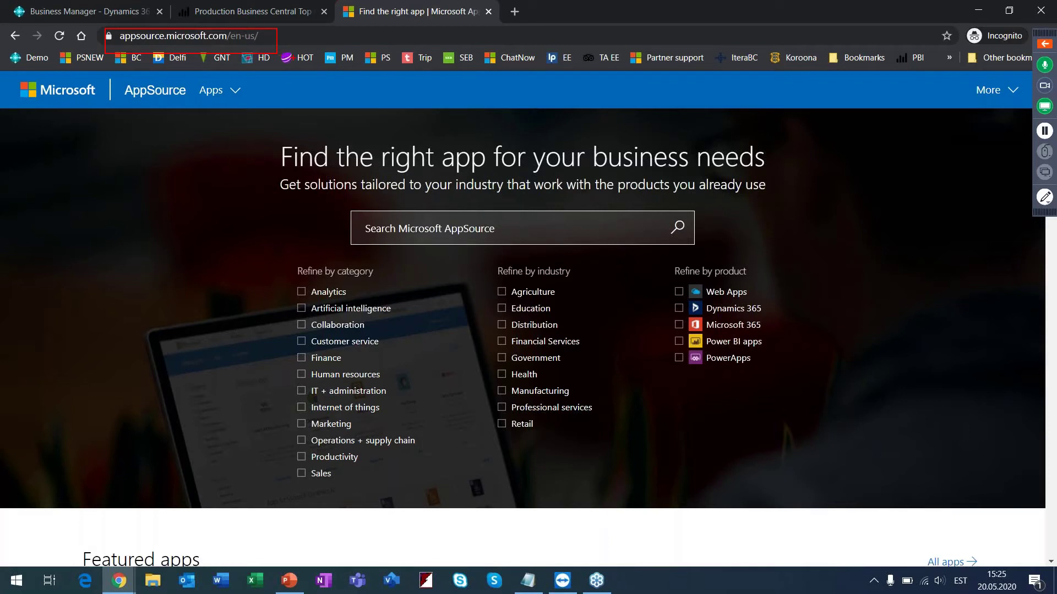
key("Escape")
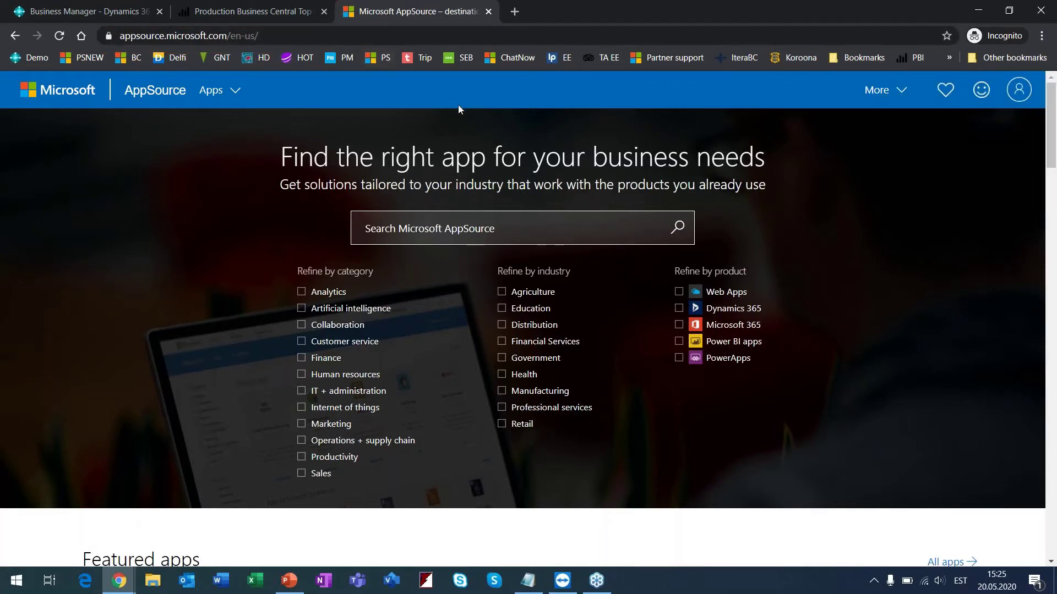
Open the AppSource apps catalogue and filter it to Dynamics 365 Business Central add-ins
left_click(210, 90)
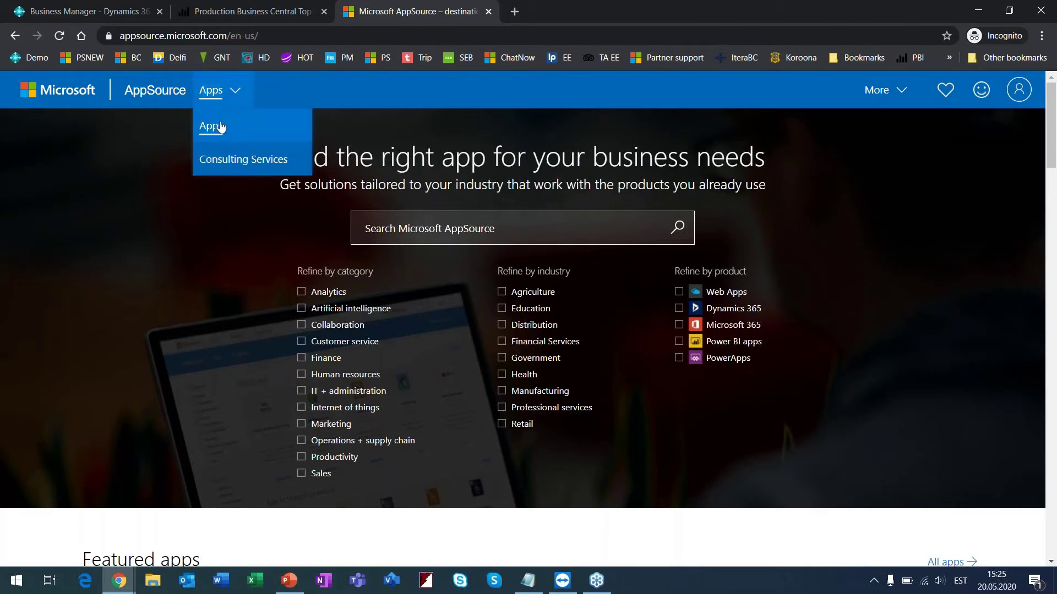
left_click(214, 127)
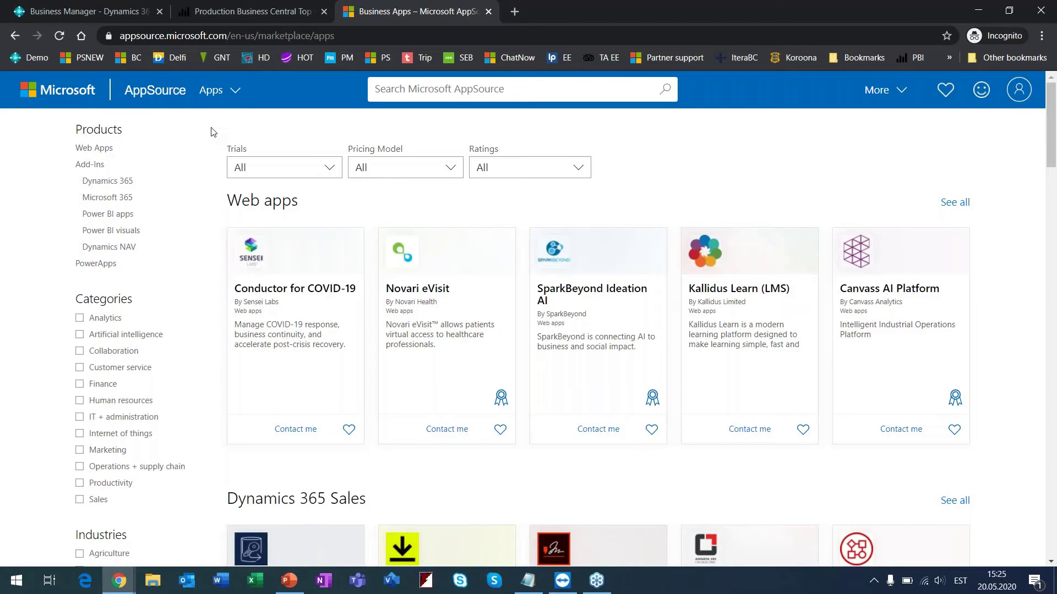
left_click(110, 184)
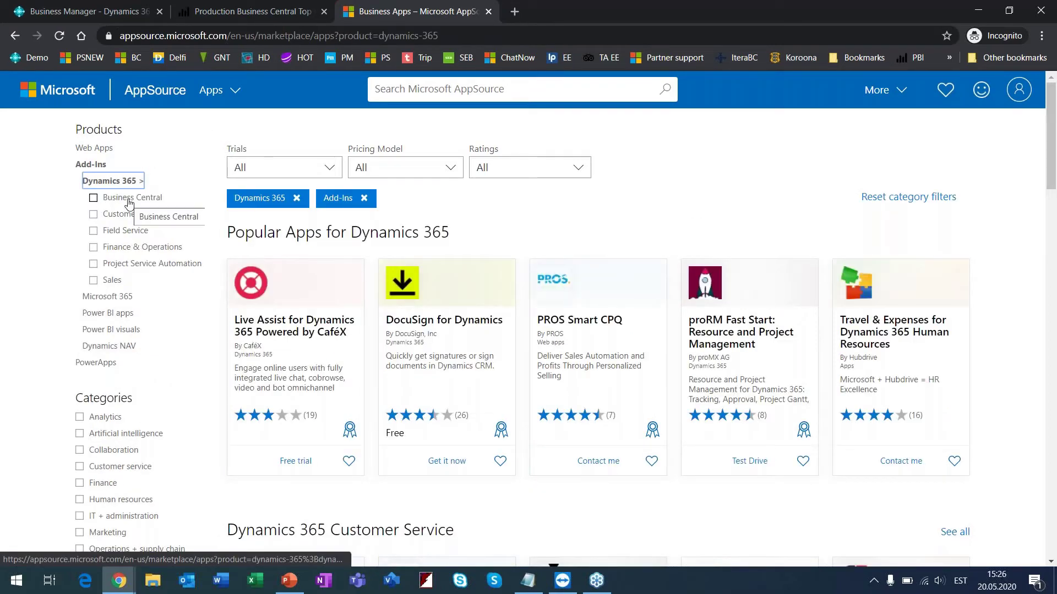
left_click(126, 202)
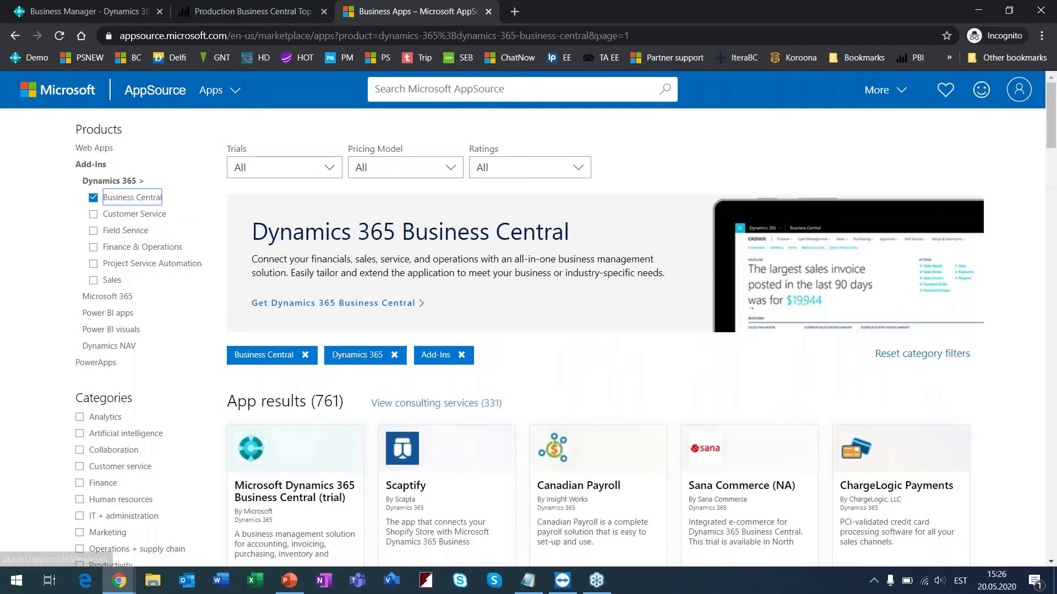
mouse_move(220, 379)
left_mouse_down()
mouse_move(330, 428)
mouse_move(358, 428)
left_mouse_up()
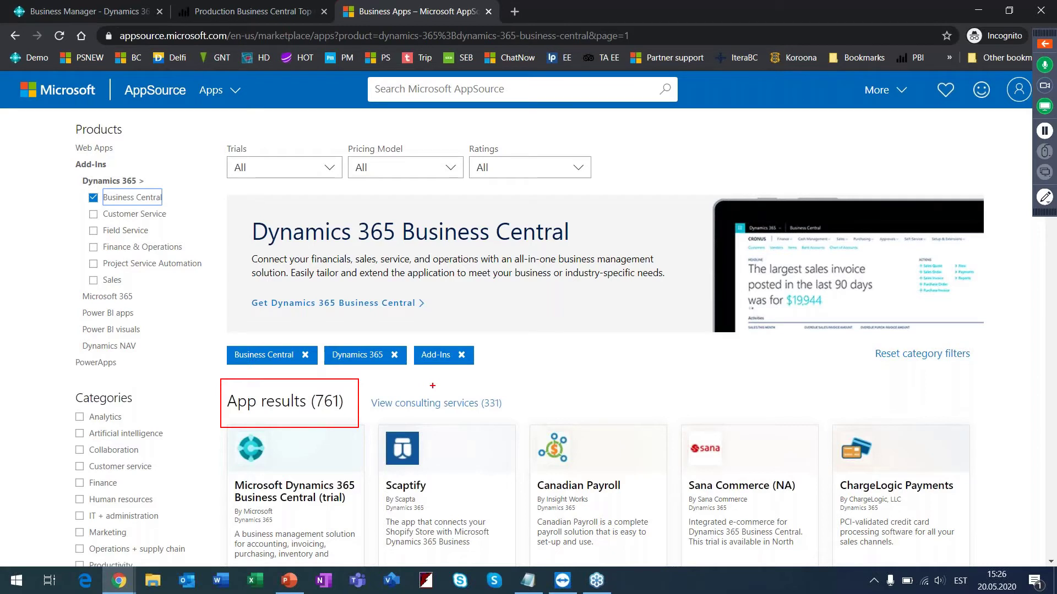
key("Escape")
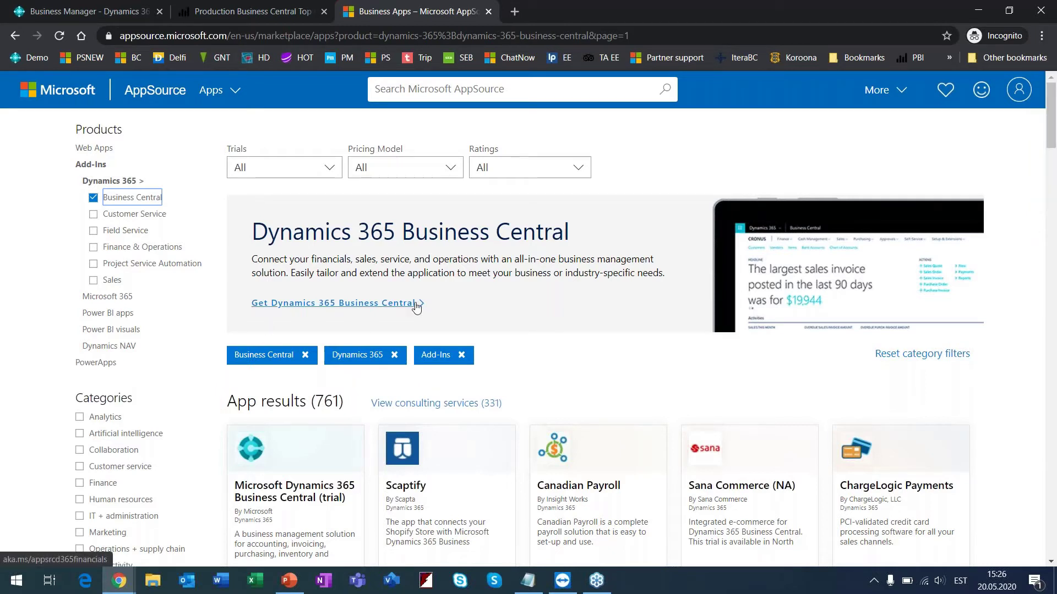
Search the apps for "finvoice", open the E-Invoicing for Finland page and dismiss the feedback form
left_click(481, 91)
type("finvoic")
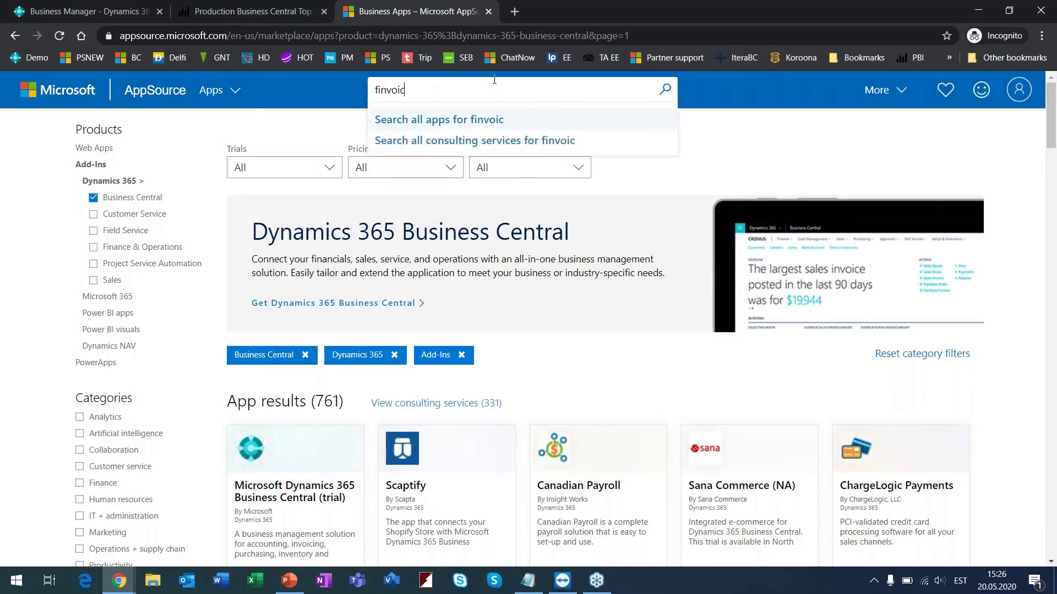
type("e")
left_click(472, 119)
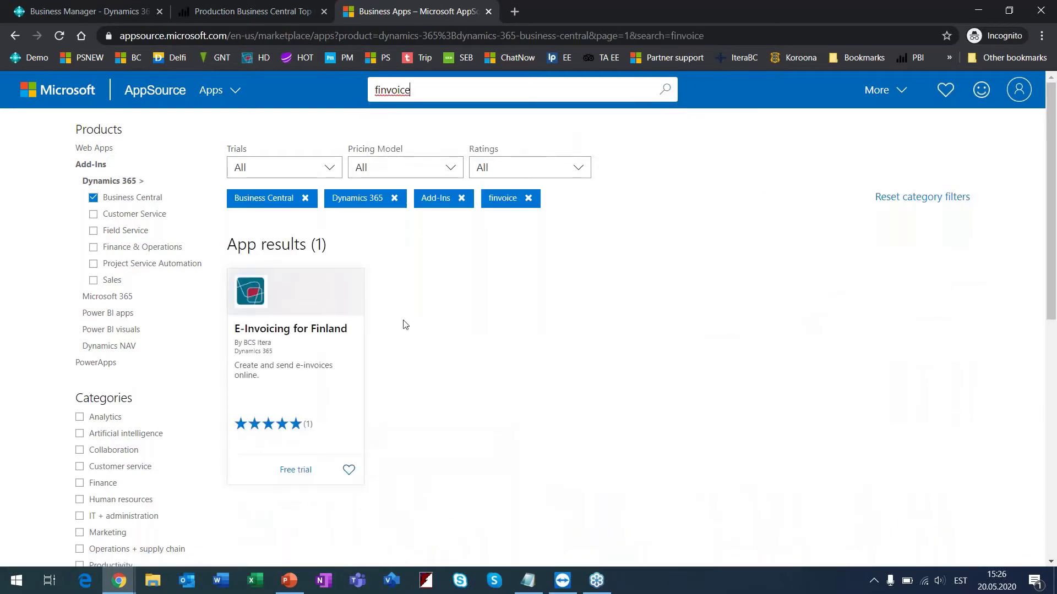
left_click(295, 330)
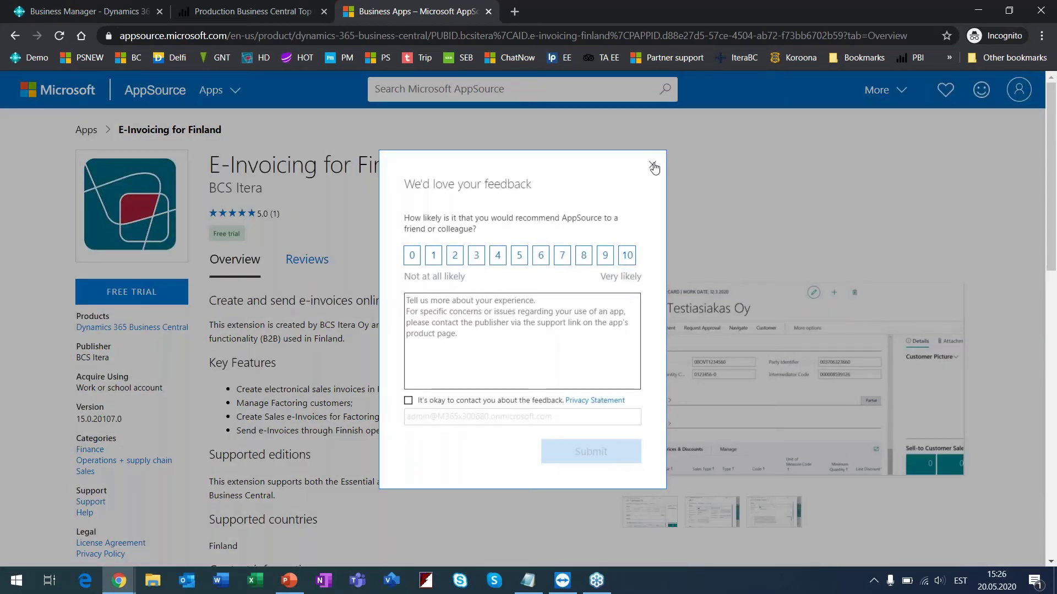
left_click(652, 167)
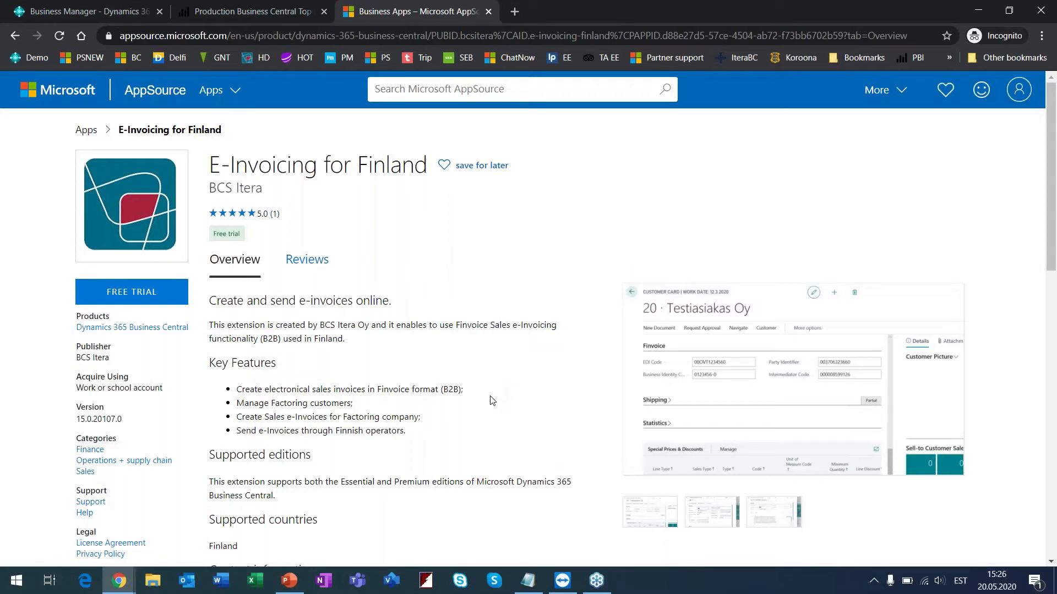
Examine the E-Invoicing for Finland page's key features, enlarged customer card screenshot and publisher details
left_click_drag(237, 389, 443, 442)
left_click(424, 438)
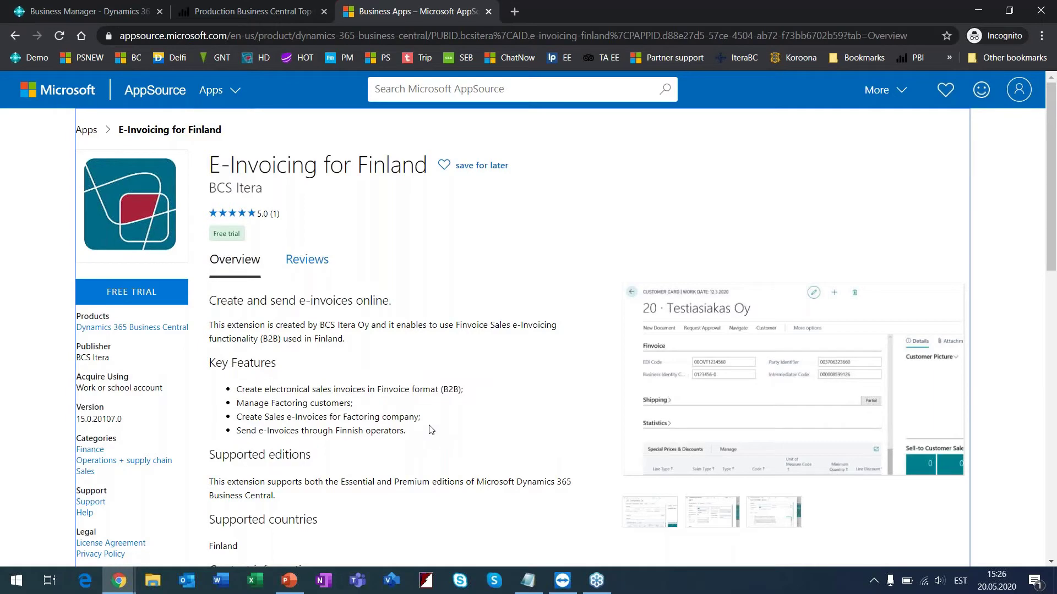
left_click(740, 364)
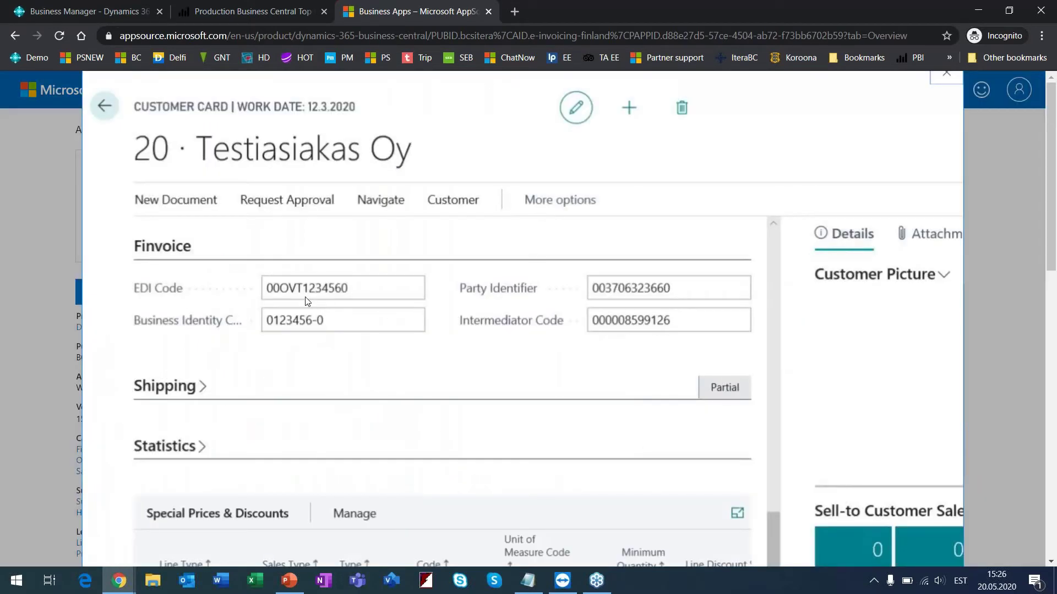
key("Escape")
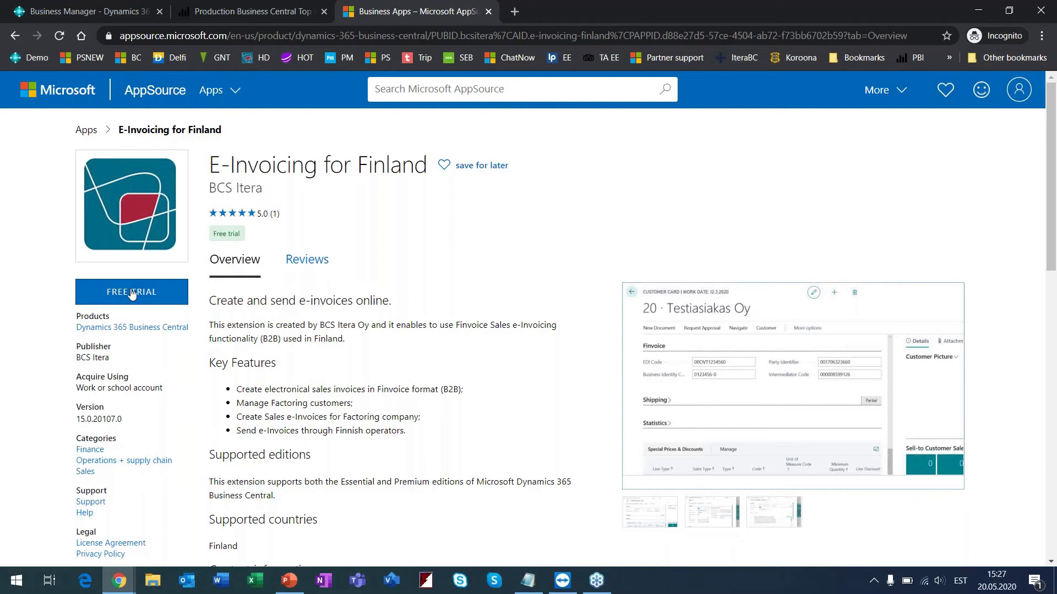
left_click_drag(76, 346, 128, 362)
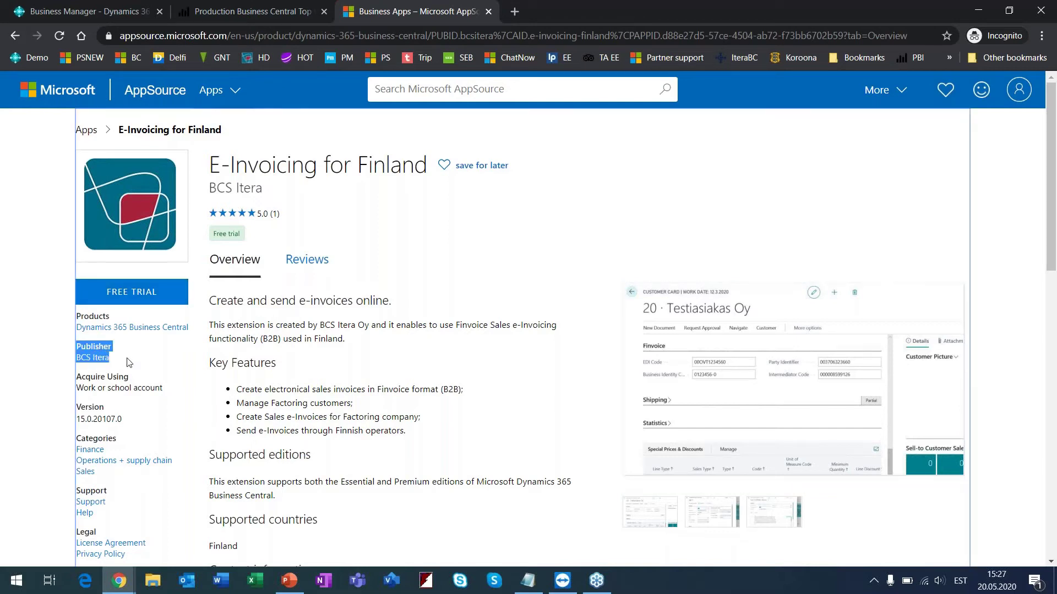
left_click(123, 361)
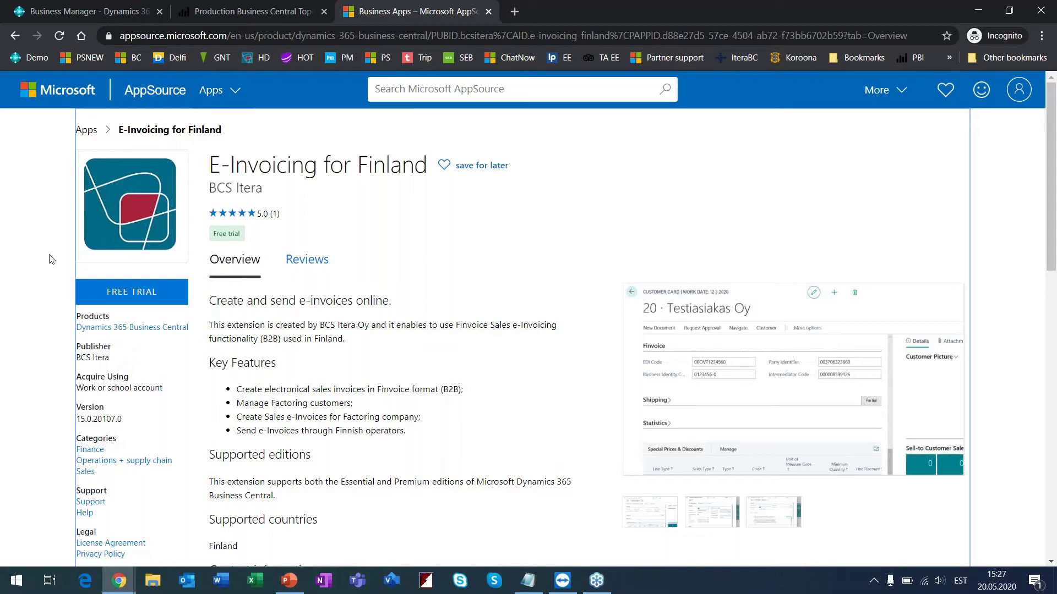
Return to Business Central, open the Customers list and export it with Edit in Excel
left_click(62, 6)
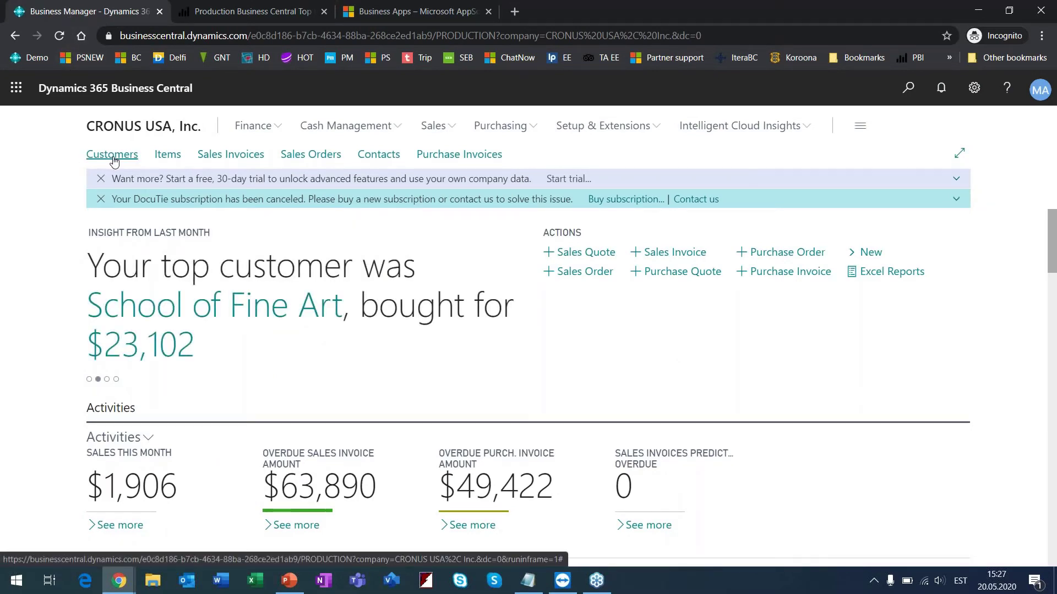
left_click(113, 155)
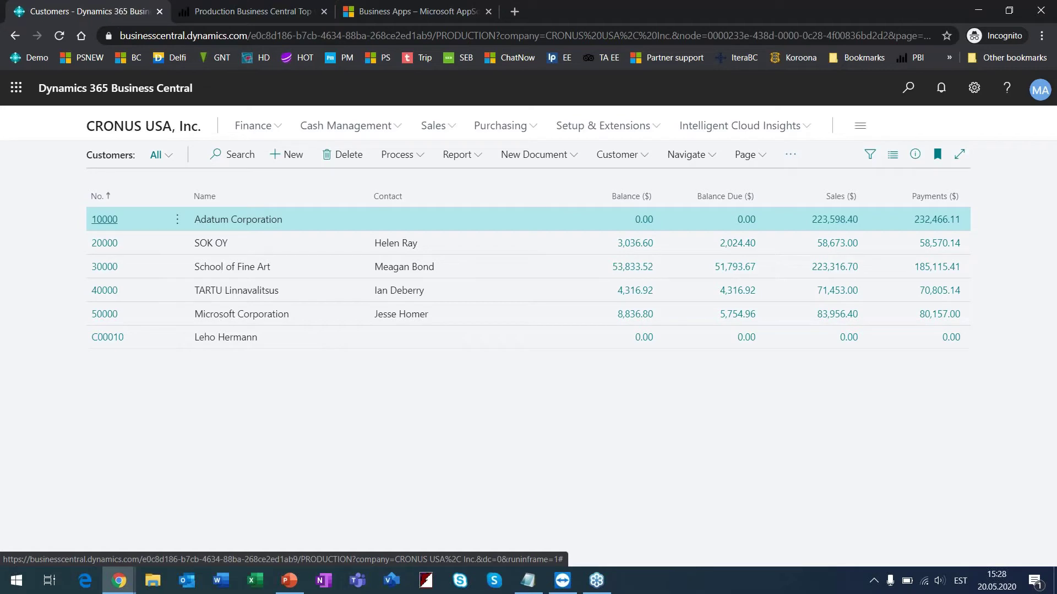
left_click(755, 161)
mouse_move(660, 166)
left_mouse_down()
mouse_move(692, 194)
mouse_move(652, 167)
left_mouse_up()
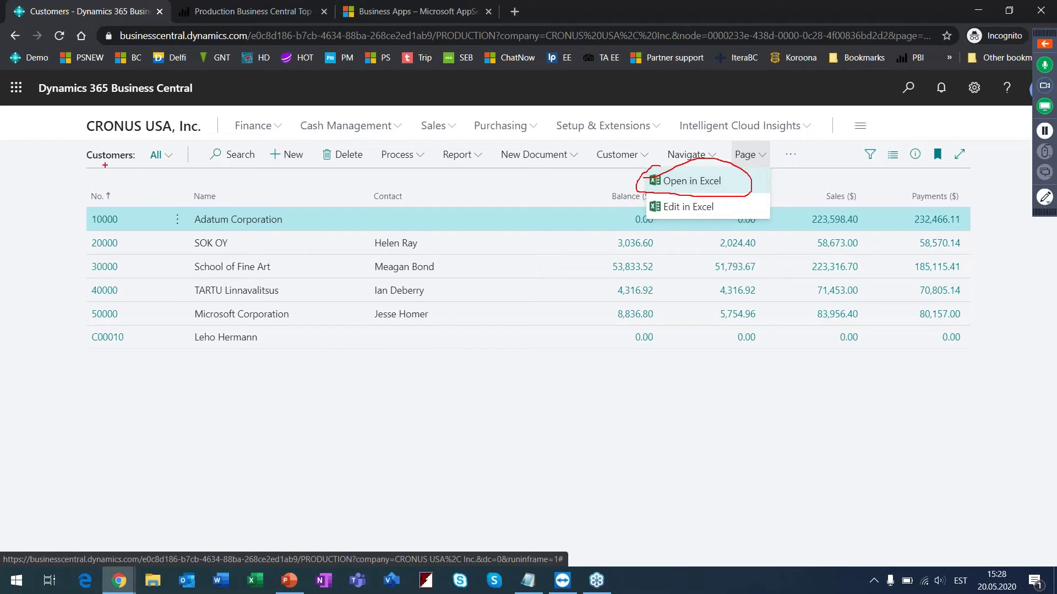
left_click_drag(89, 142, 94, 142)
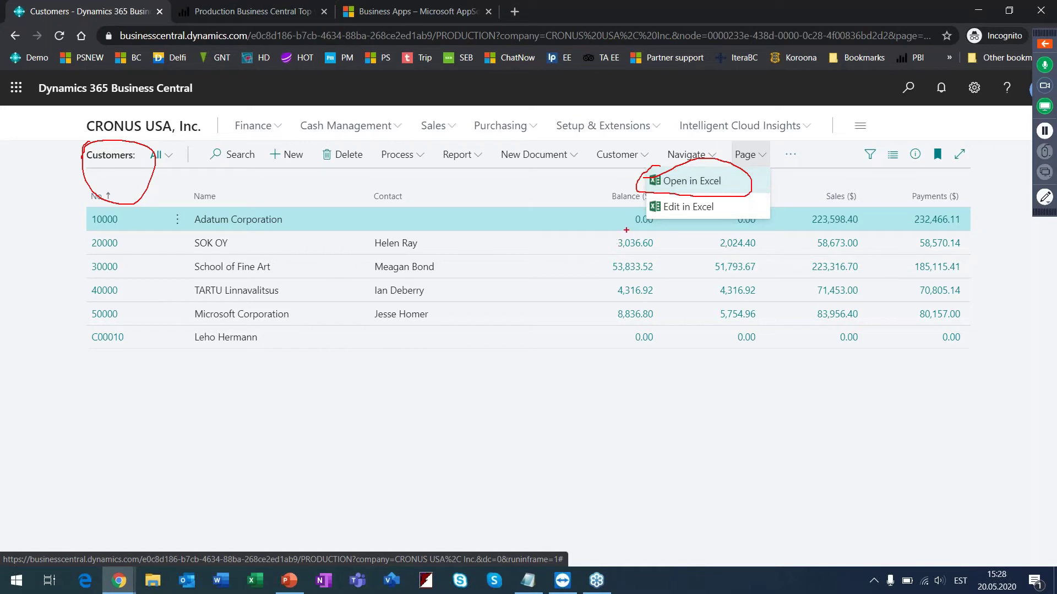
left_click(688, 207)
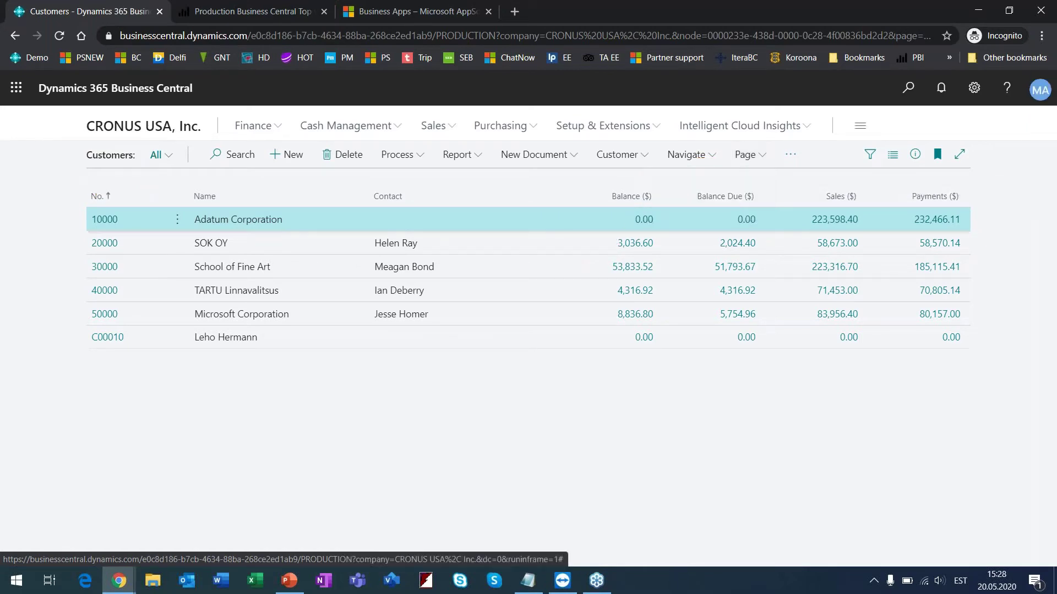
Open the downloaded Customer_Card workbook in Excel and enable editing so the customer data loads
left_click(48, 552)
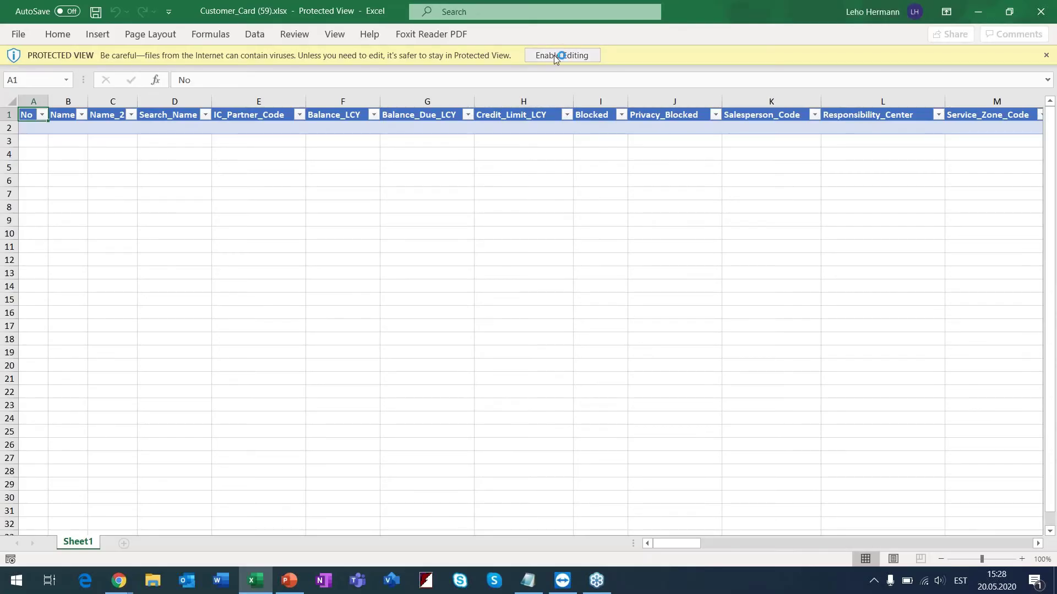
left_click(554, 55)
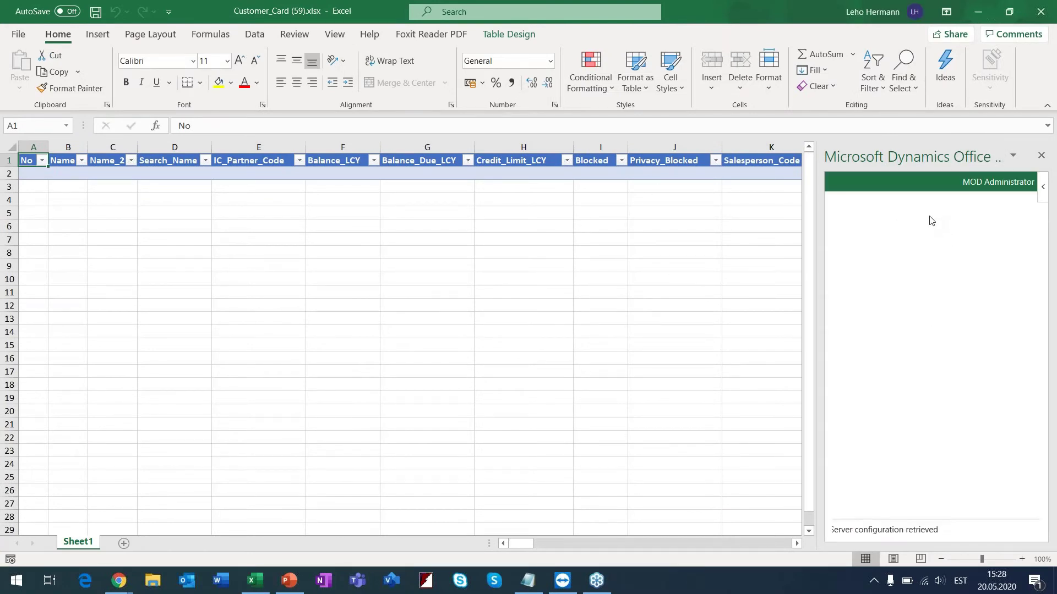
key("alt+Tab")
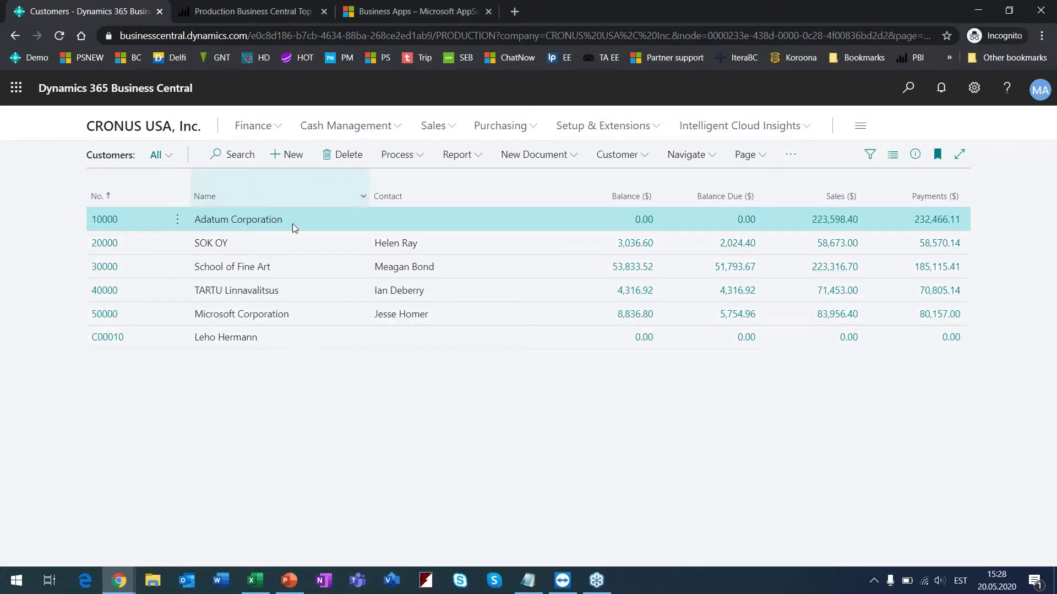
key("alt+Tab")
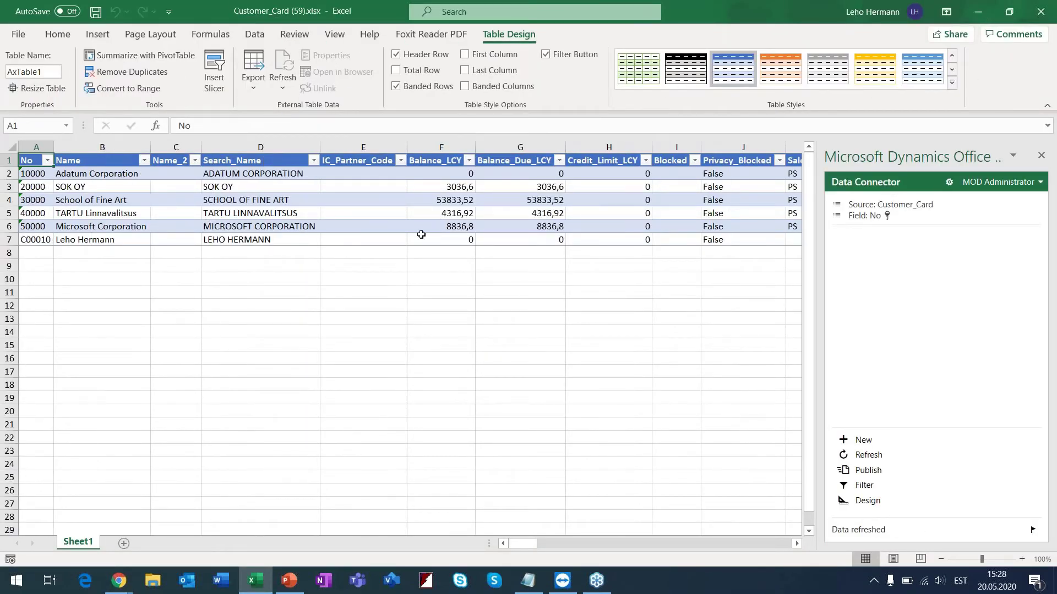
Change the name of customer 20000 to PRISMA in the worksheet and publish the change to Business Central
scroll(238, 210, "up", 3, "ctrl")
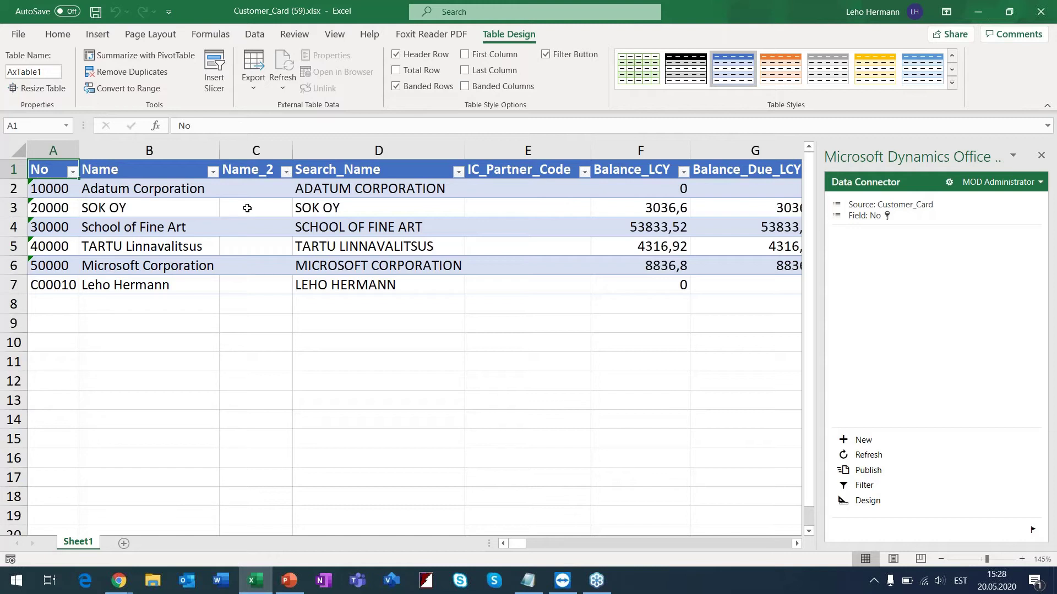
left_click(154, 211)
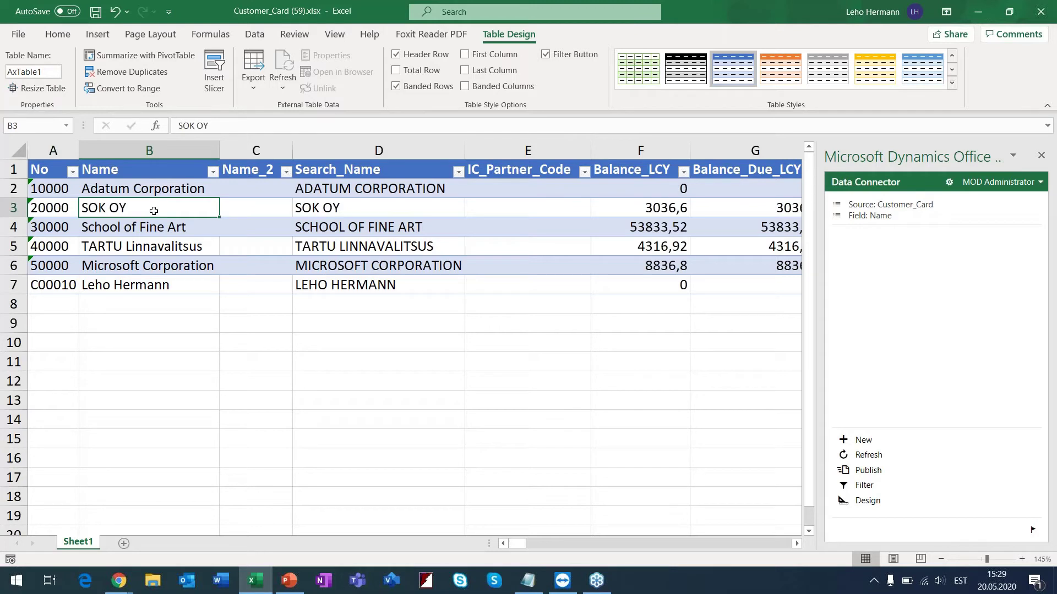
type("PRISMA")
key("Return")
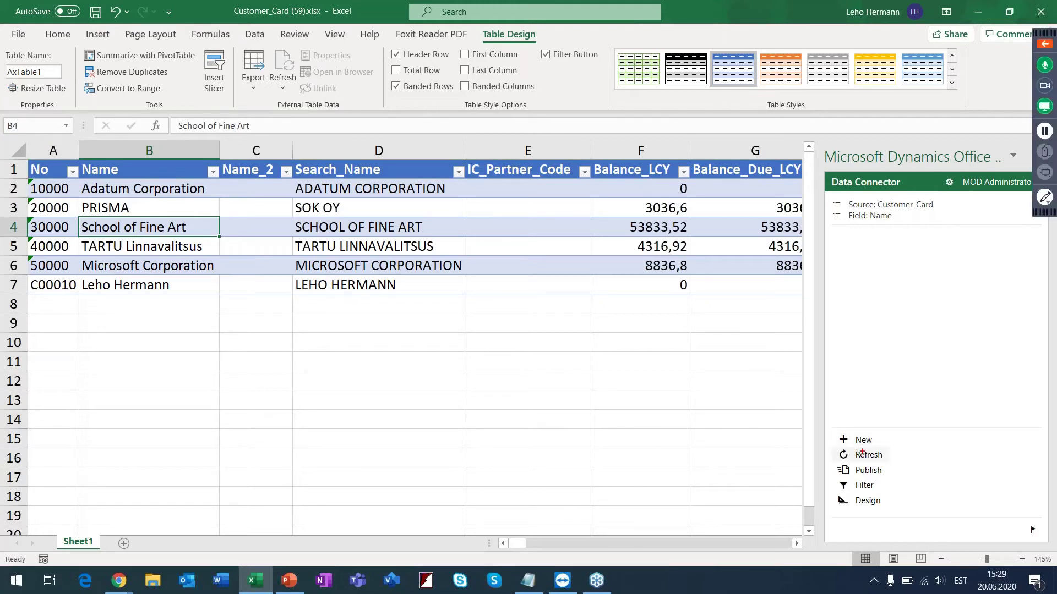
left_click_drag(860, 427, 790, 404)
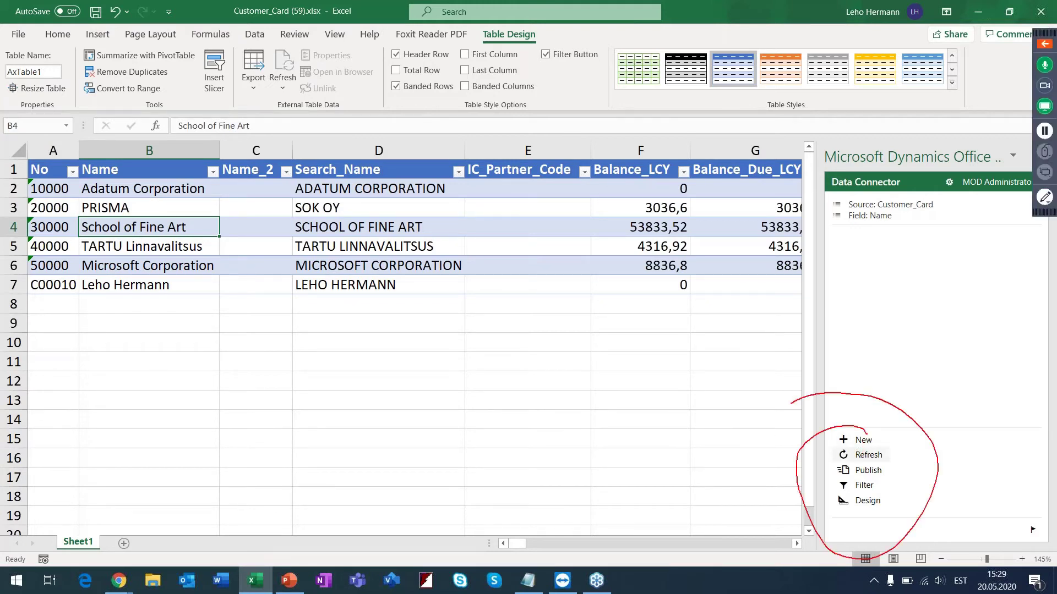
left_click(875, 473)
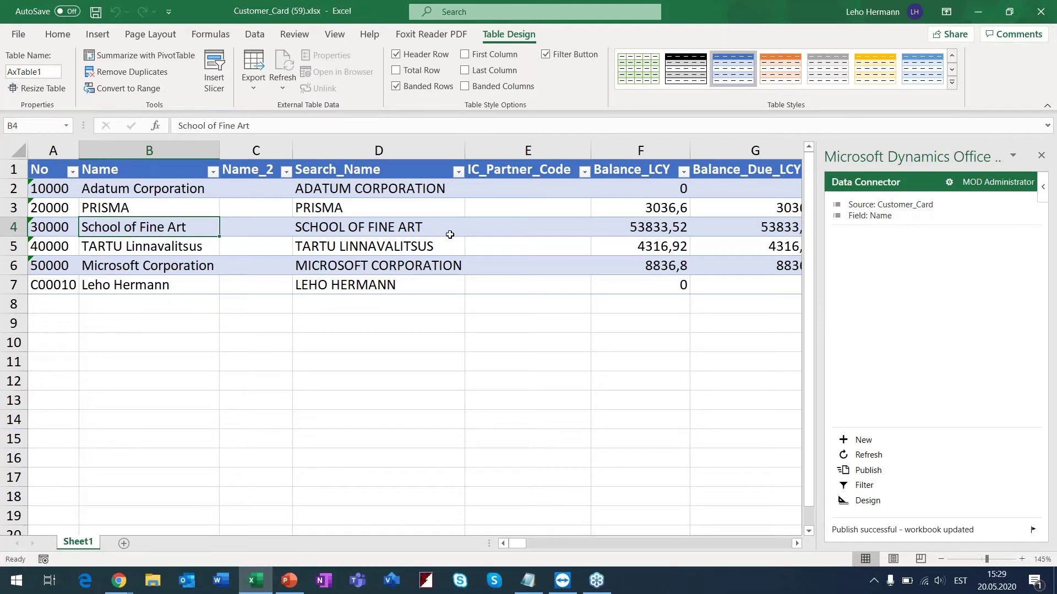
Switch to Business Central, open the Sales Orders list and browse the orders to S-ORD101004 for Alpine Ski House
key("alt+Tab")
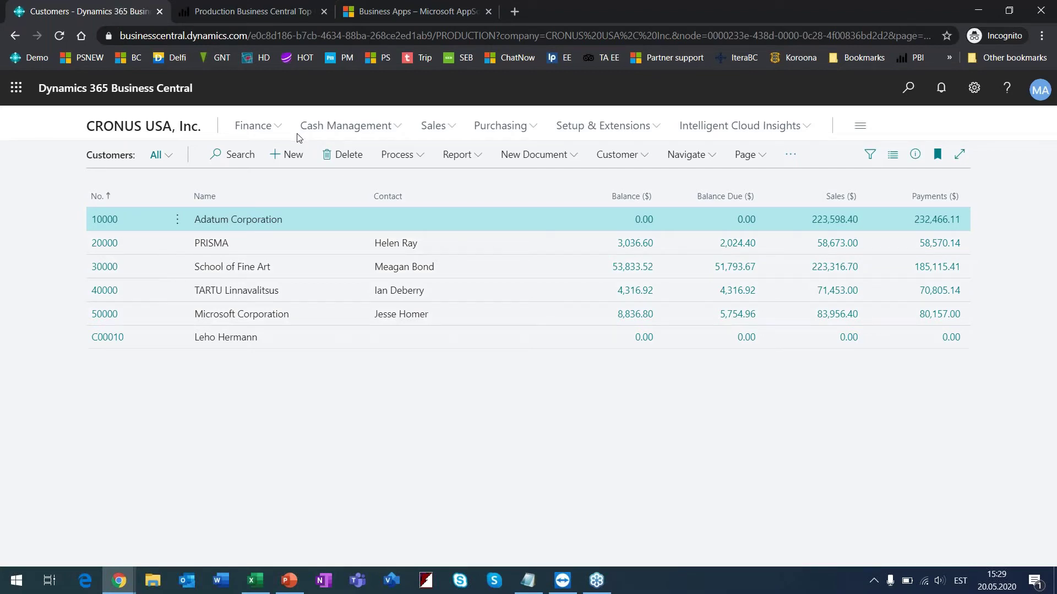
left_click(431, 131)
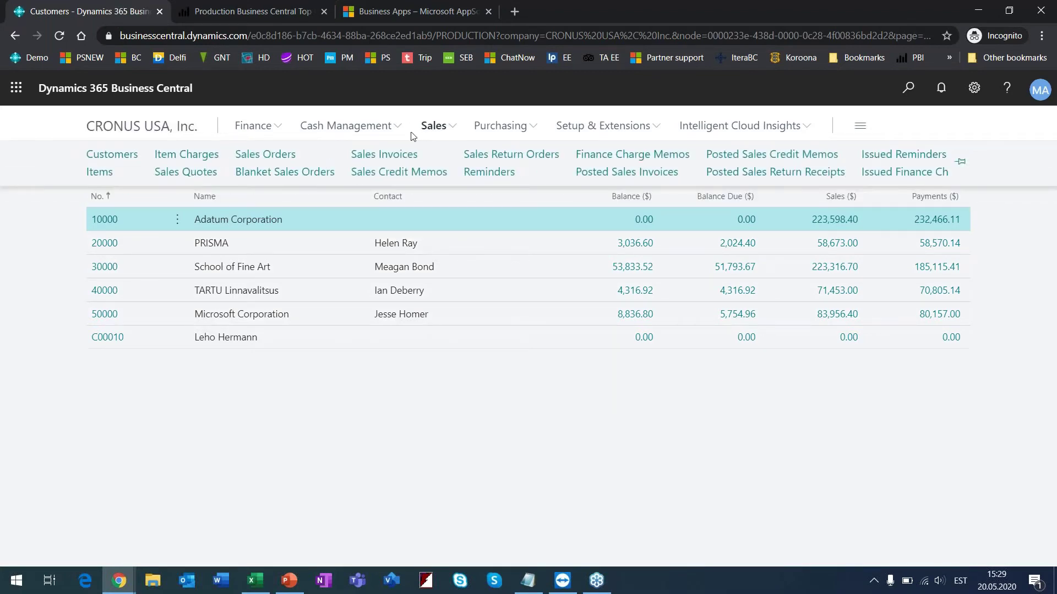
left_click(256, 154)
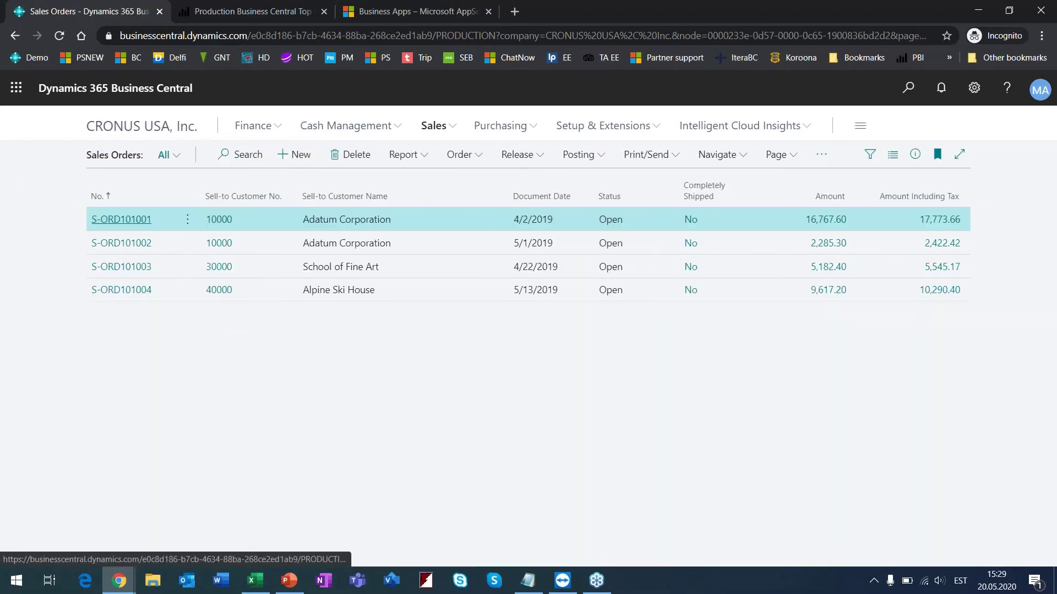
left_click(132, 220)
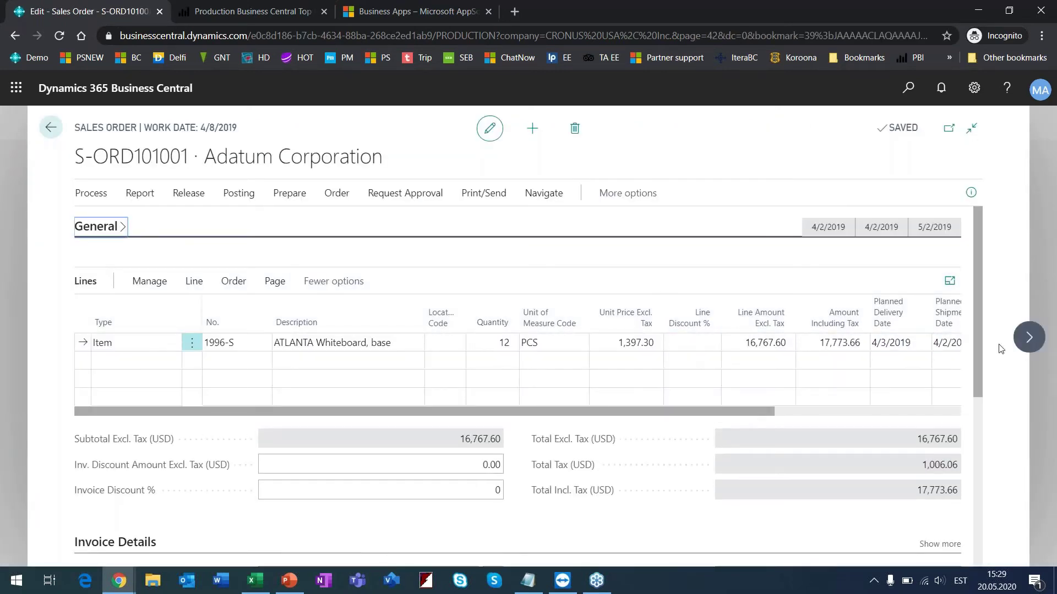
left_click(1028, 351)
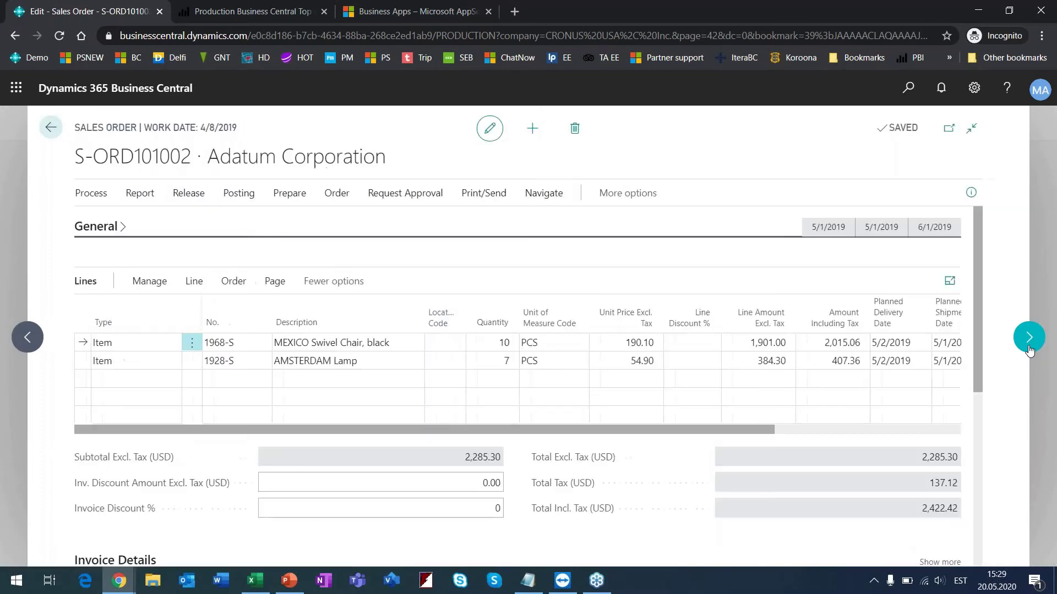
left_click(1029, 337)
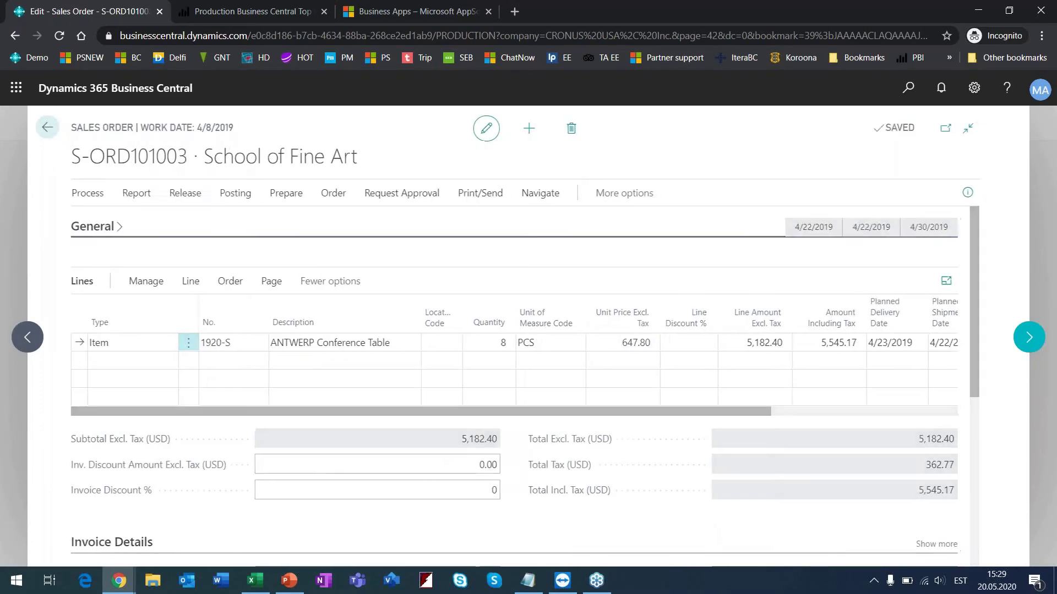
left_click(1028, 337)
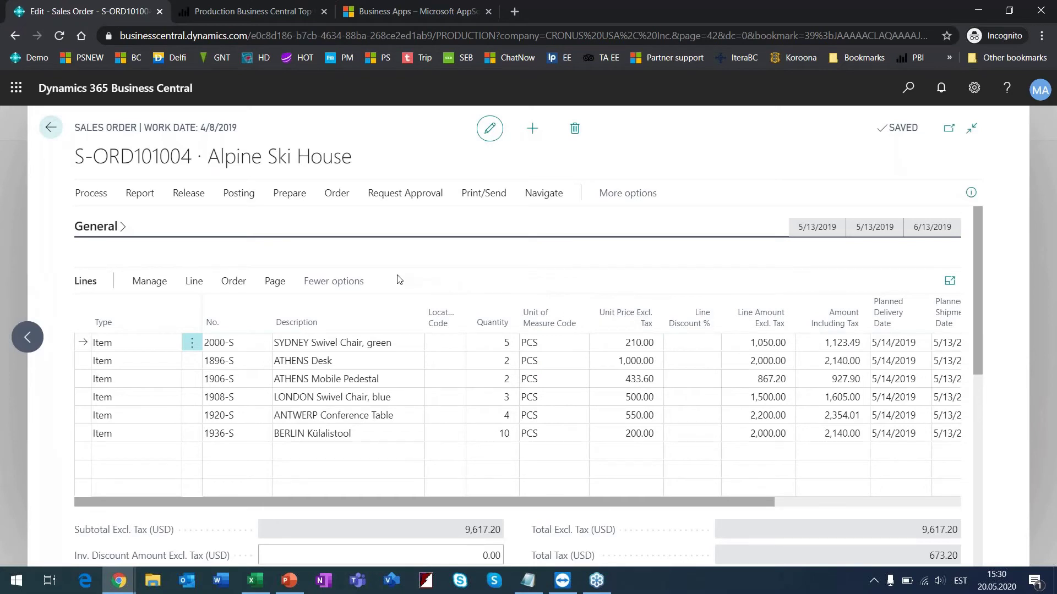
Export the order's lines with Edit in Excel, open the downloaded Sales_Order_Line workbook and enable editing
left_click(273, 281)
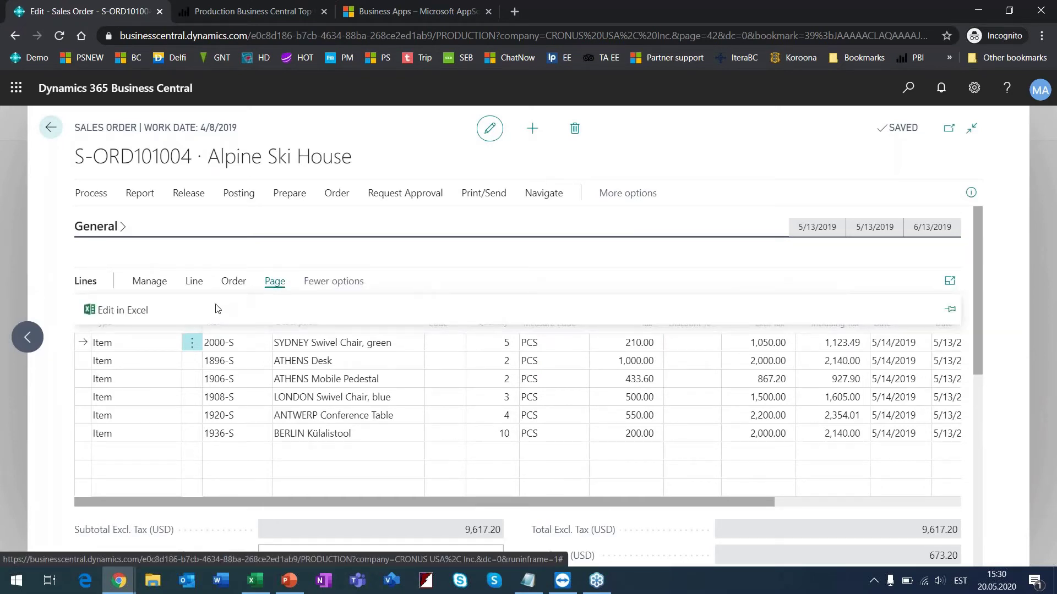
left_click(113, 311)
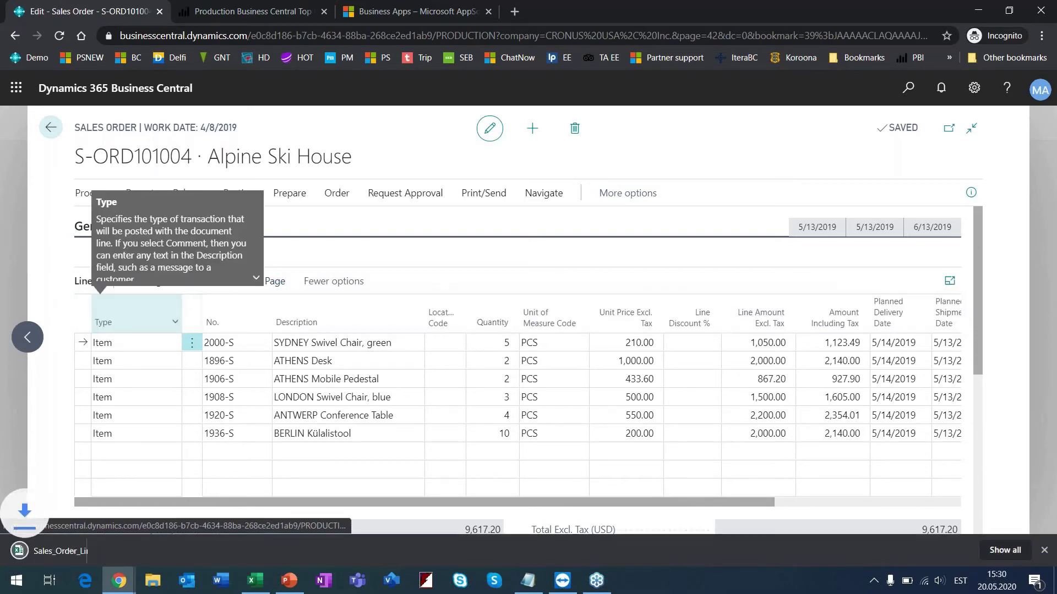
left_click(74, 545)
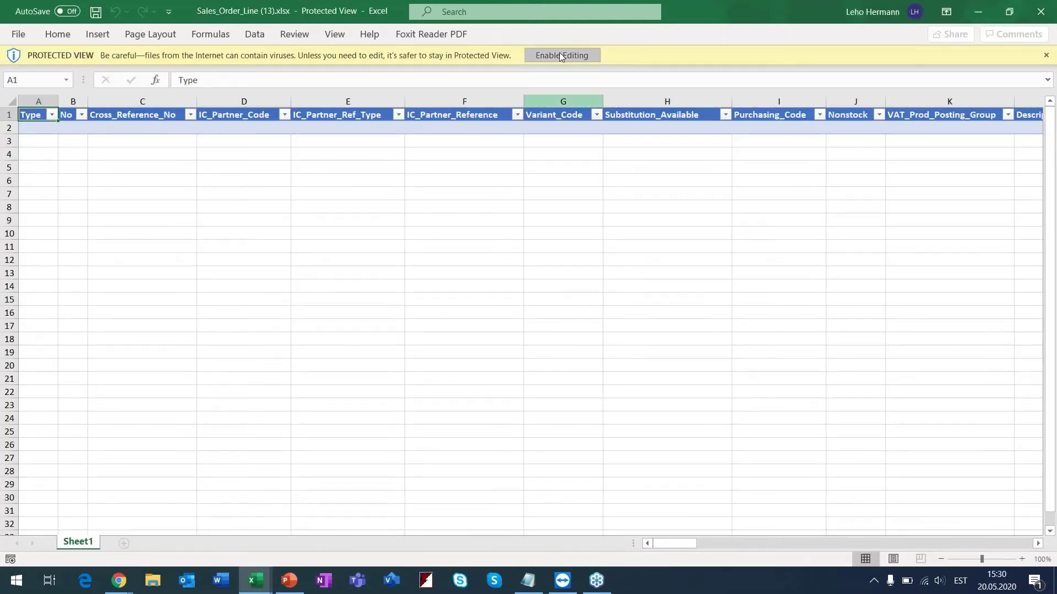
left_click(560, 56)
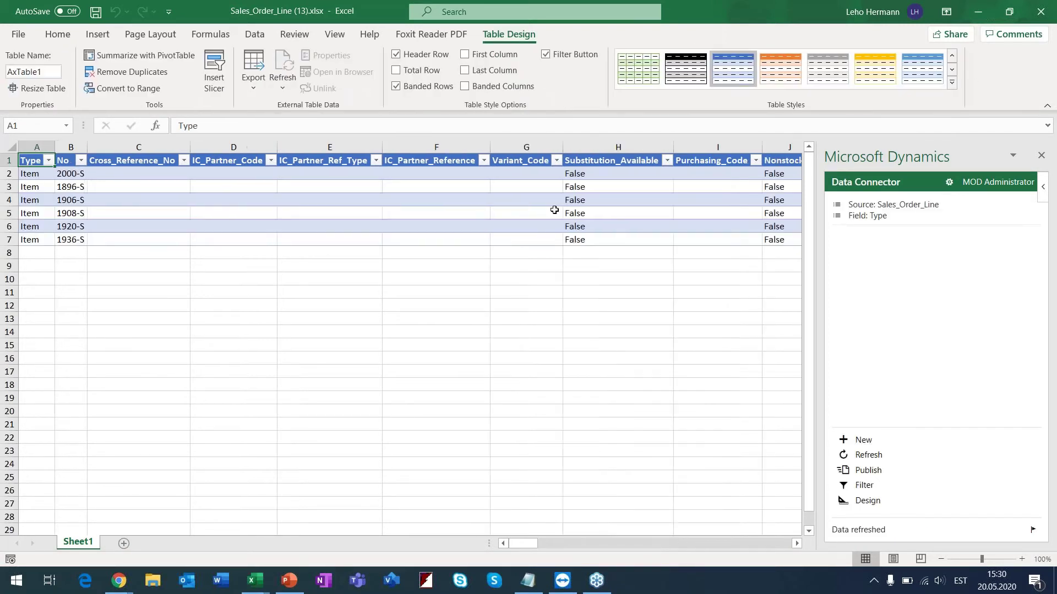
Hide columns C to K, M to S, and U to V in the sales order lines sheet
scroll(428, 197, "down", 2, "ctrl")
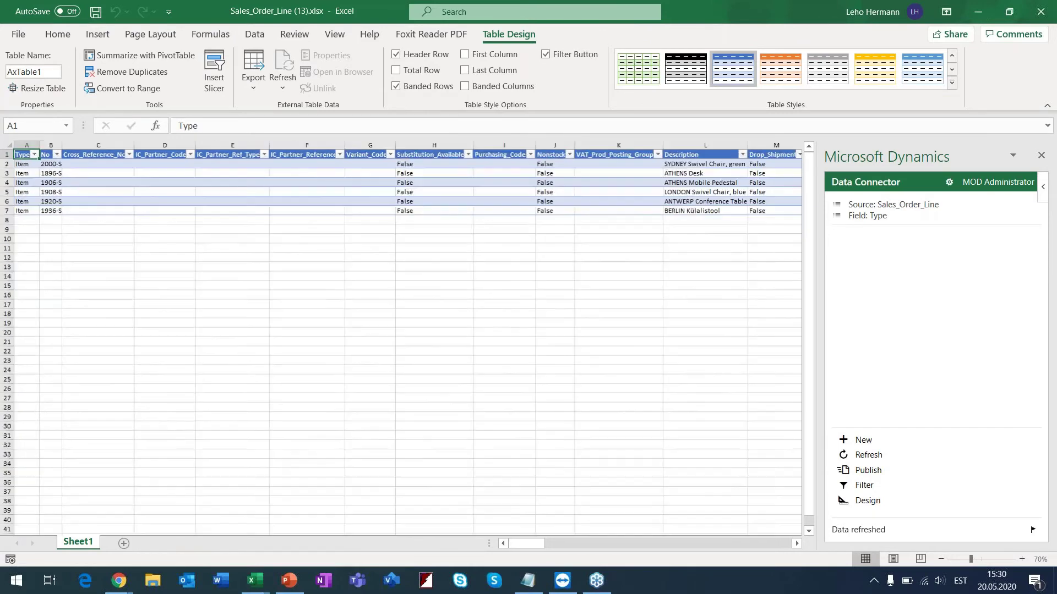
left_click_drag(108, 145, 616, 145)
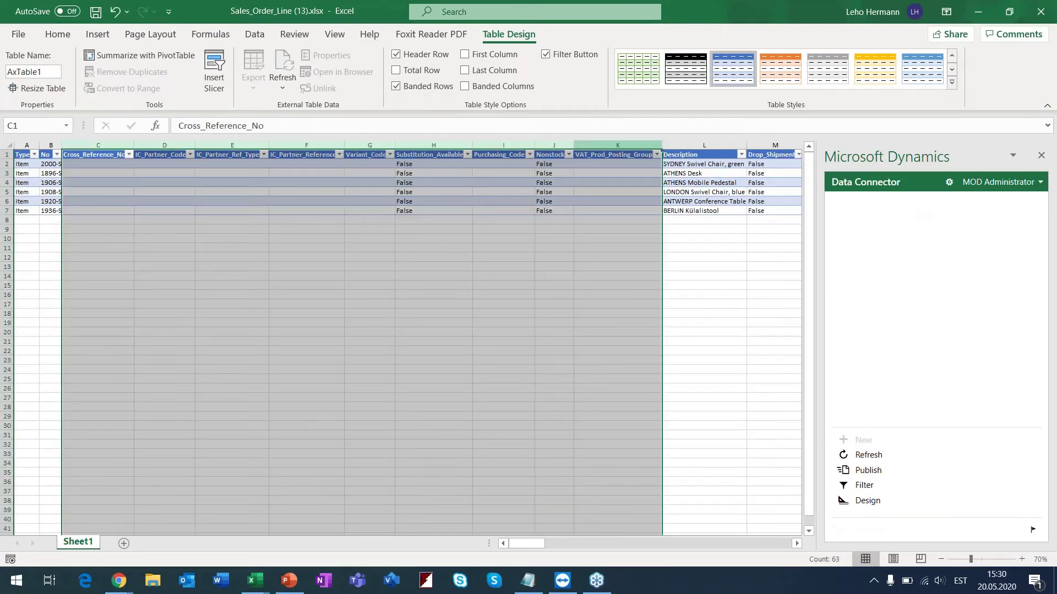
key("ctrl+0")
left_click_drag(172, 141, 520, 142)
left_click_drag(634, 140, 681, 146)
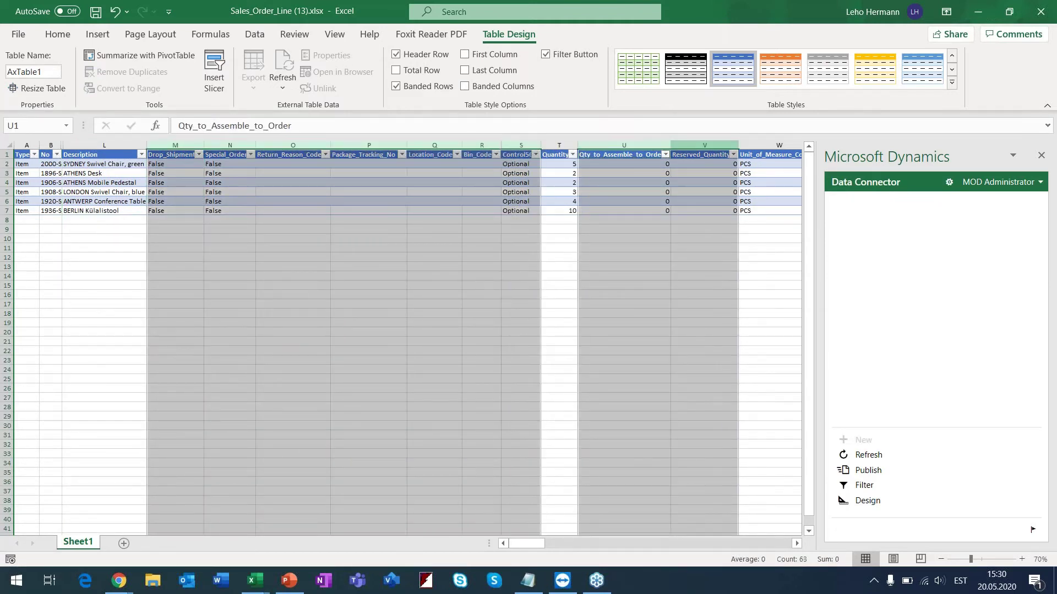
key("ctrl+0")
scroll(64, 254, "up", 4)
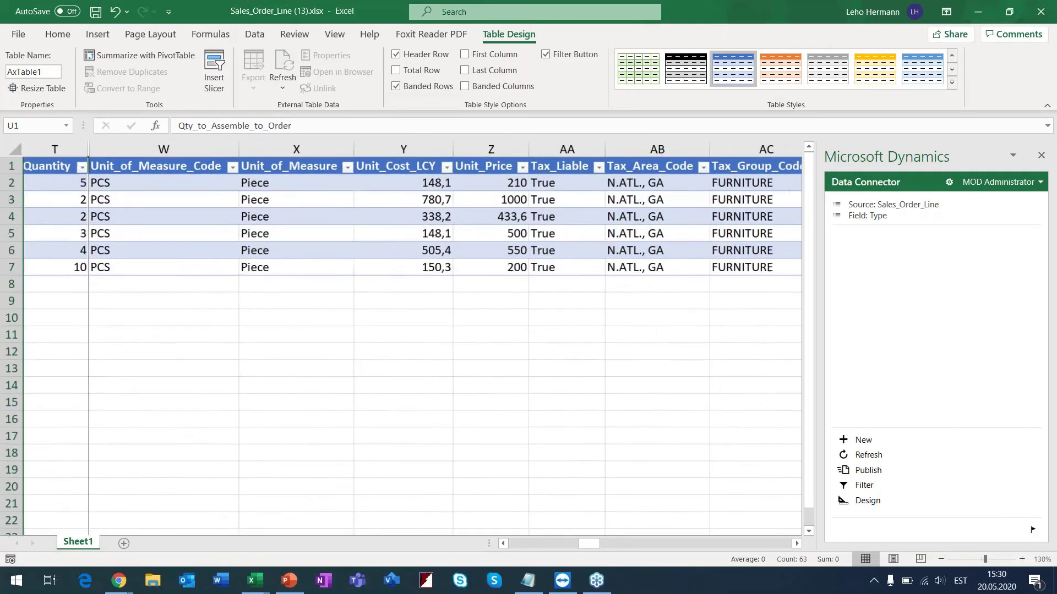
scroll(63, 254, "up", 1)
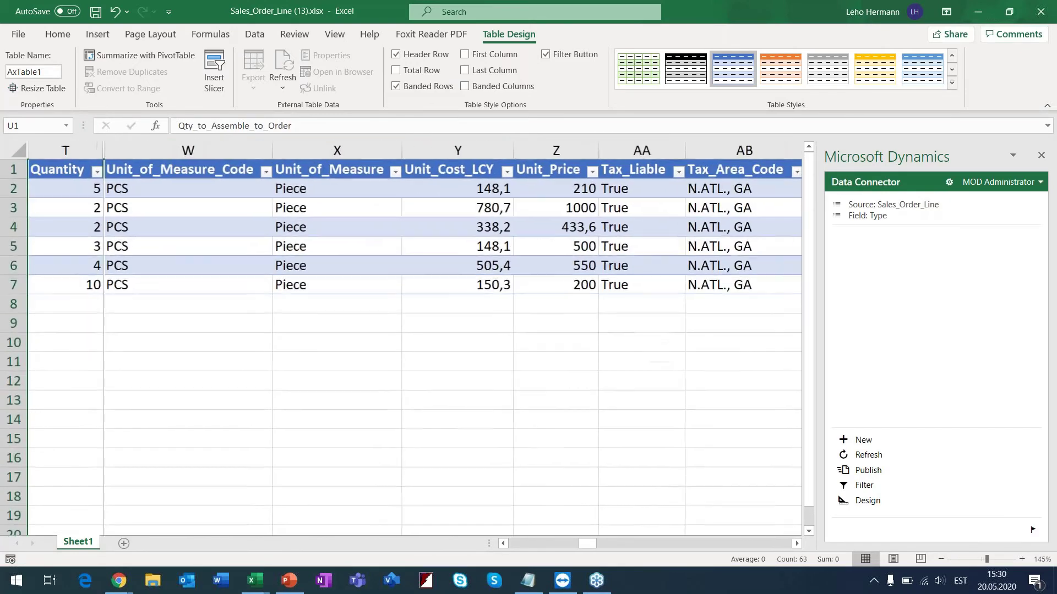
Switch to Business Central and review the quantity, unit price and amounts of the SYDNEY Swivel Chair line on order S-ORD101004
left_click(517, 543)
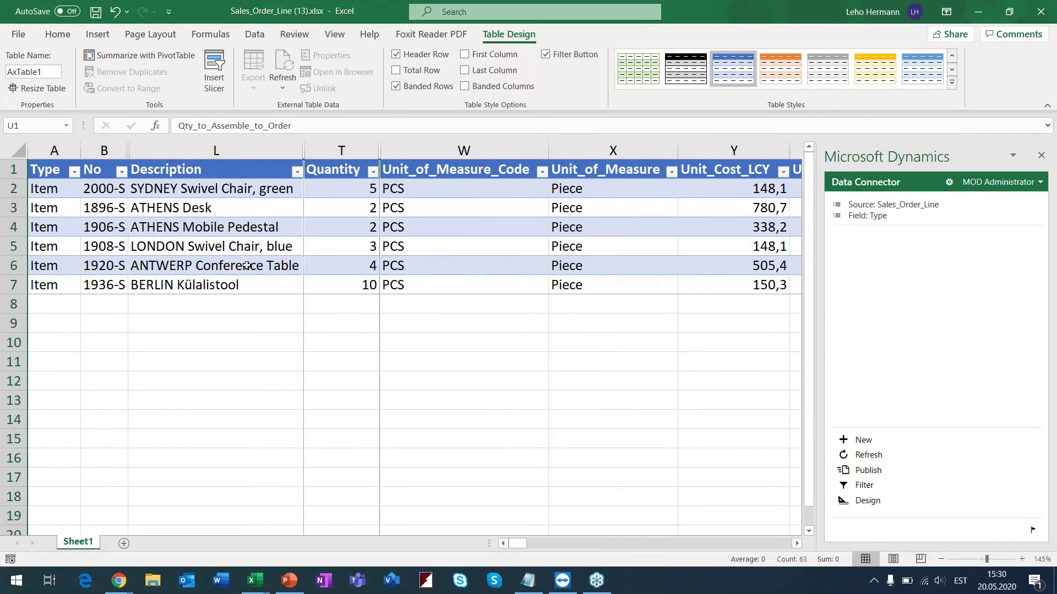
key("alt+Tab")
key("alt+Tab")
key("alt+Tab")
key("Tab")
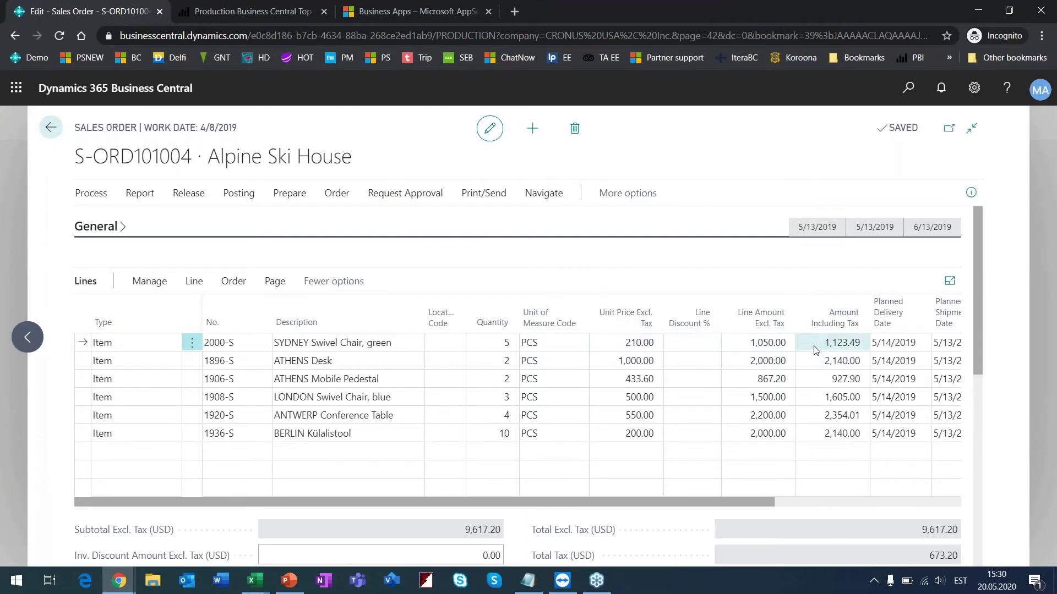
mouse_move(475, 311)
left_mouse_down()
mouse_move(842, 340)
mouse_move(892, 351)
mouse_move(884, 357)
left_mouse_up()
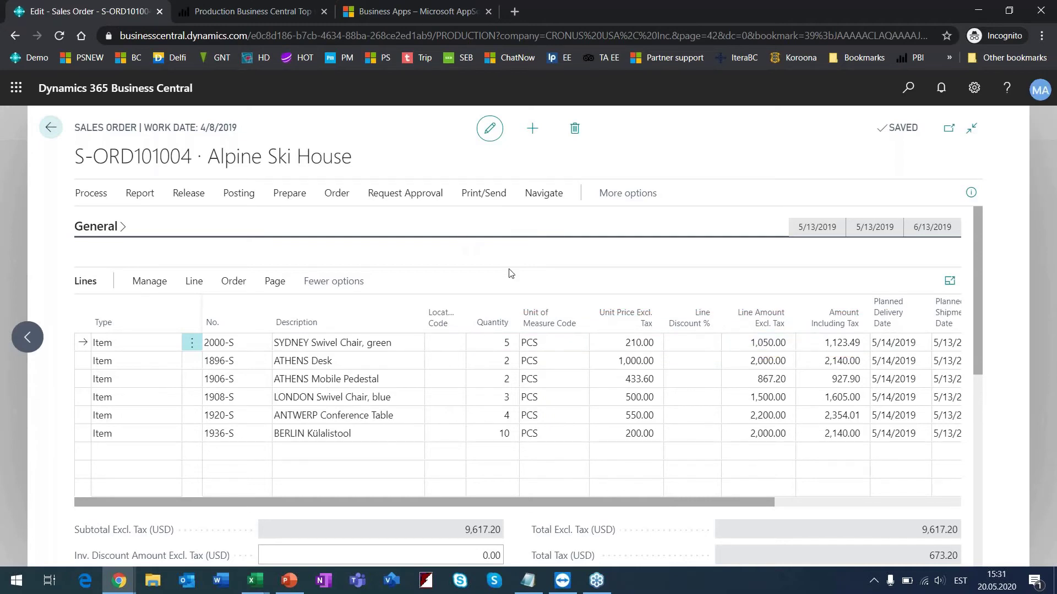
Return to the Sales_Order_Line workbook and set the quantity of the SYDNEY Swivel Chair line to 10
key("alt+Tab")
left_click(357, 194)
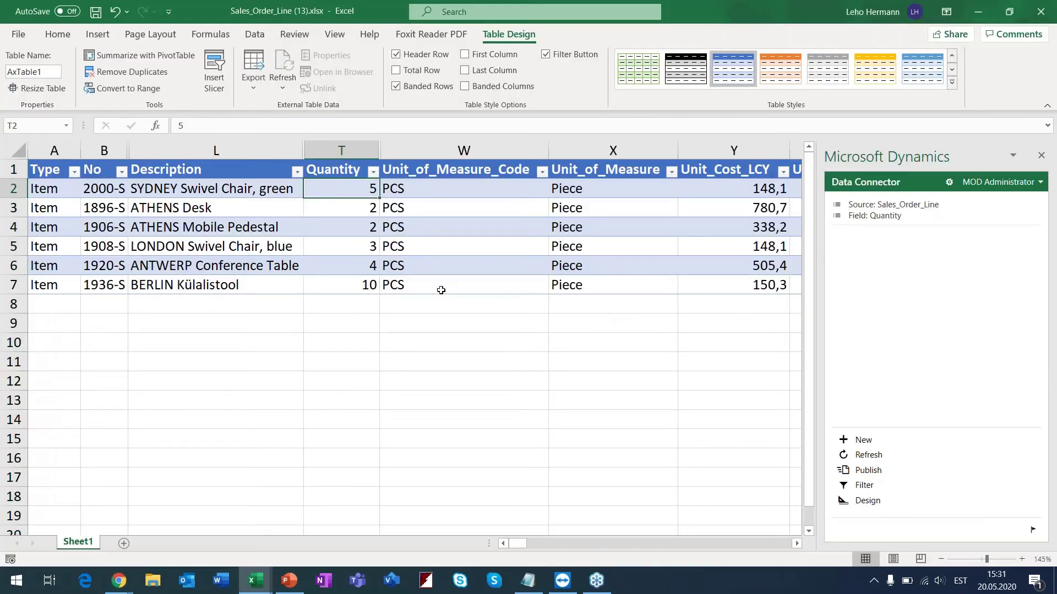
type("10")
key("Tab")
key("Tab")
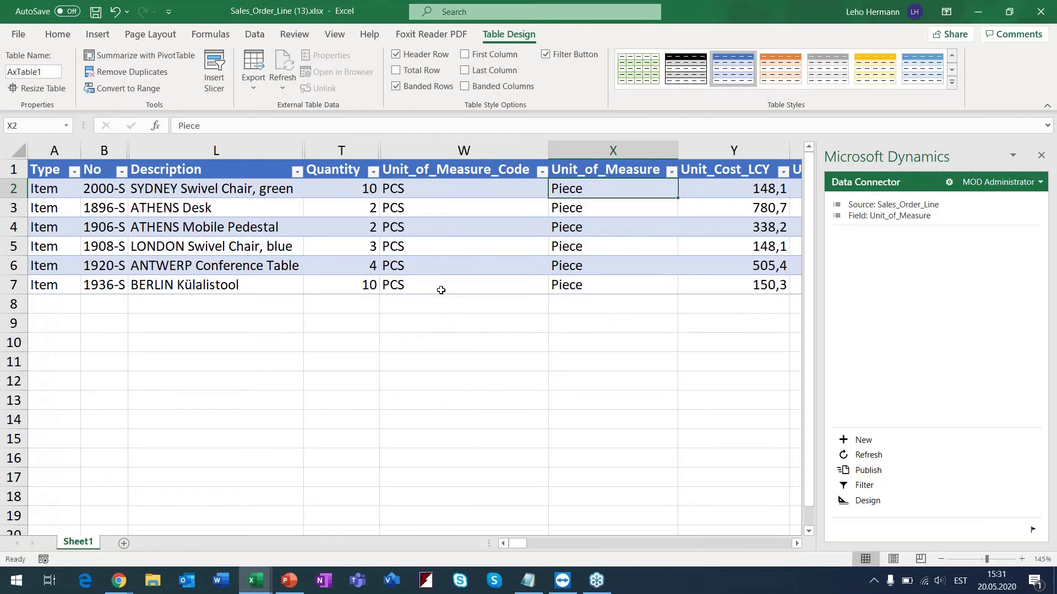
Set the unit price of the SYDNEY Swivel Chair line to 300 and publish the changes to Business Central
key("Tab")
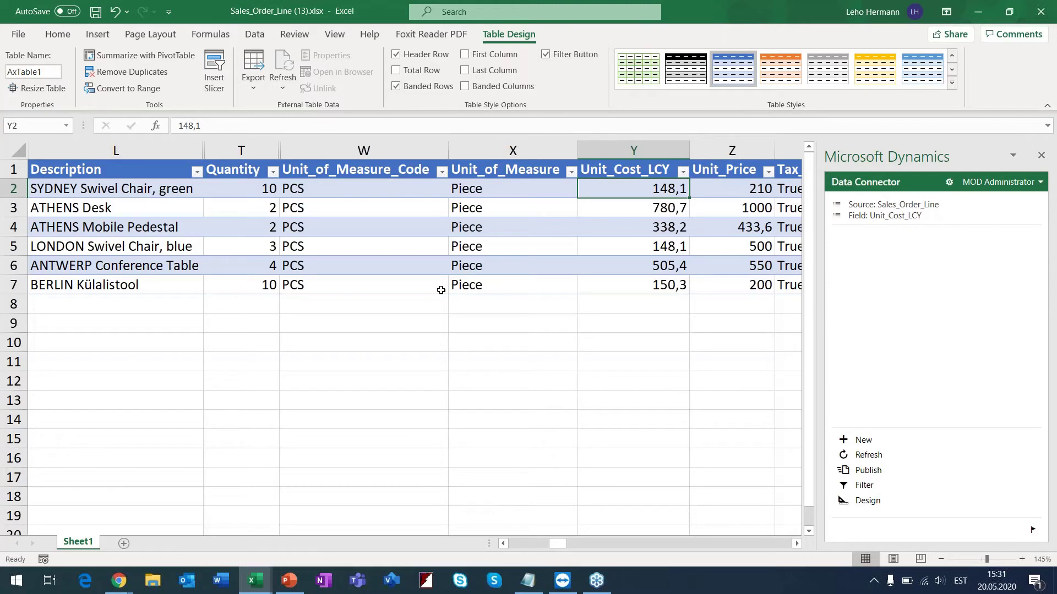
key("Tab")
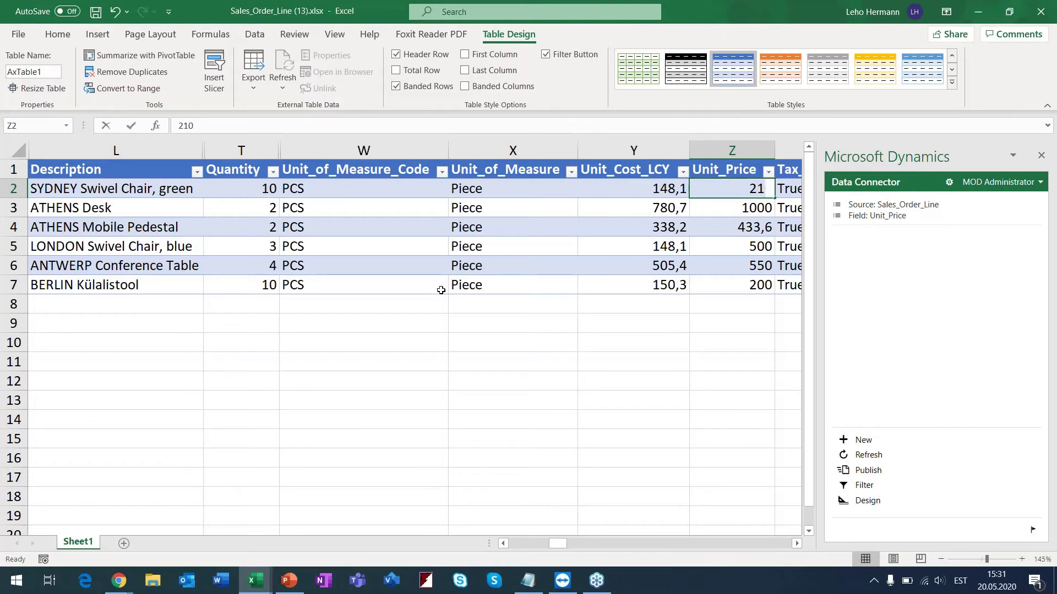
type("300")
key("Tab")
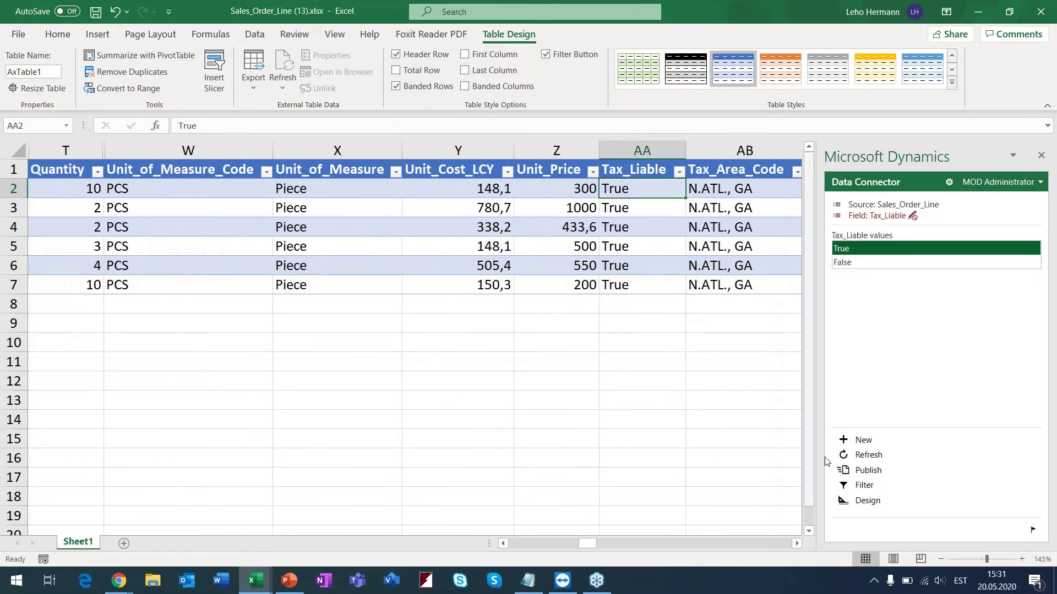
left_click(868, 472)
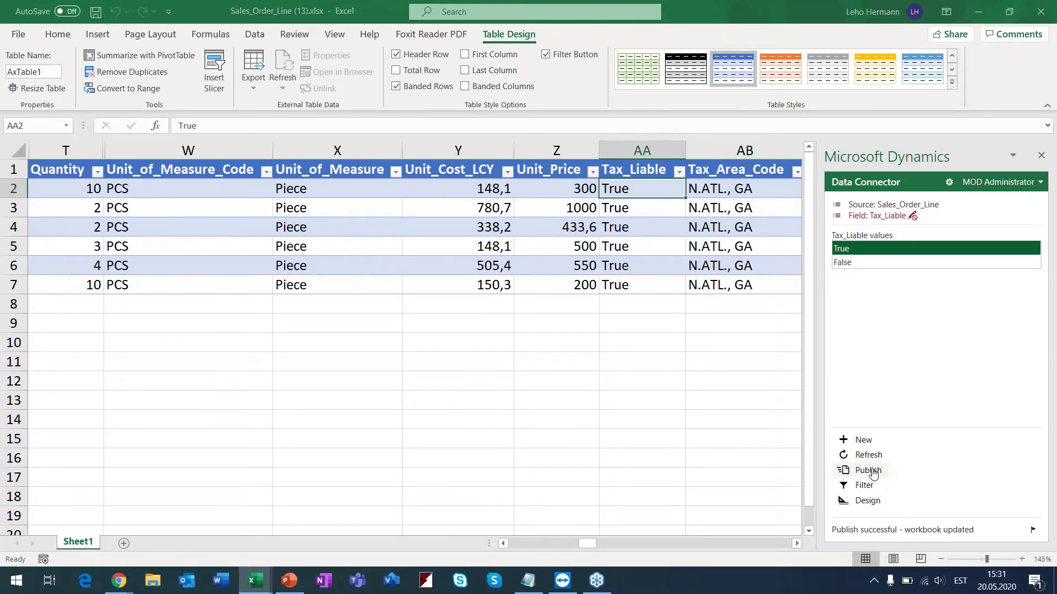
Switch to Business Central and check the quantity, price and amounts of the SYDNEY Swivel Chair line on the order
key("alt+Tab")
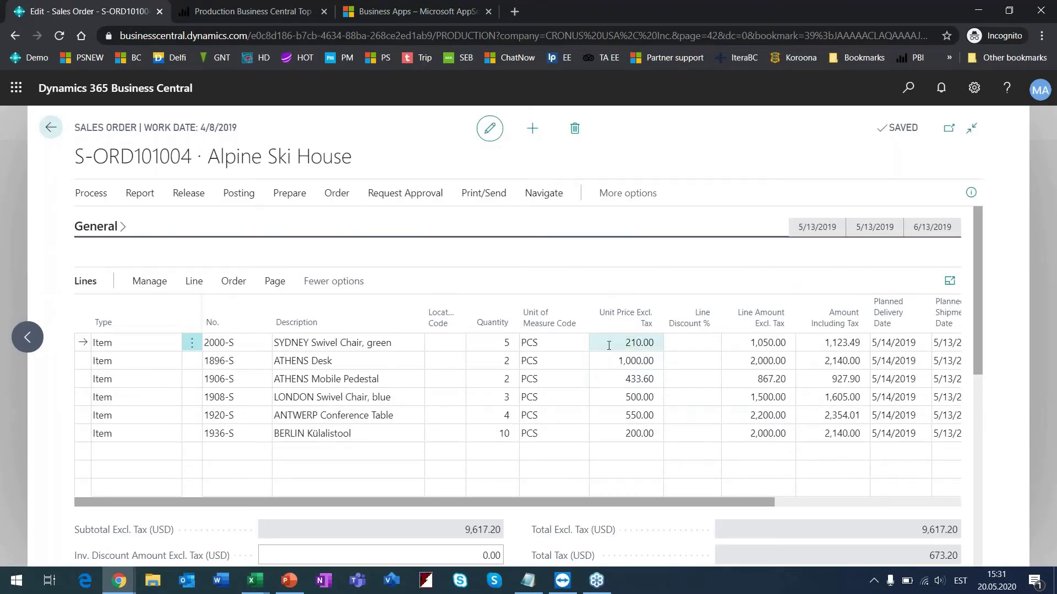
key("ctrl+shift+d")
mouse_move(489, 312)
left_mouse_down()
mouse_move(744, 354)
mouse_move(878, 355)
left_mouse_up()
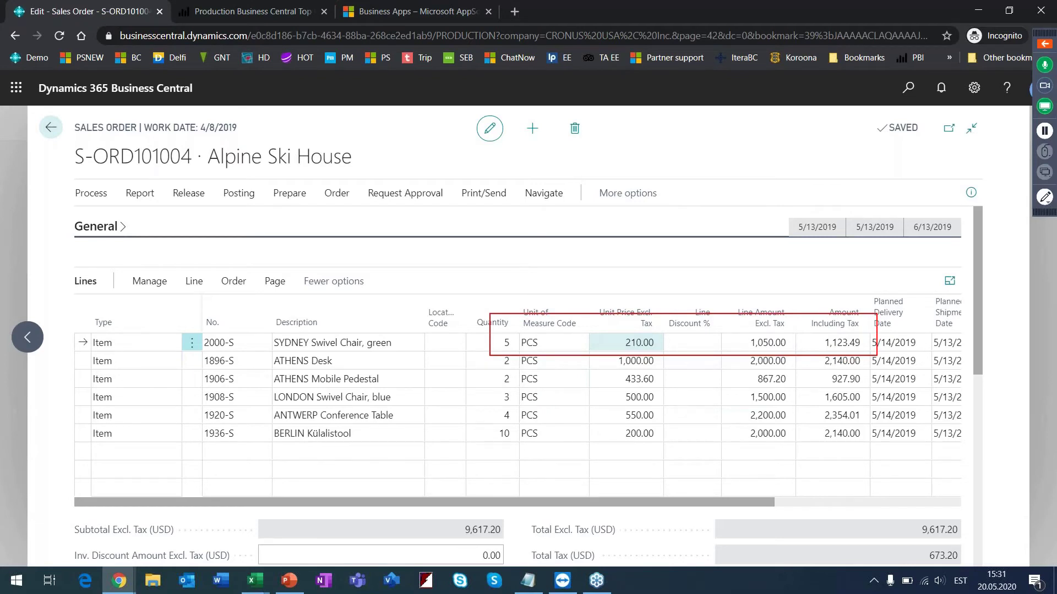
key("ctrl+shift+d")
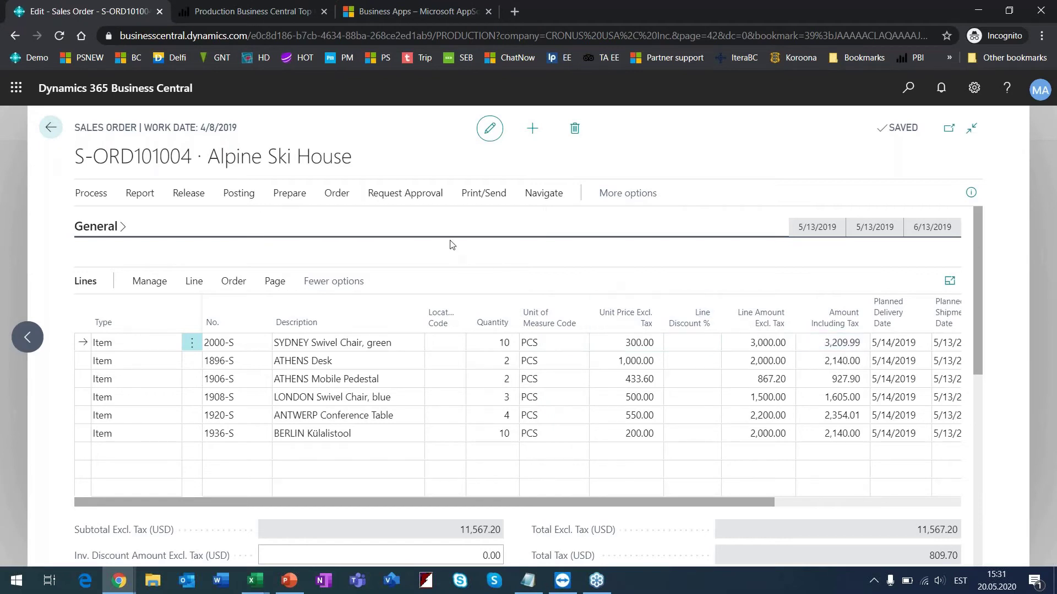
Leave the sales order, switch to Outlook through the Office 365 apps and start a new email message
left_click(52, 129)
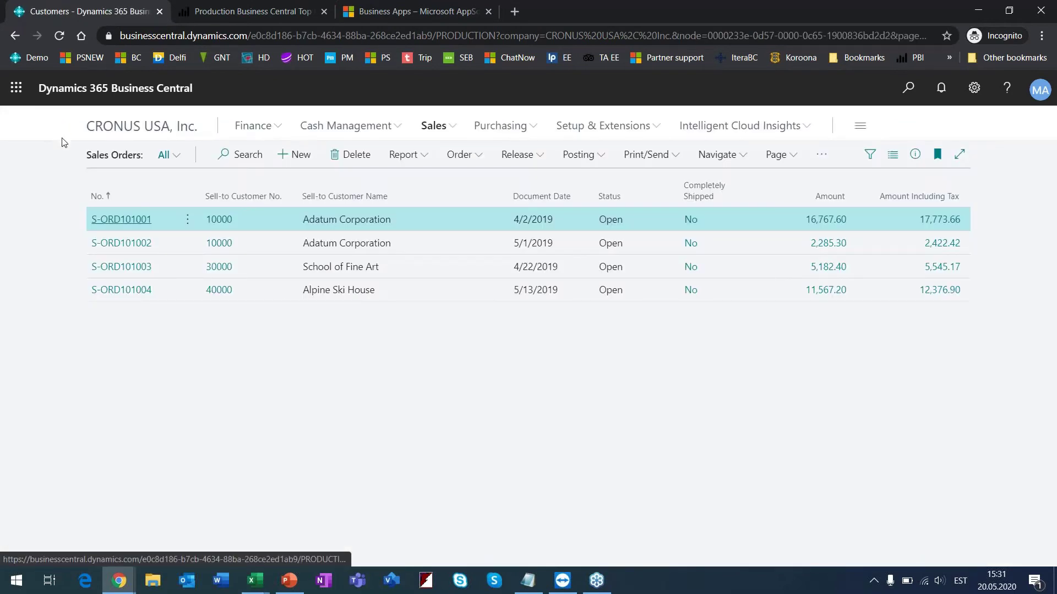
left_click(16, 88)
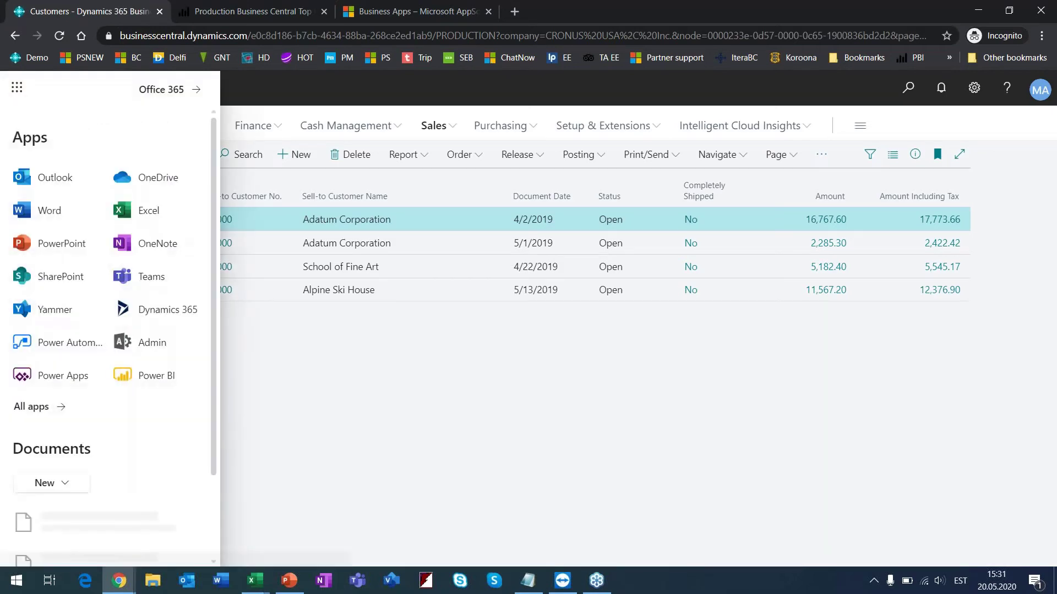
left_click(95, 176)
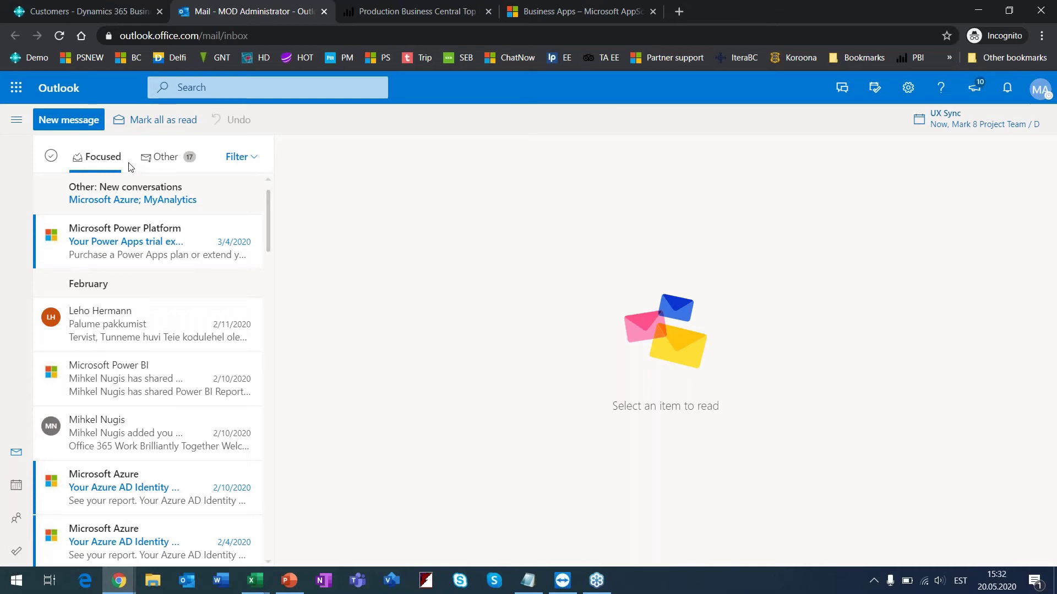
left_click(63, 120)
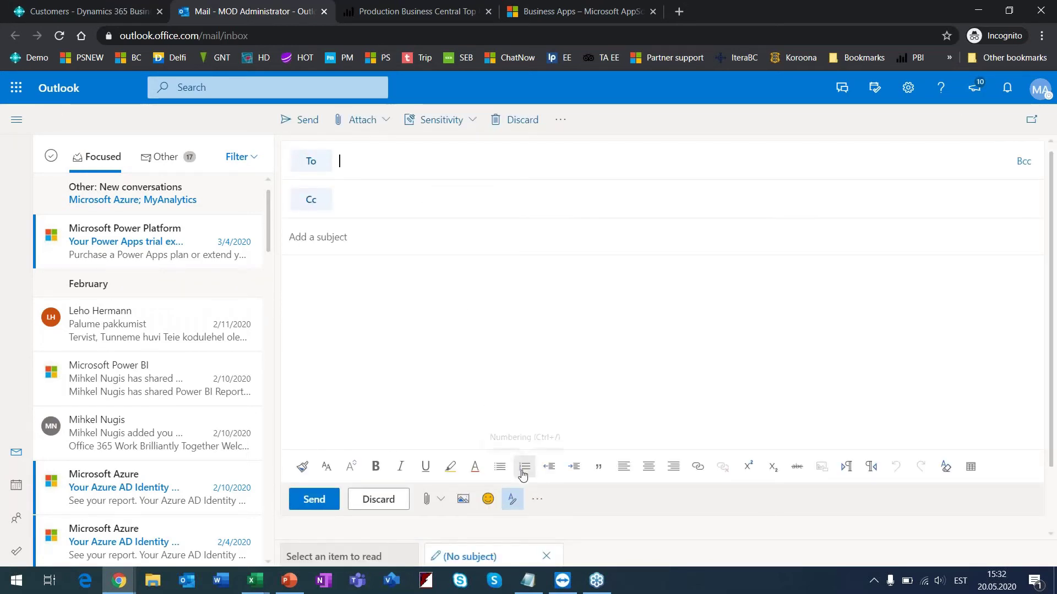
Examine the Business Central add-in options for the message, including Contact Insights and the new sales and purchase documents
left_click(538, 501)
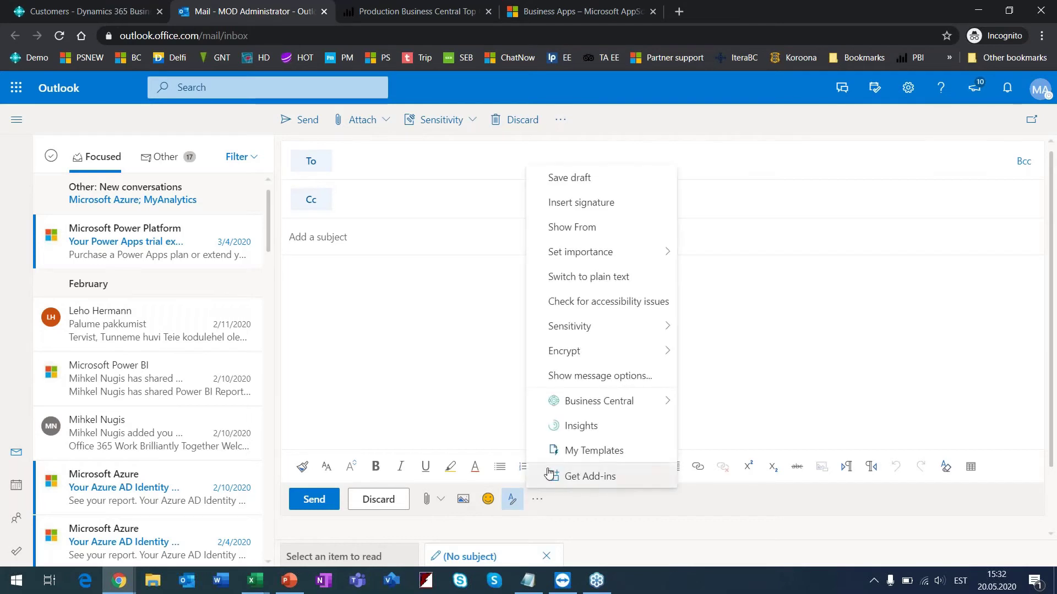
mouse_move(632, 402)
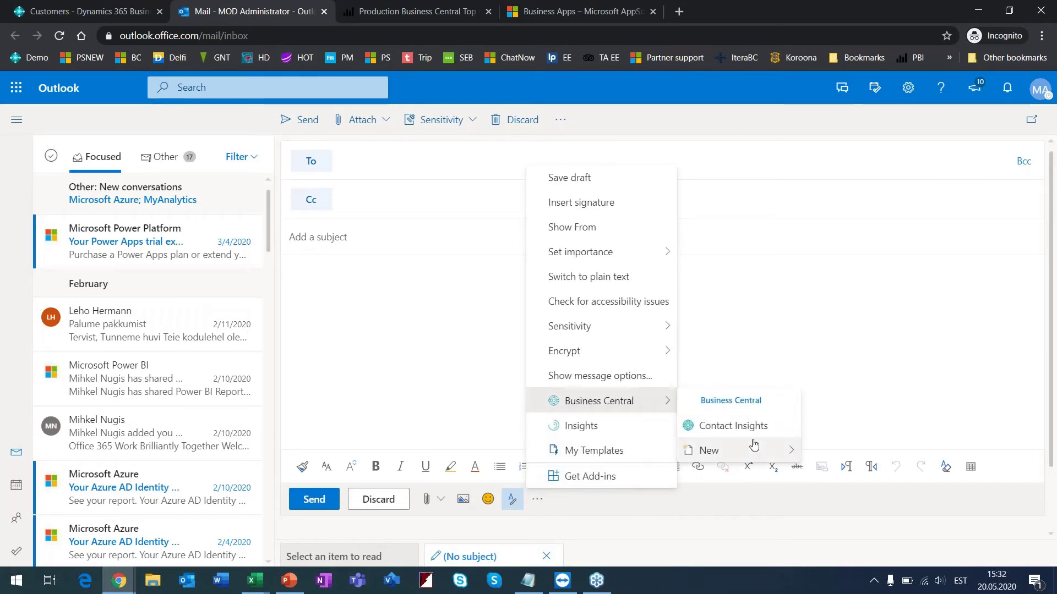
mouse_move(757, 446)
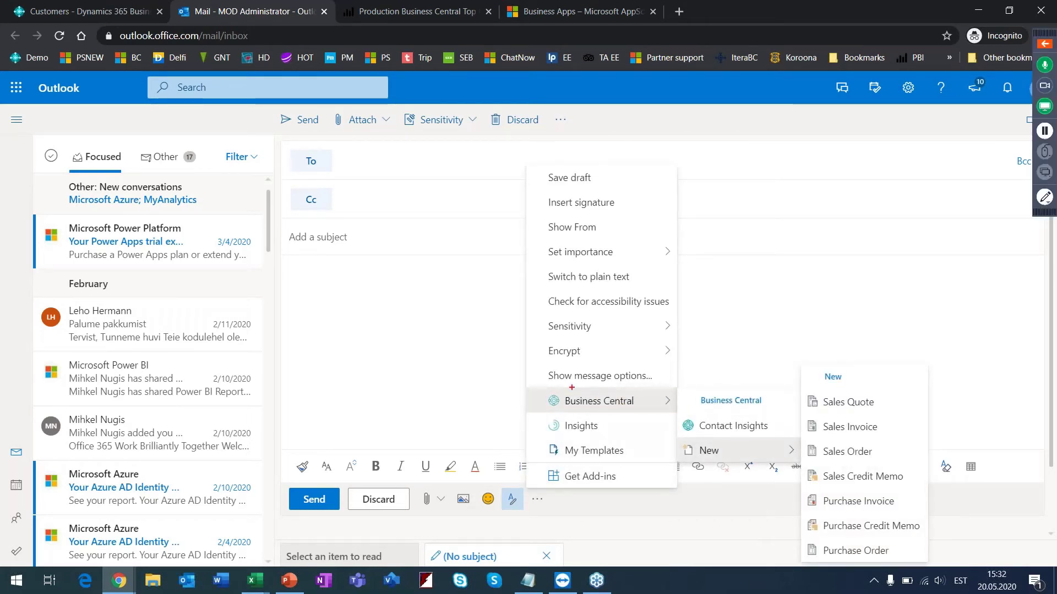
mouse_move(547, 387)
left_mouse_down()
mouse_move(632, 410)
mouse_move(614, 387)
mouse_move(544, 391)
left_mouse_up()
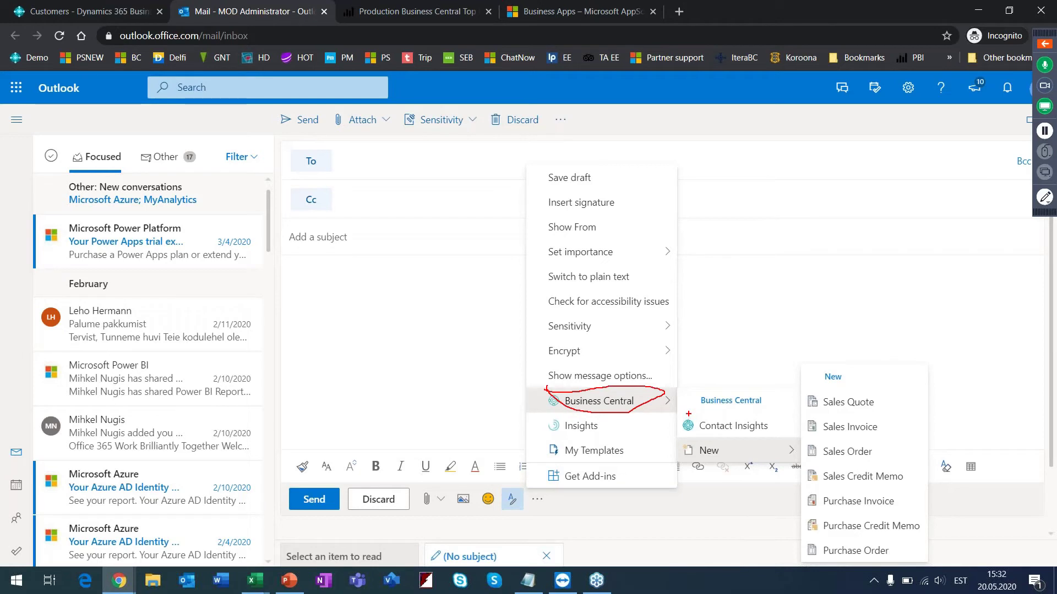
mouse_move(682, 412)
left_mouse_down()
mouse_move(718, 451)
mouse_move(785, 440)
left_mouse_up()
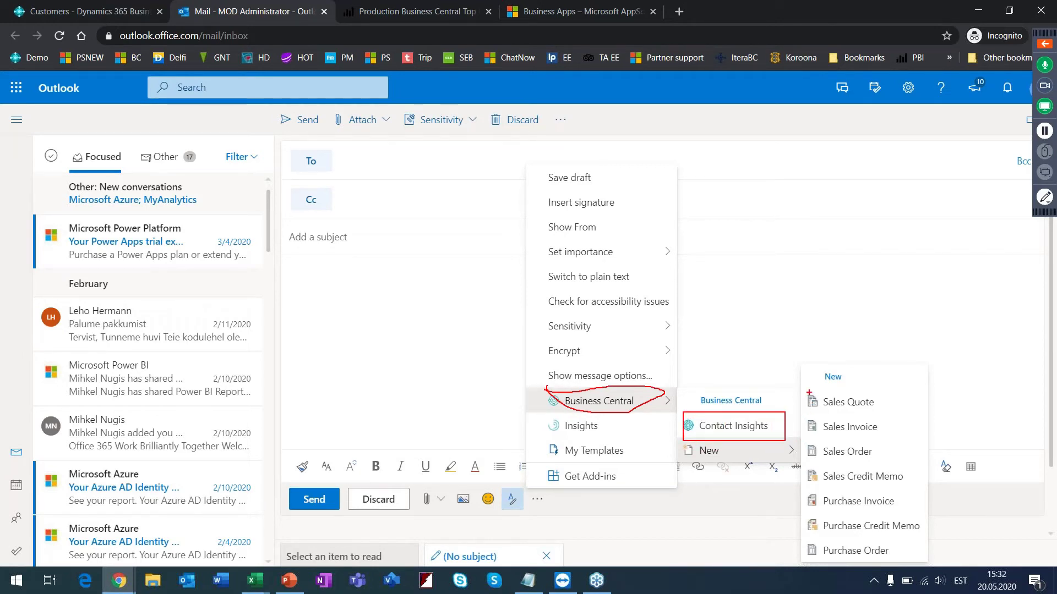
mouse_move(804, 367)
left_mouse_down()
mouse_move(866, 505)
mouse_move(927, 559)
left_mouse_up()
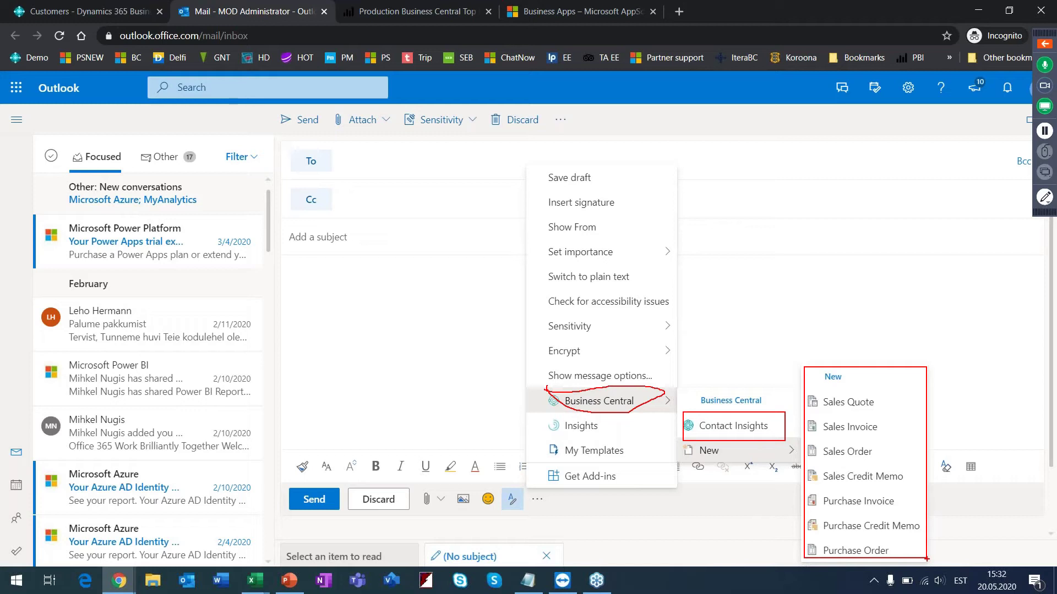
key("Escape")
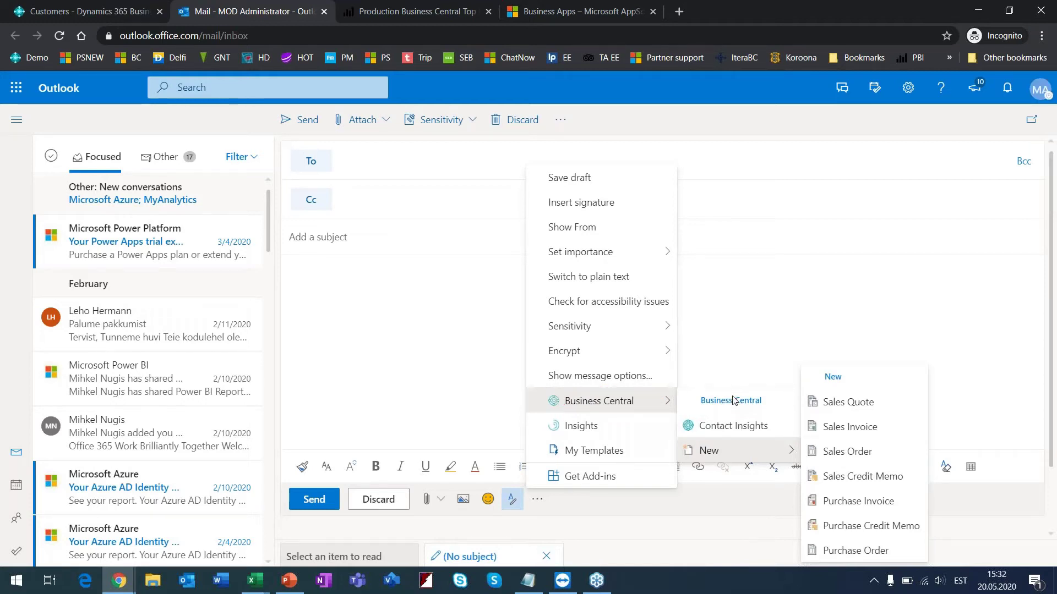
Open Contact Insights, search for the School of Fine Art contact by first name and select it as the message recipient
left_click(731, 424)
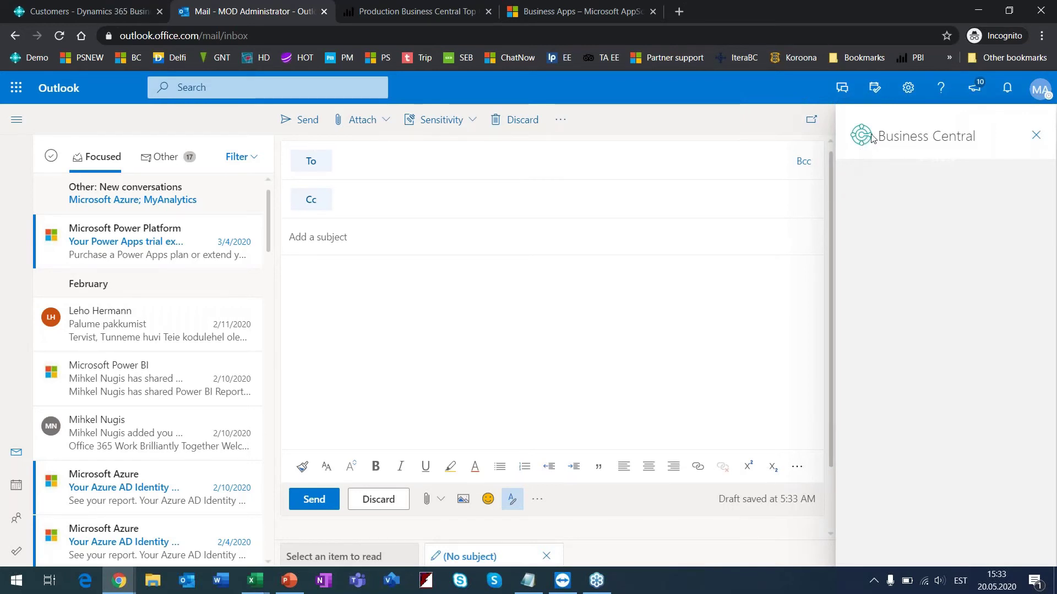
left_click(929, 201)
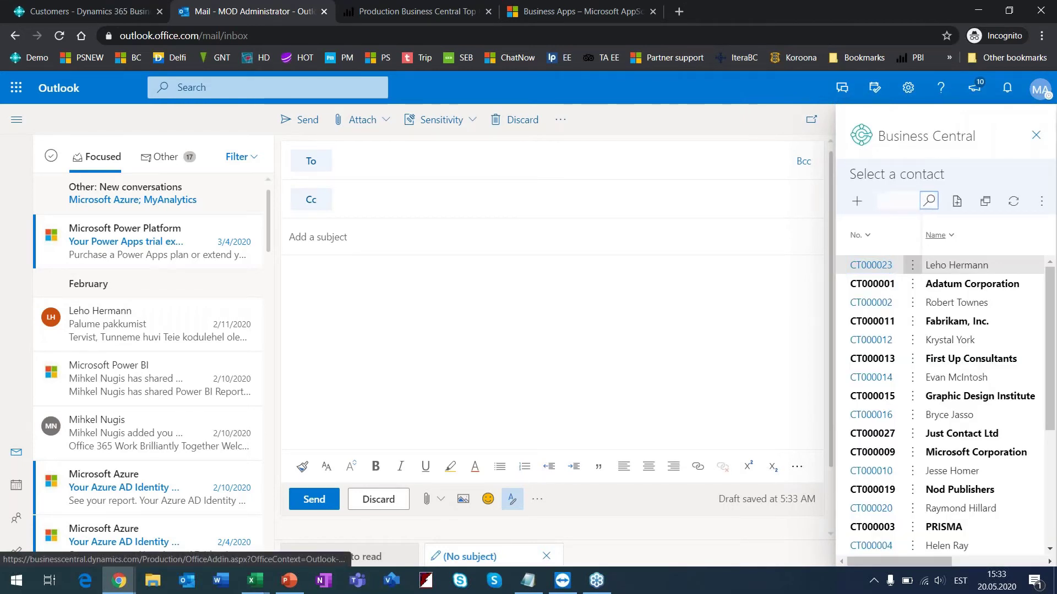
type("meag")
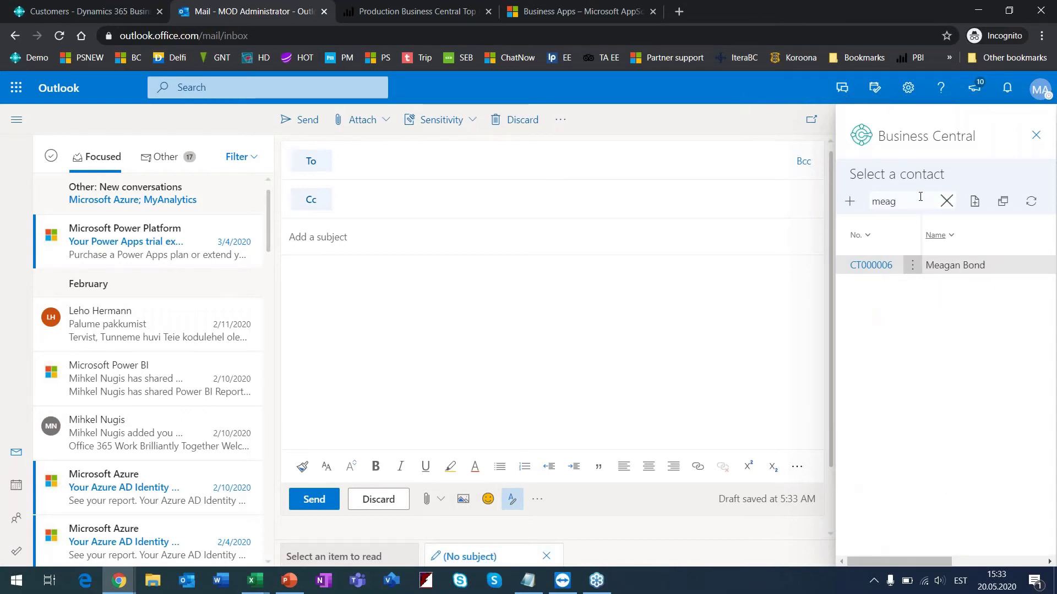
left_click(944, 270)
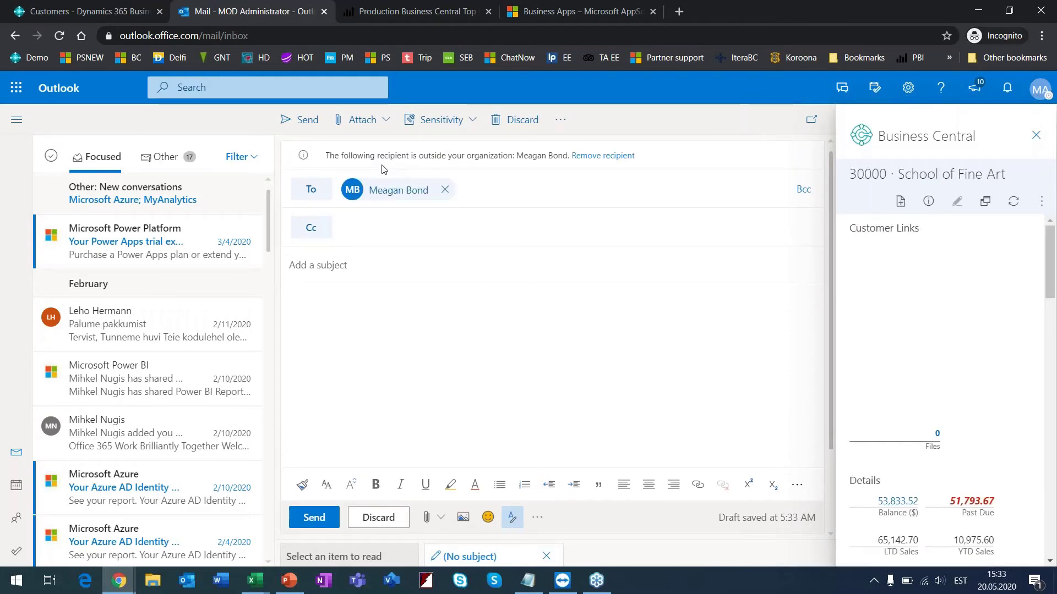
left_click_drag(332, 155, 534, 220)
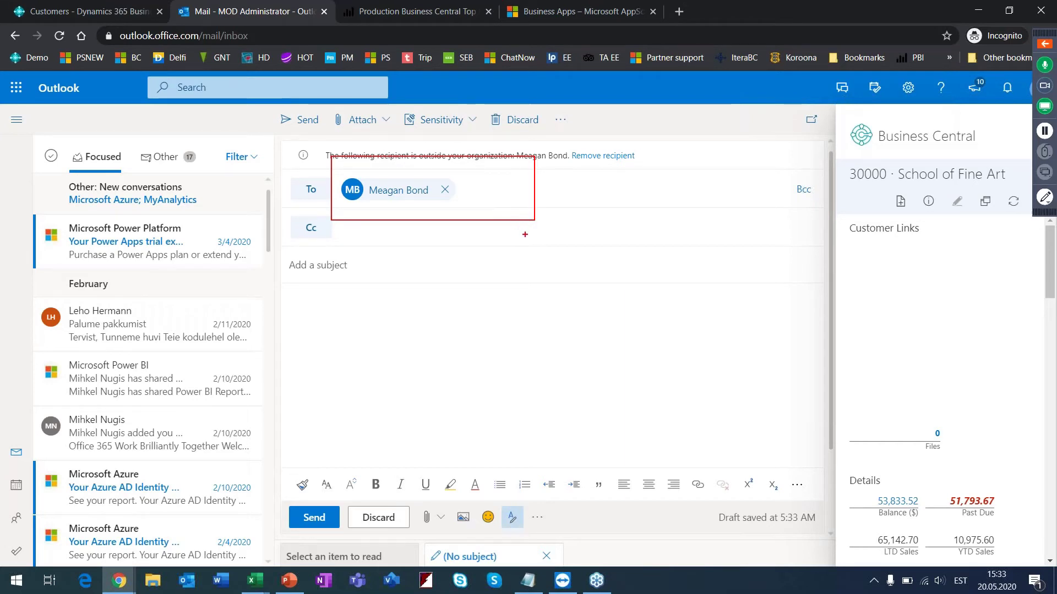
Review the School of Fine Art customer's balance details and sell-to sales history in the Business Central add-in
scroll(875, 307, "down", 2)
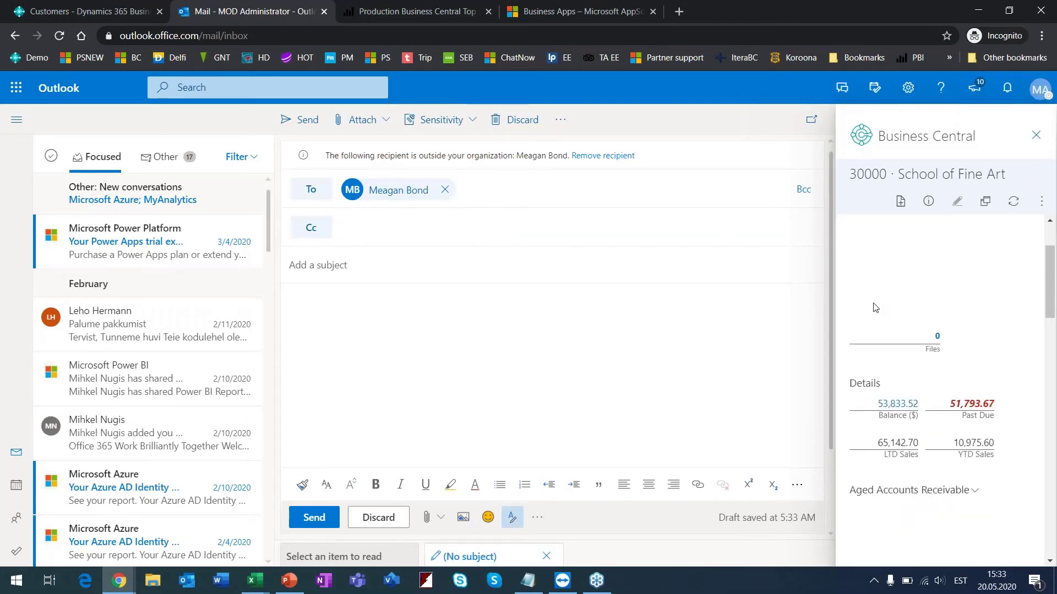
scroll(881, 306, "down", 3)
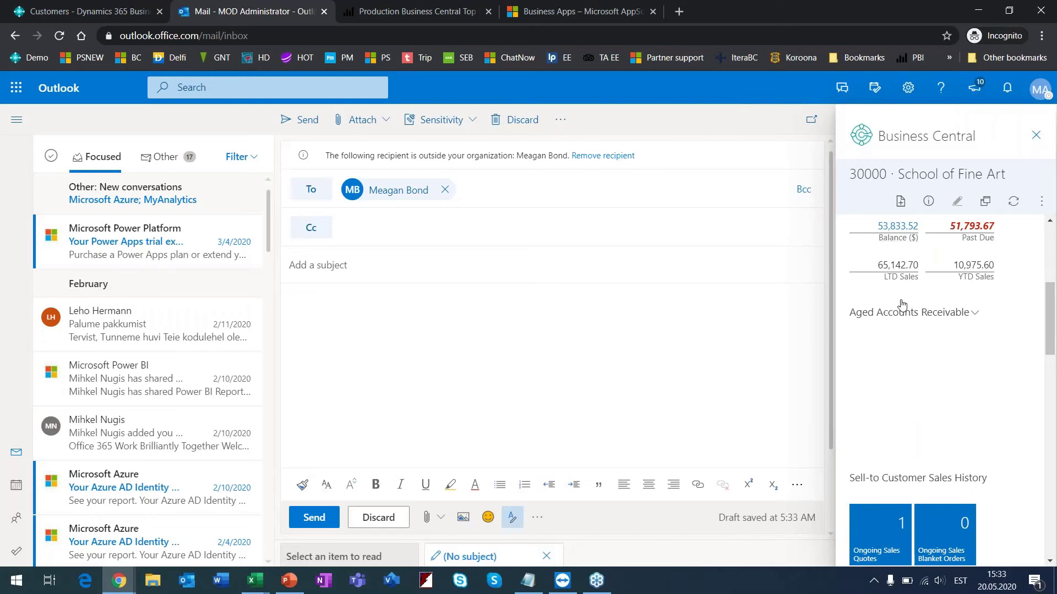
scroll(850, 256, "up", 1)
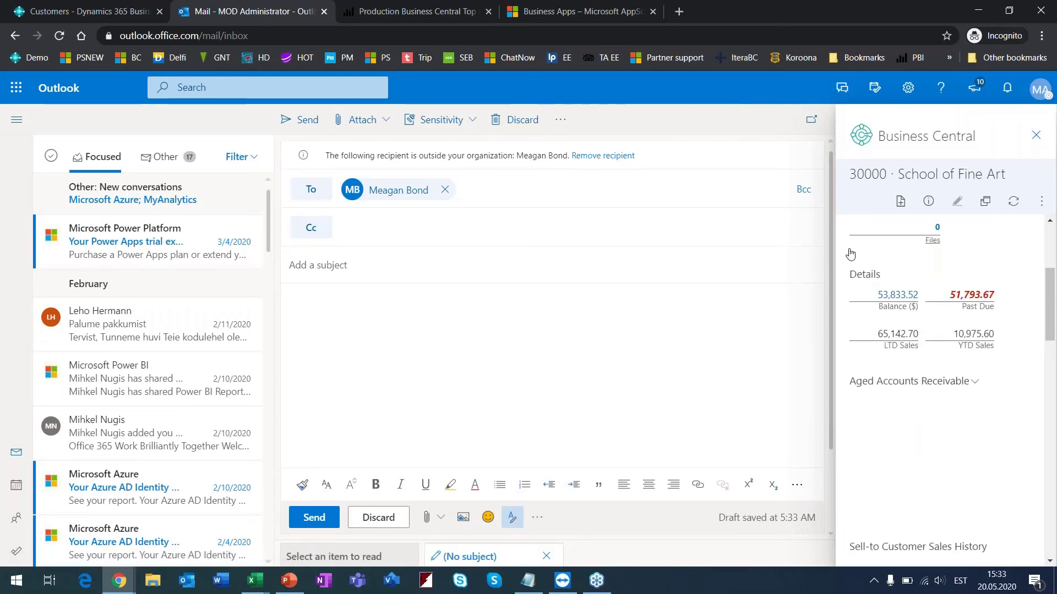
mouse_move(845, 256)
left_mouse_down()
mouse_move(955, 360)
mouse_move(1021, 369)
left_mouse_up()
scroll(971, 291, "down", 5)
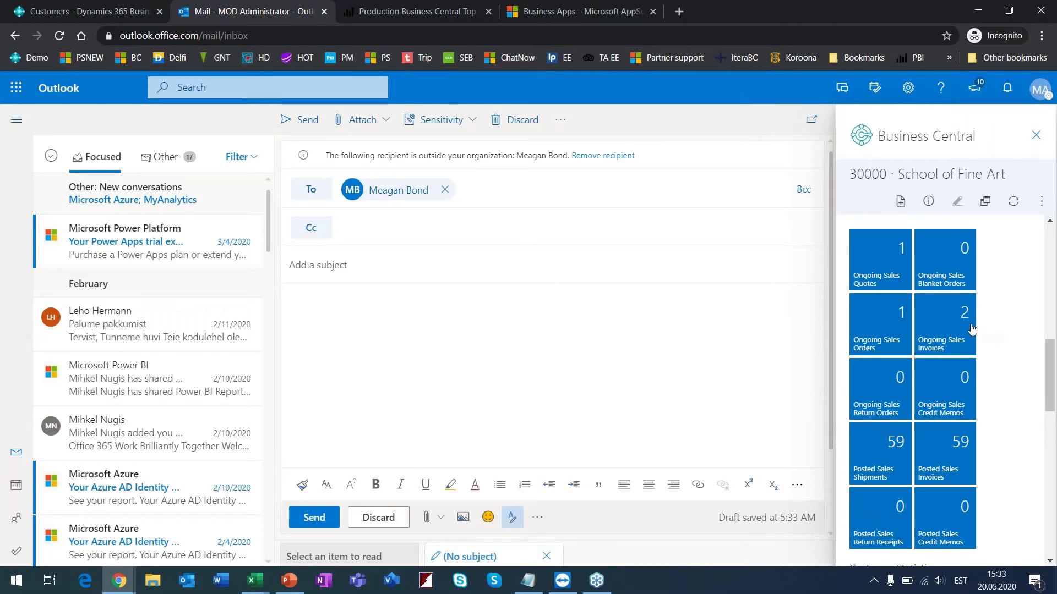
left_click(894, 265)
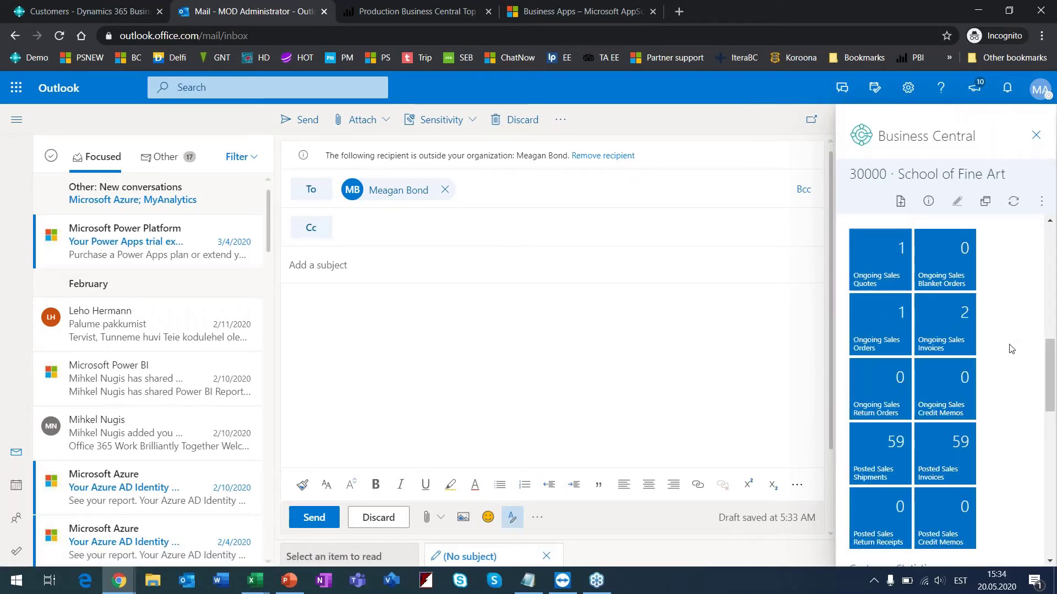
View the Customer Statistics and open the sales lines behind the customer's Outstanding Orders amount
scroll(1012, 348, "down", 5)
scroll(1007, 346, "down", 1)
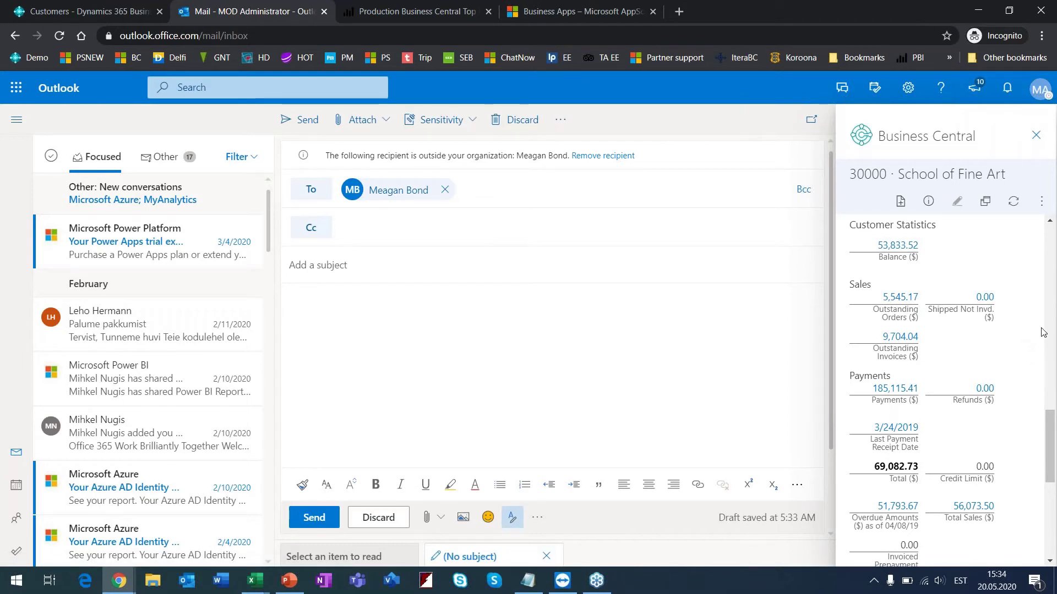
left_click(902, 302)
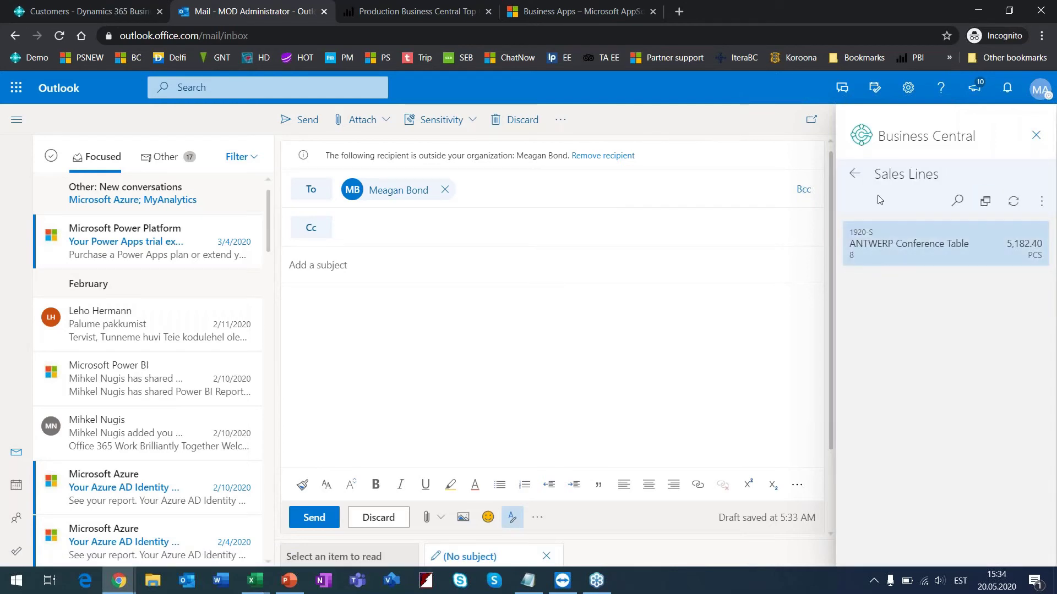
Return to the School of Fine Art customer details and open the customer's full Statistics page
left_click(857, 175)
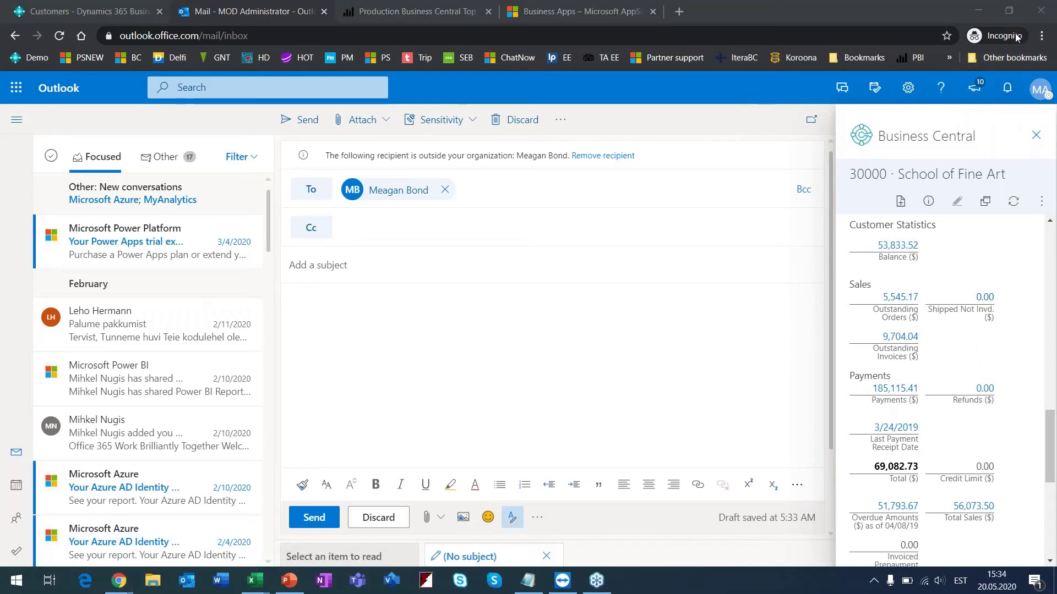
left_click(1041, 201)
scroll(965, 408, "down", 3)
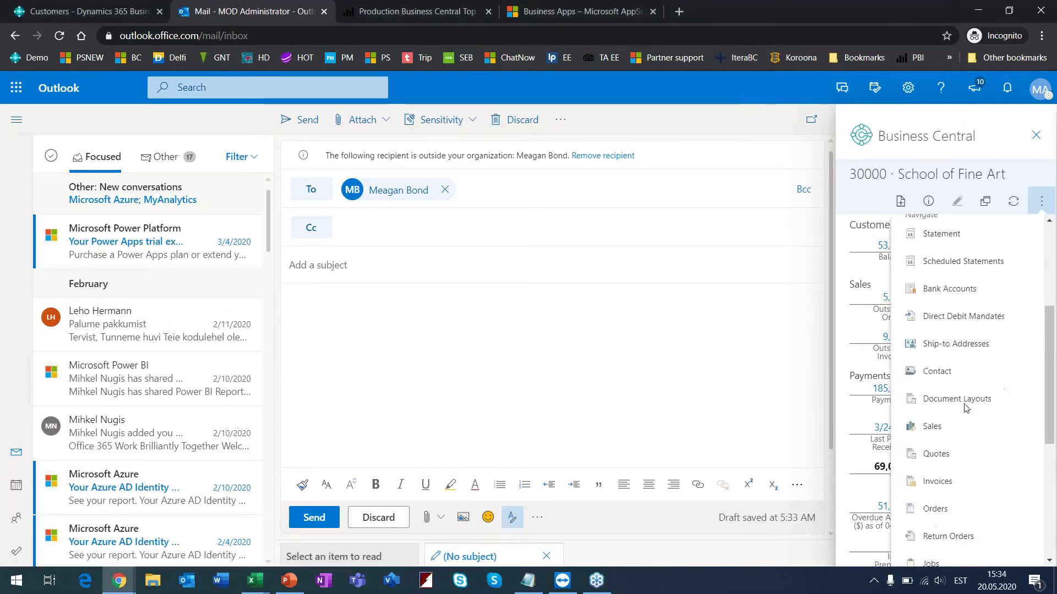
scroll(964, 407, "down", 5)
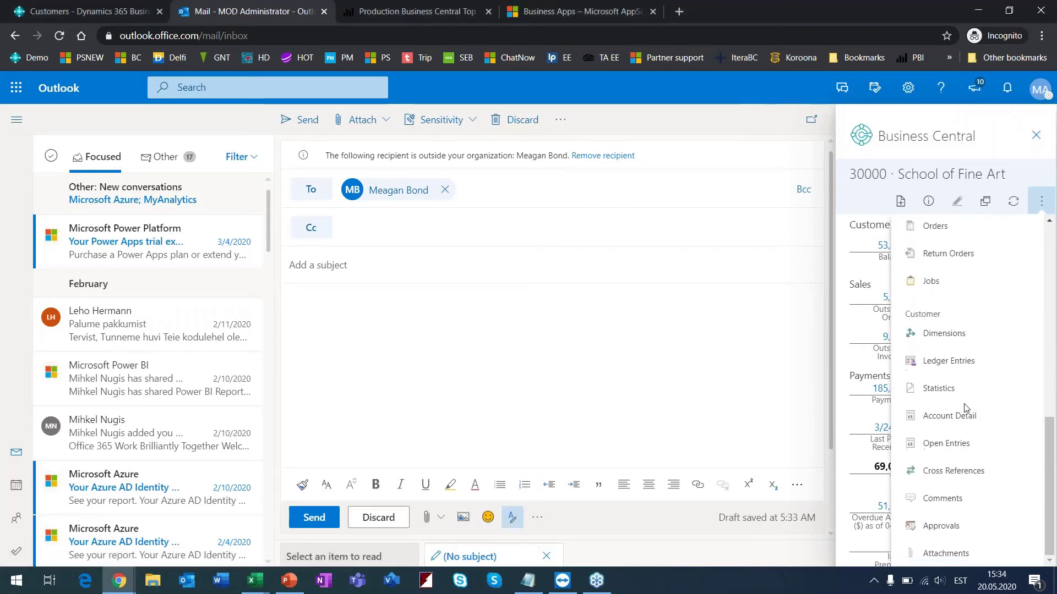
left_click(951, 401)
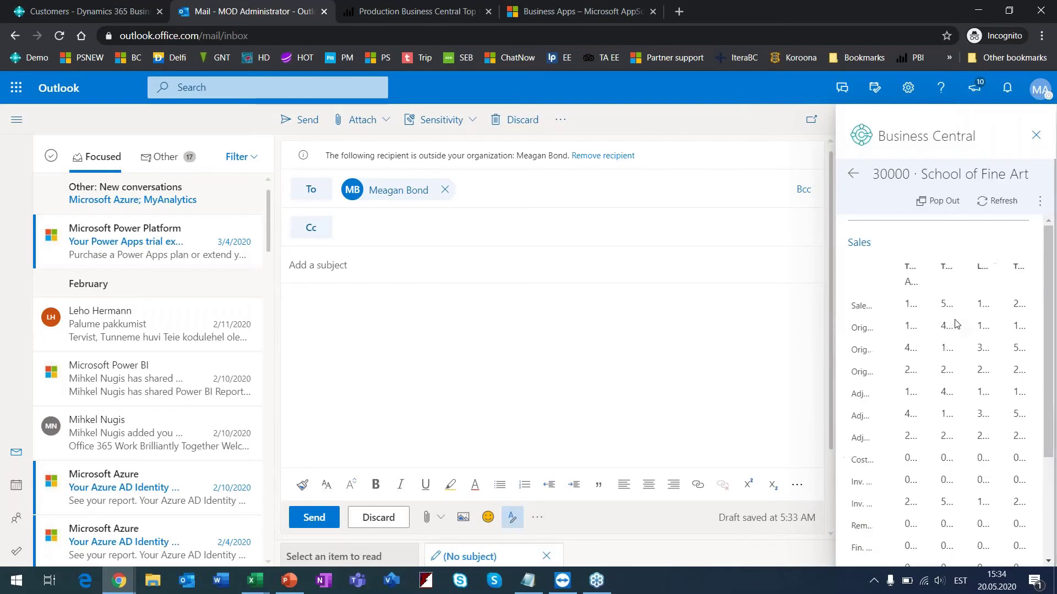
Review the Customer Statistics in a widened pop-out window, then close it and the Business Central add-in
left_click(939, 202)
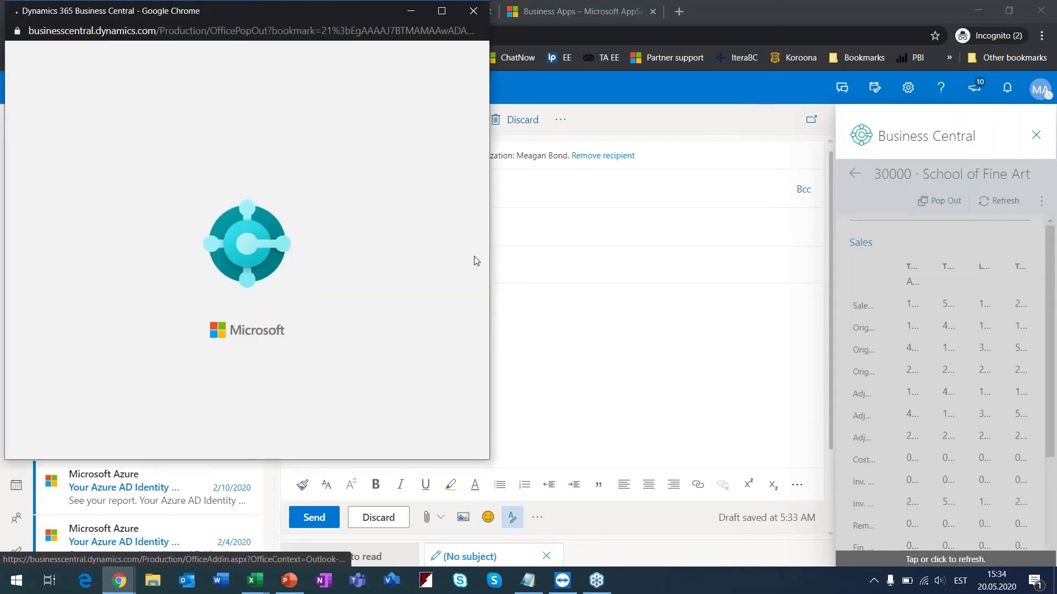
left_click_drag(490, 249, 750, 237)
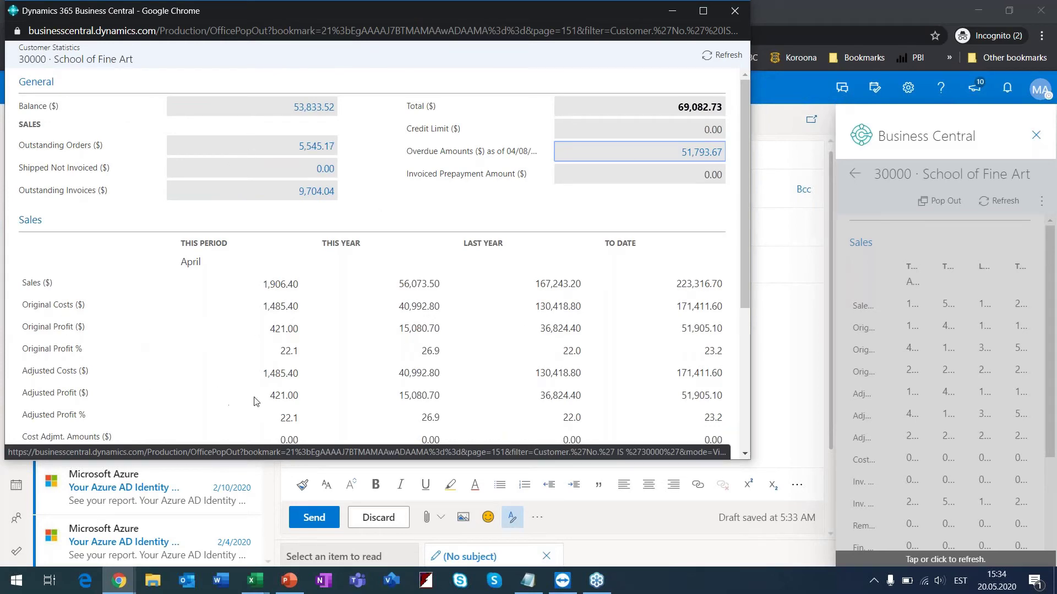
scroll(342, 306, "down", 4)
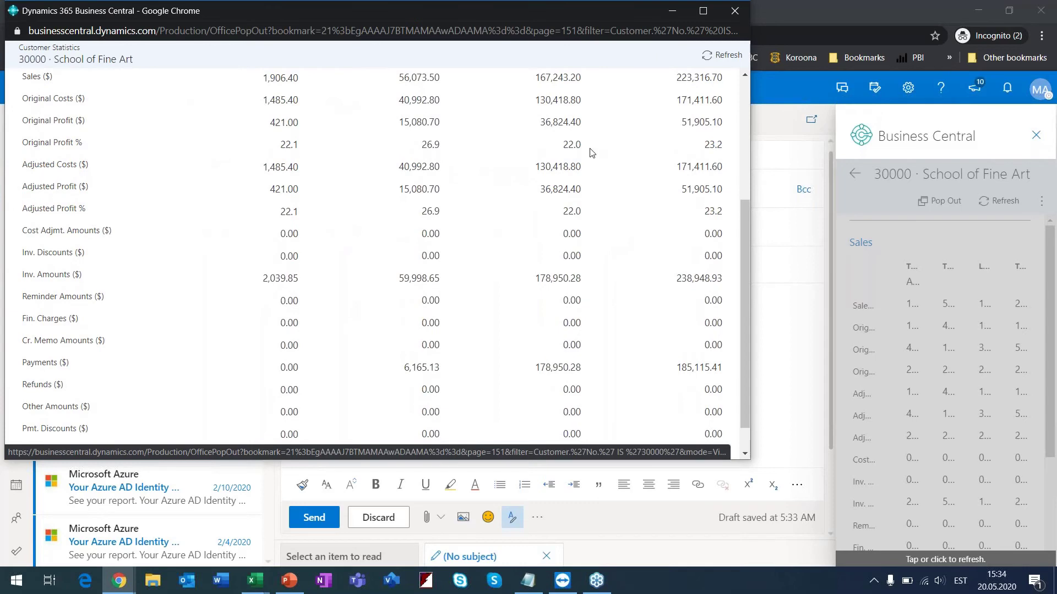
left_click(733, 11)
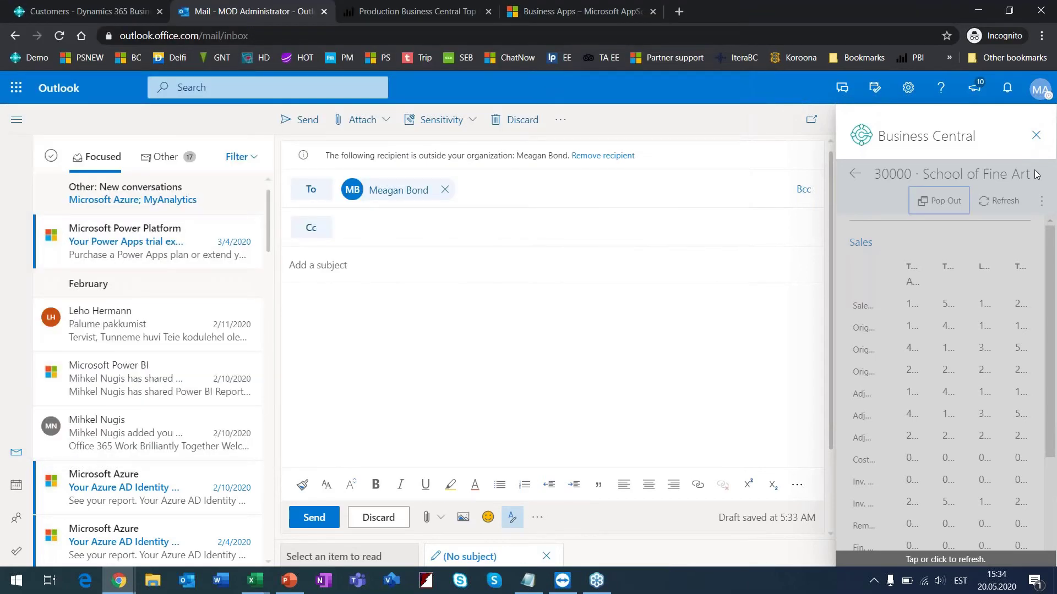
left_click(1036, 135)
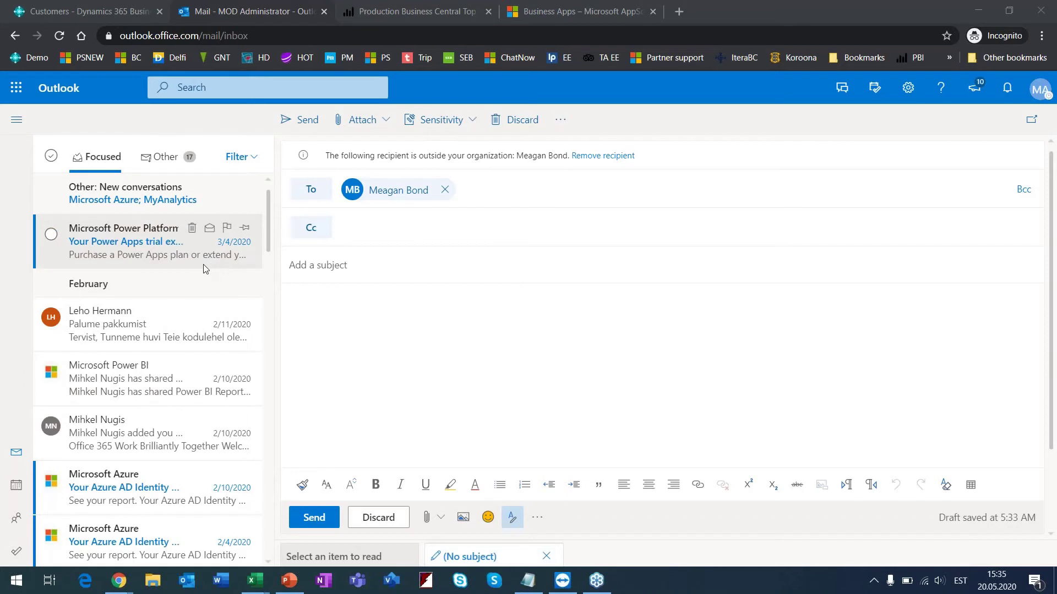
Open the "Palume pakkumist" email and examine the requested products and quantities
left_click(132, 325)
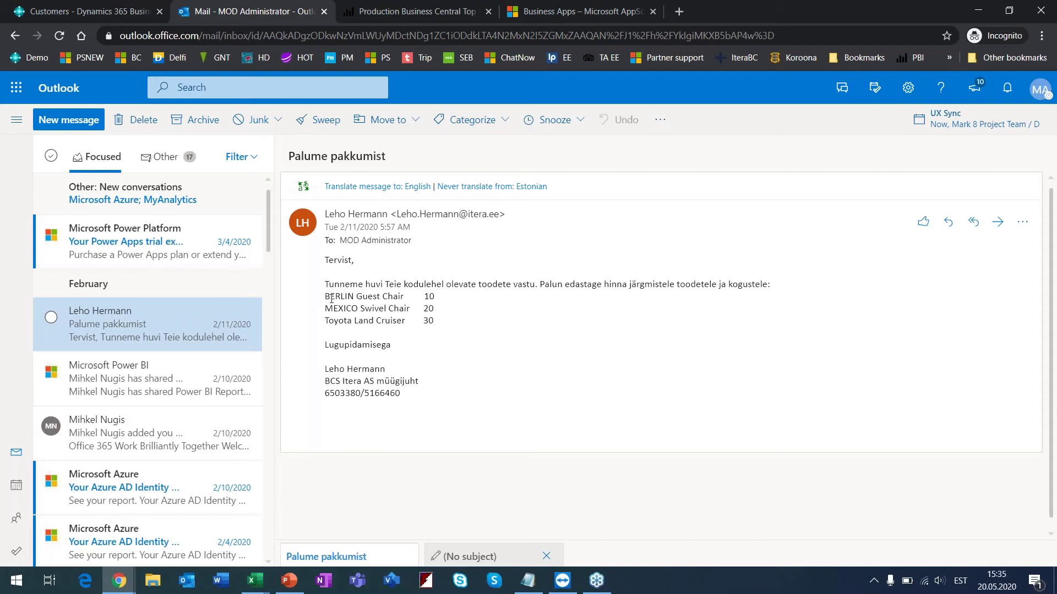
left_click_drag(331, 299, 452, 326)
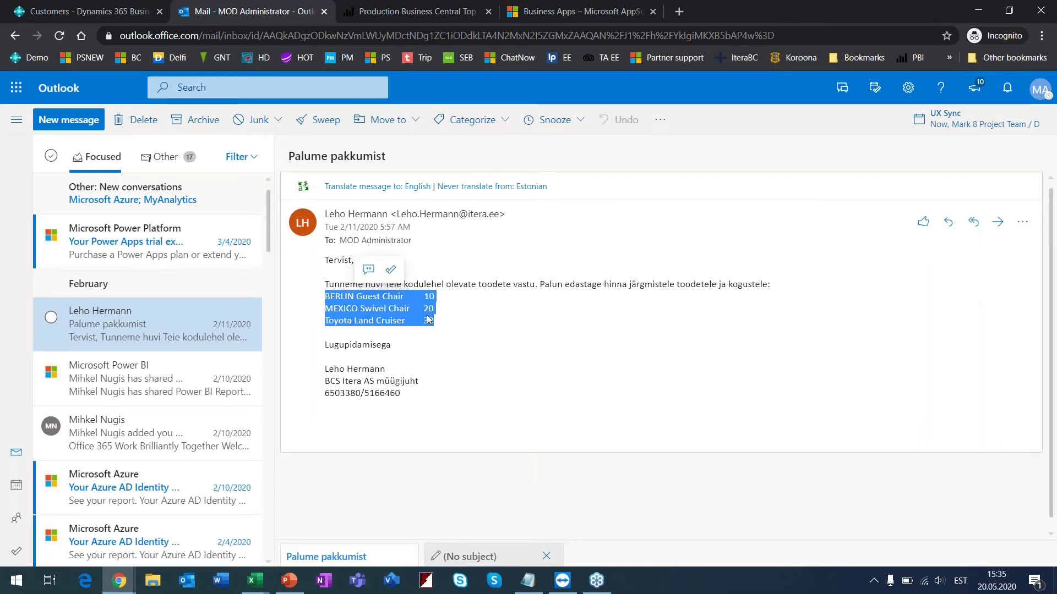
left_click(384, 307)
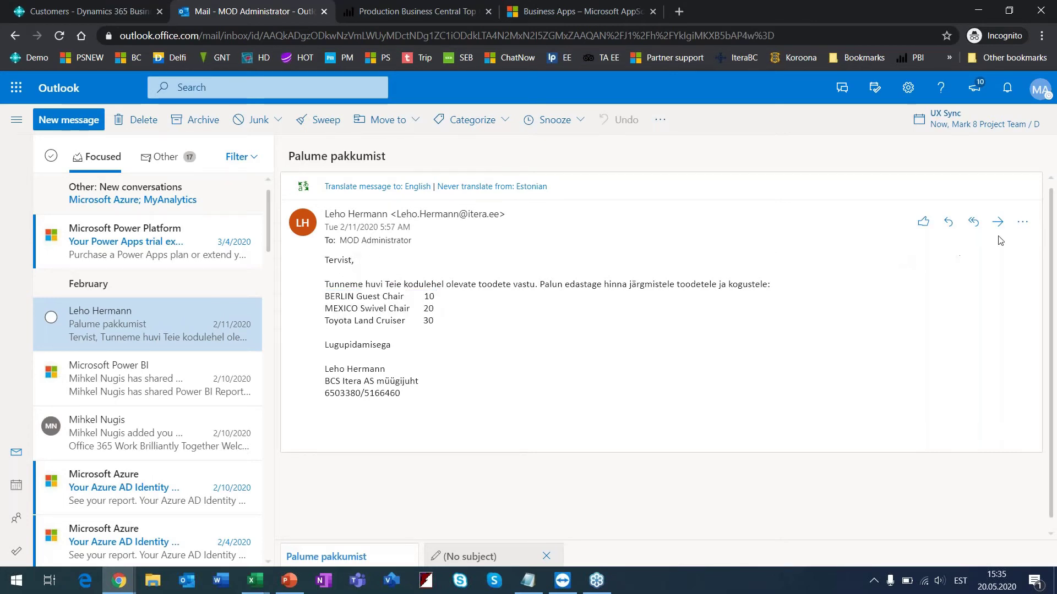
Create a new Business Central sales quote from the "Palume pakkumist" email
left_click(1022, 223)
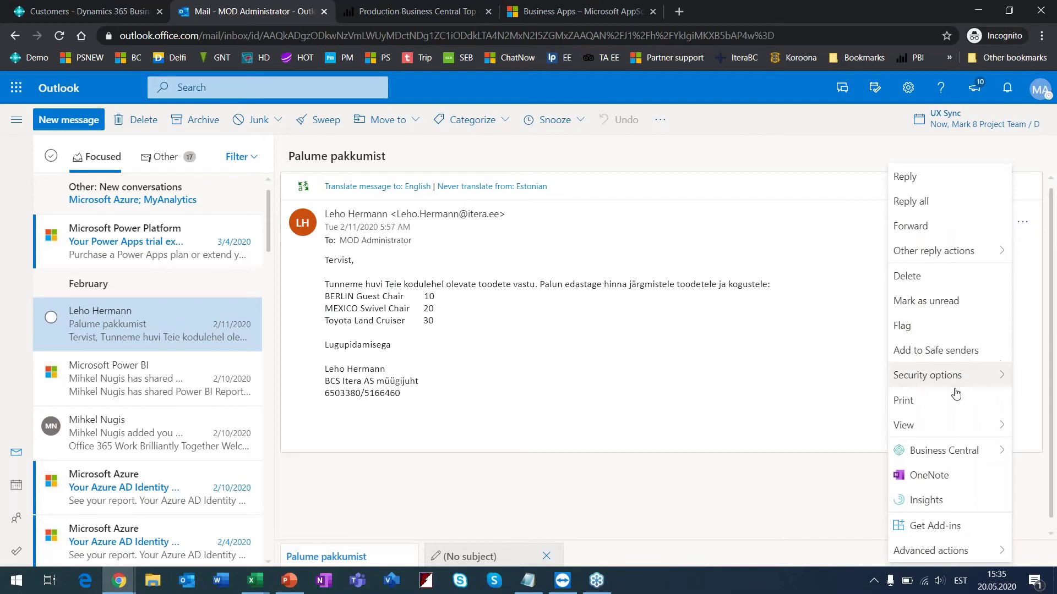
mouse_move(944, 451)
mouse_move(848, 501)
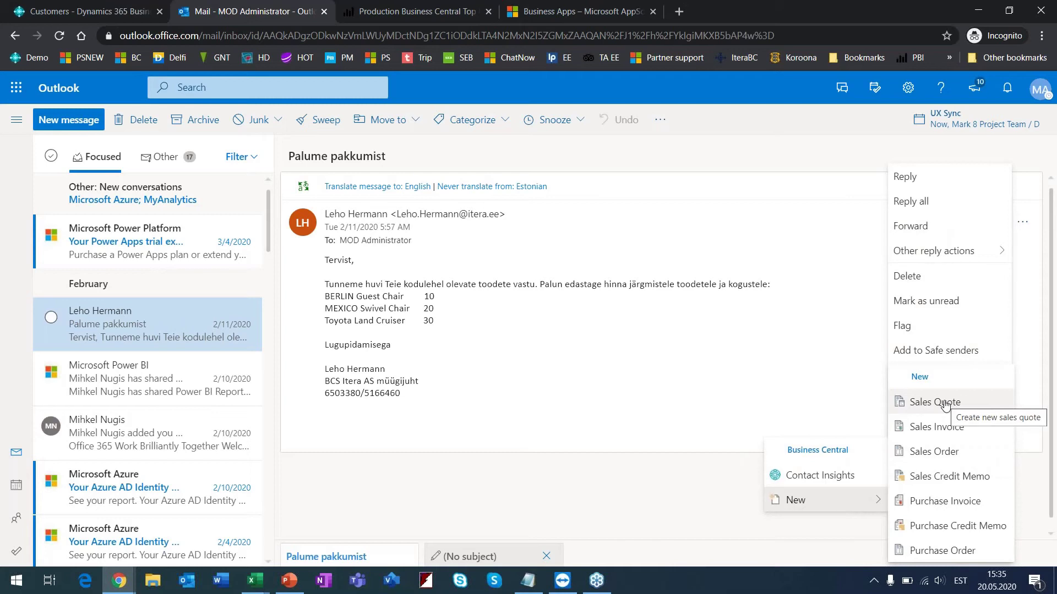
left_click(945, 404)
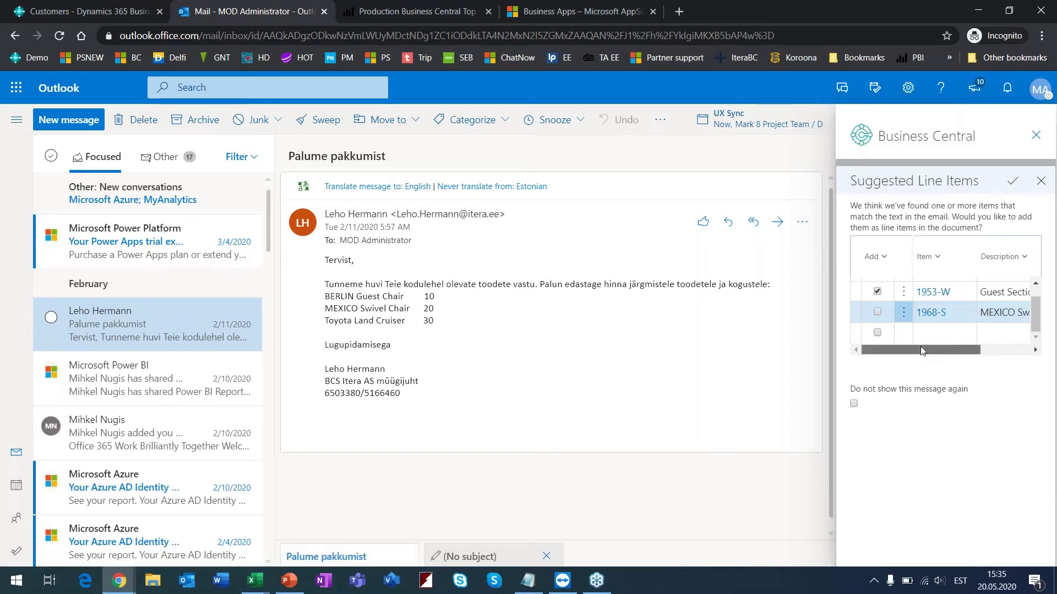
Exclude Guest Section 1 from the suggested line items, include the MEXICO Swivel Chair, and accept the selection for the quote
left_click_drag(920, 345, 953, 345)
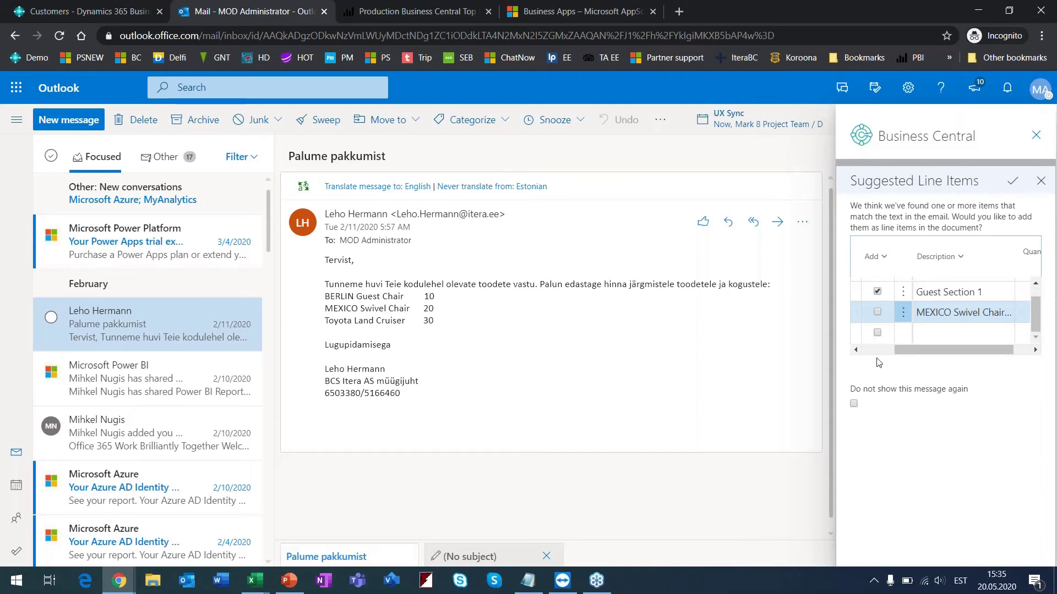
left_click(877, 291)
left_click(877, 312)
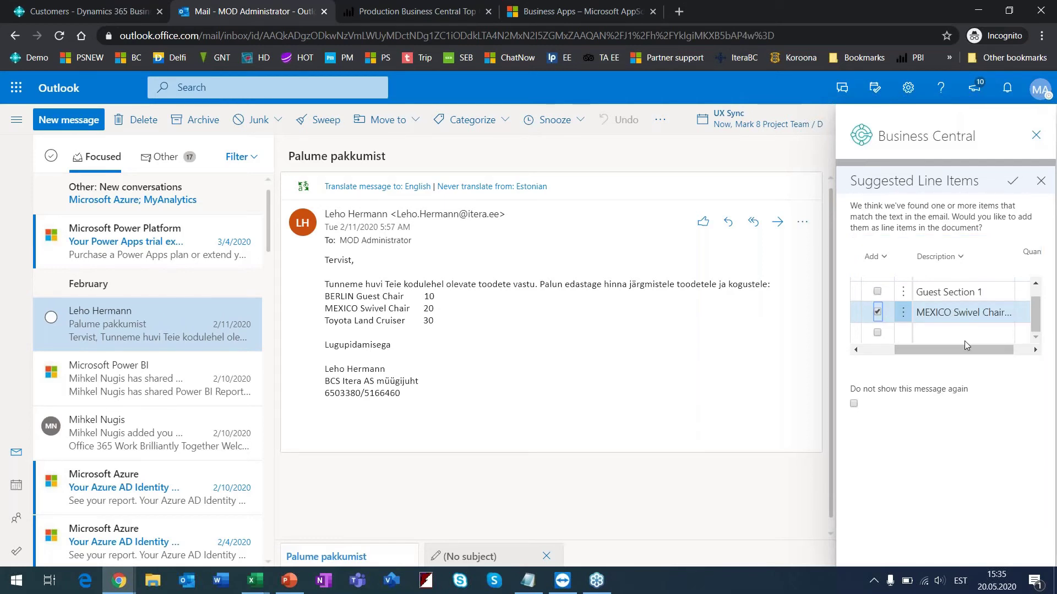
left_click(1011, 184)
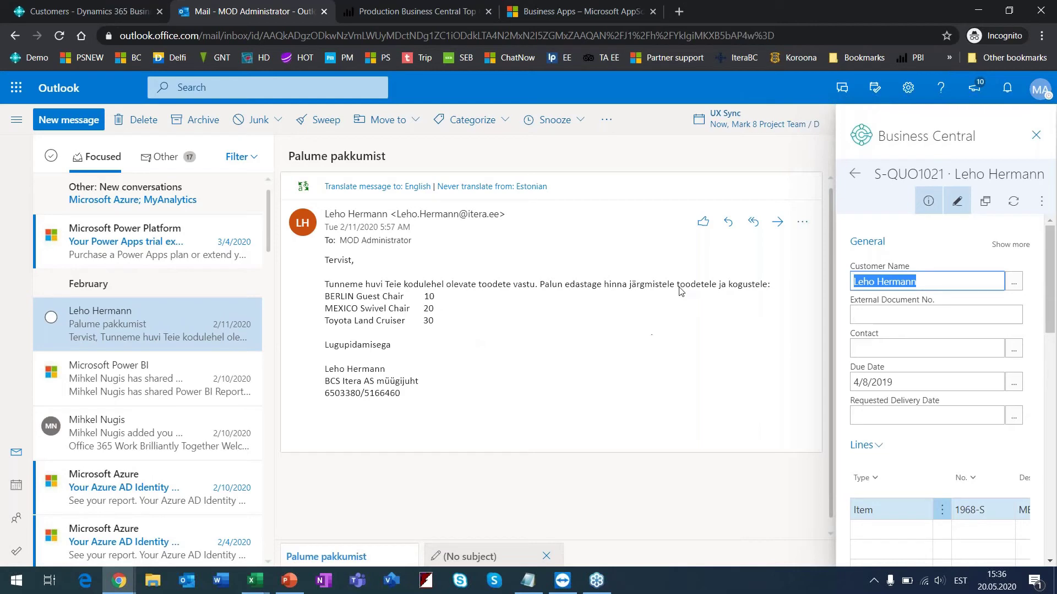
Review the new sales quote's line and totals in a widened pop-out window, then close that window
left_click(991, 205)
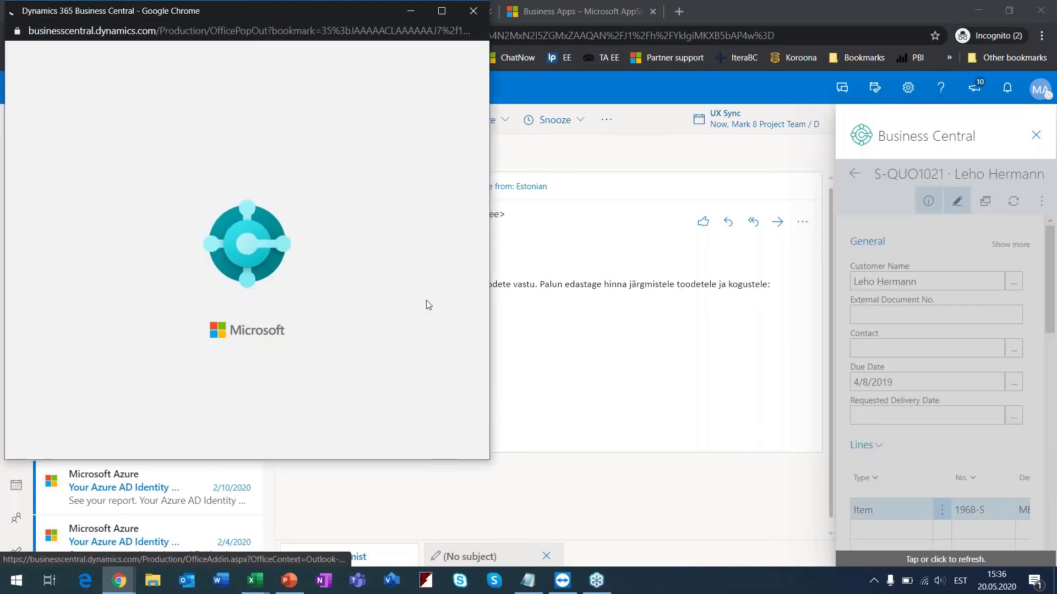
left_click_drag(492, 269, 847, 254)
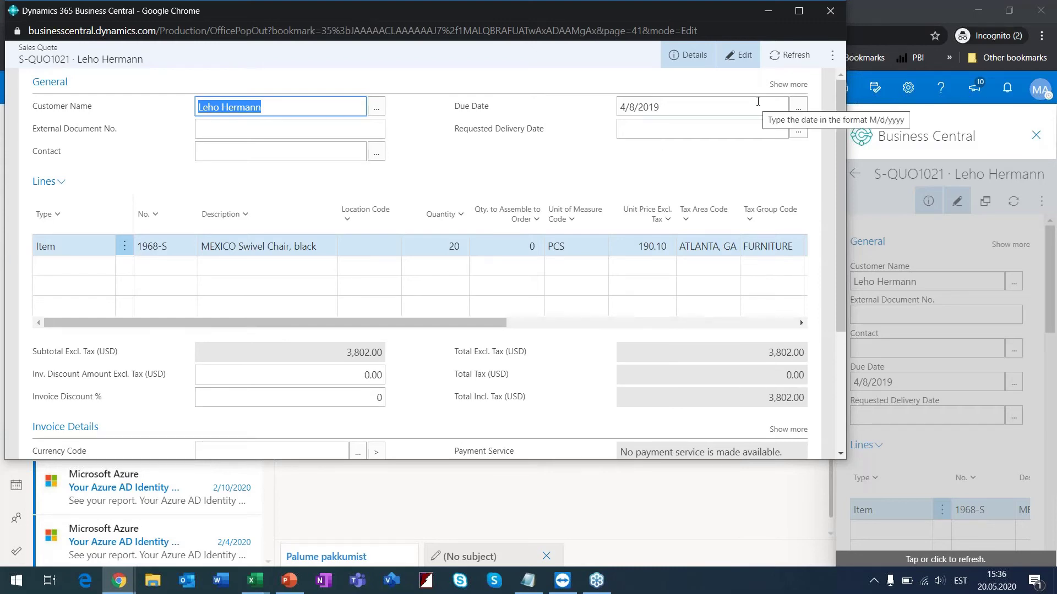
left_click(829, 11)
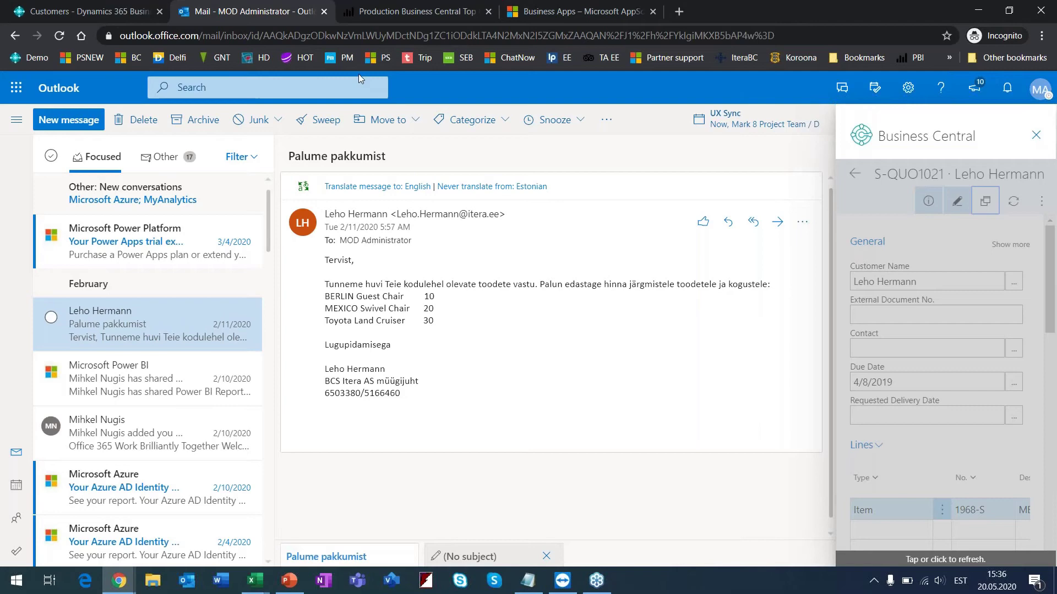
Switch to Business Central, return to the CRONUS USA, Inc. home page, and find and open Custom Report Layouts
left_click(108, 6)
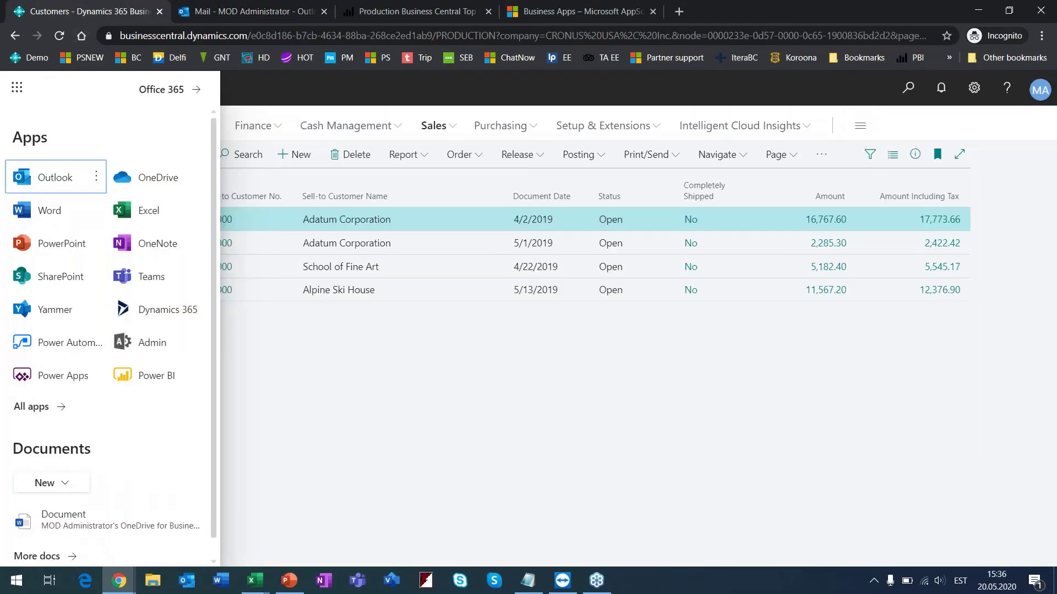
left_click(16, 88)
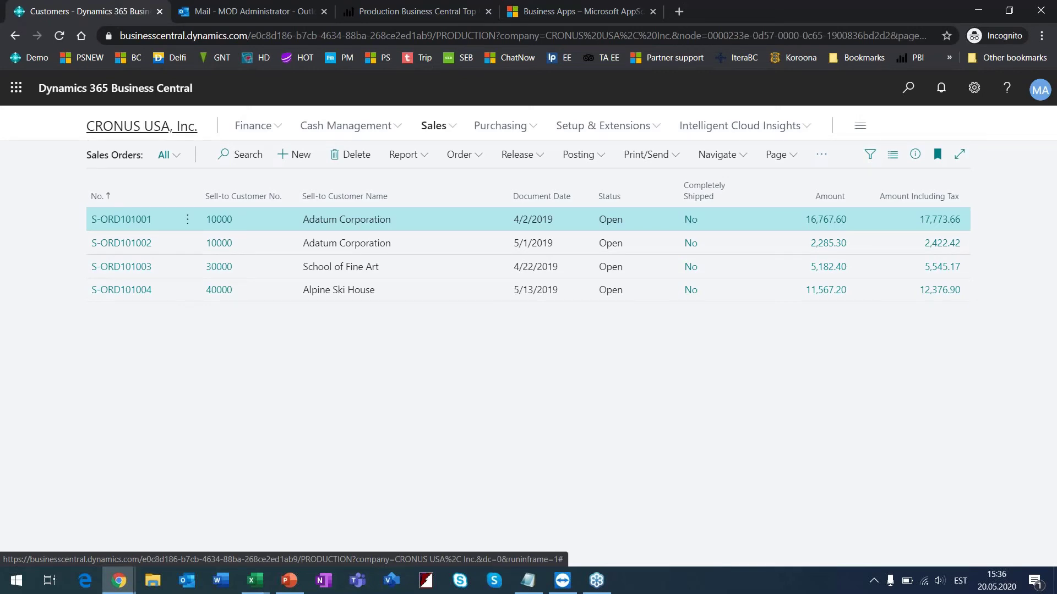
left_click(142, 126)
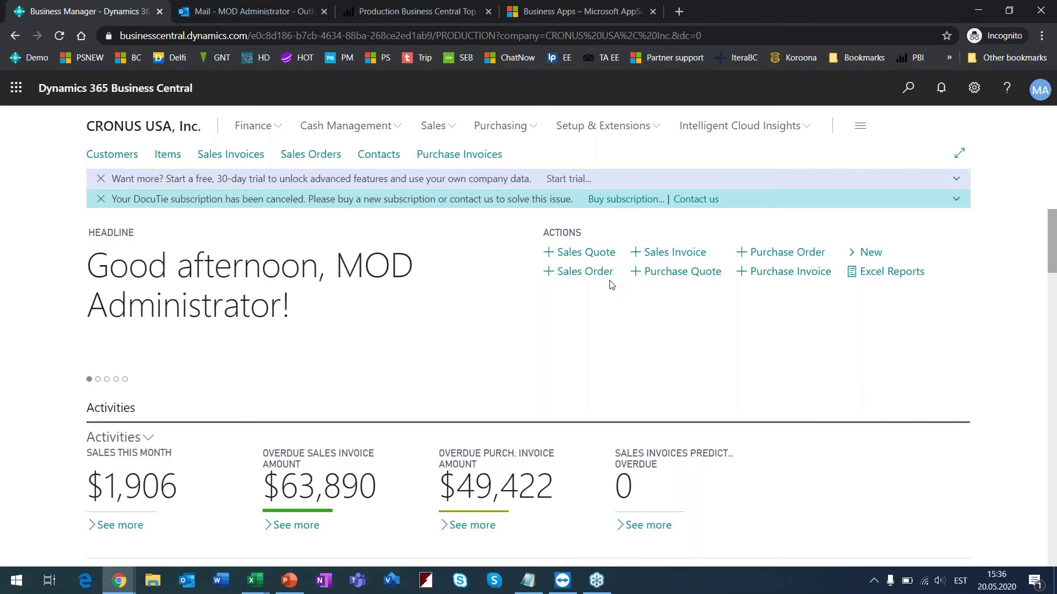
key("alt+q")
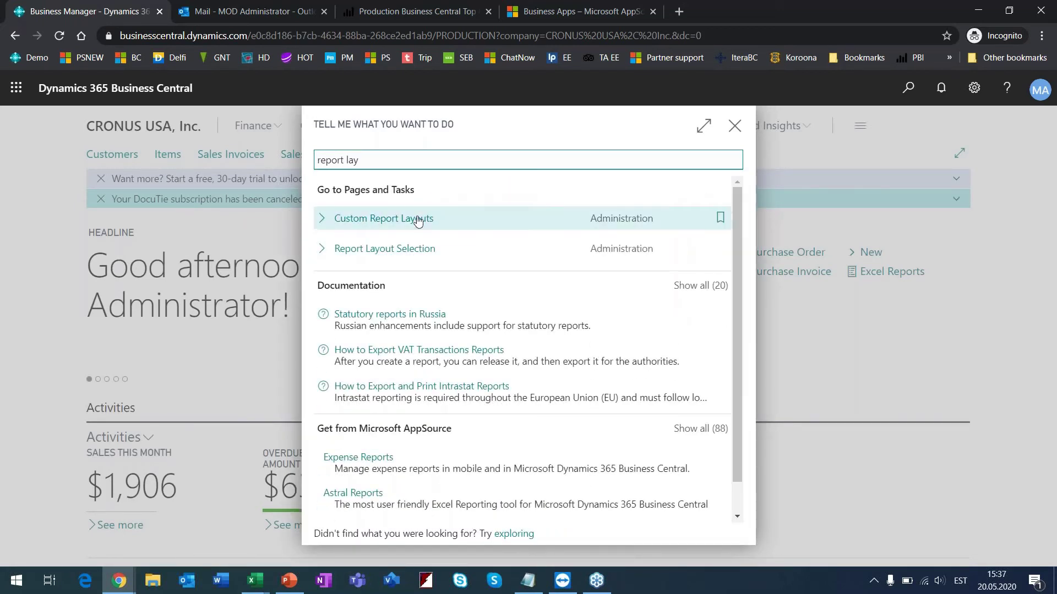
left_click(399, 221)
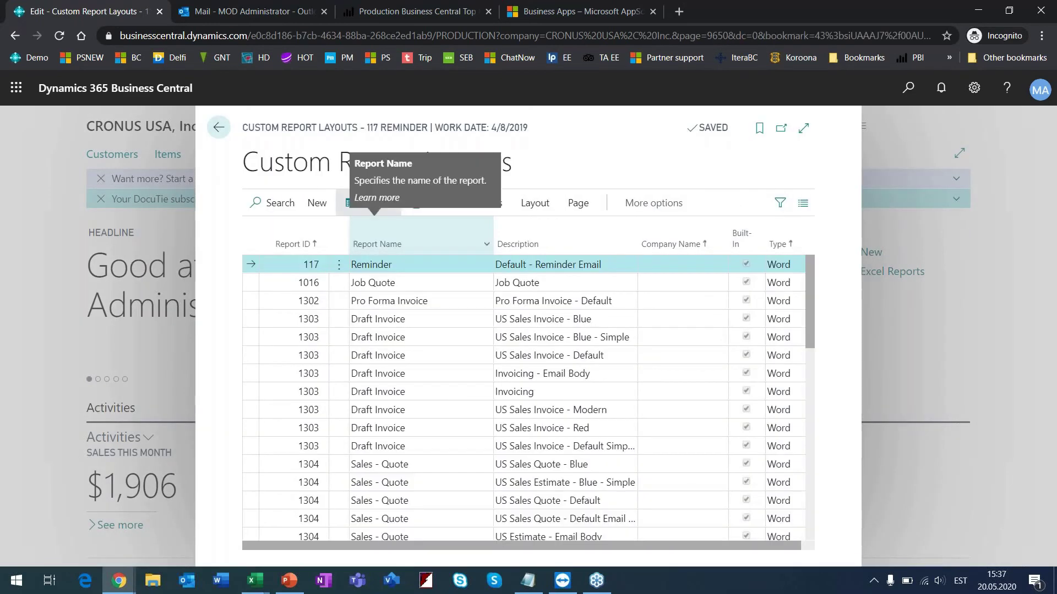
Search the report layouts for 1306 and preview the Sales - Invoice report with the US Sales Invoice - Blue layout
left_click(275, 203)
type("1306")
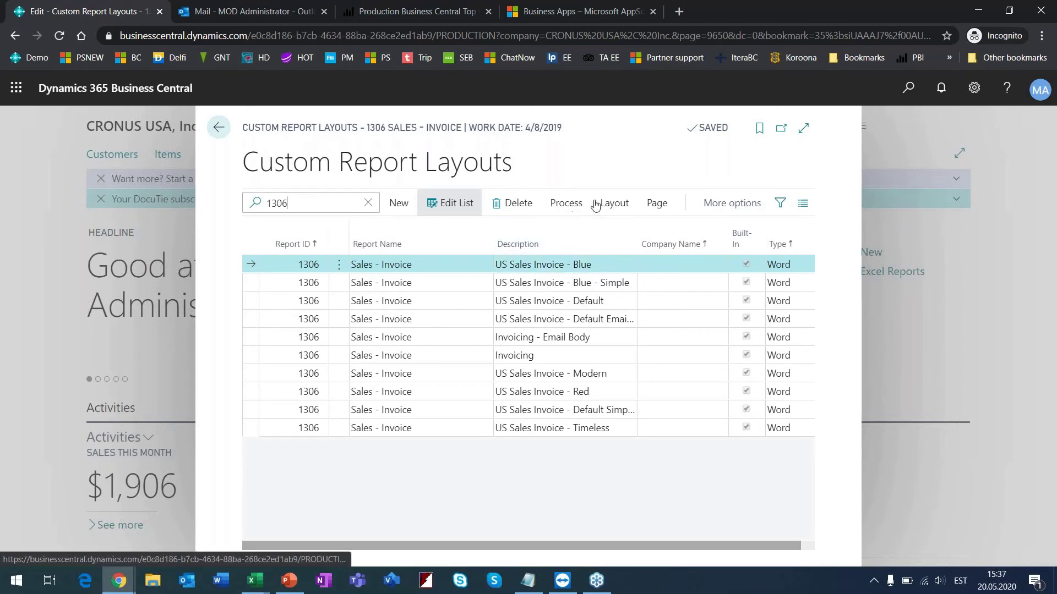
left_click(614, 204)
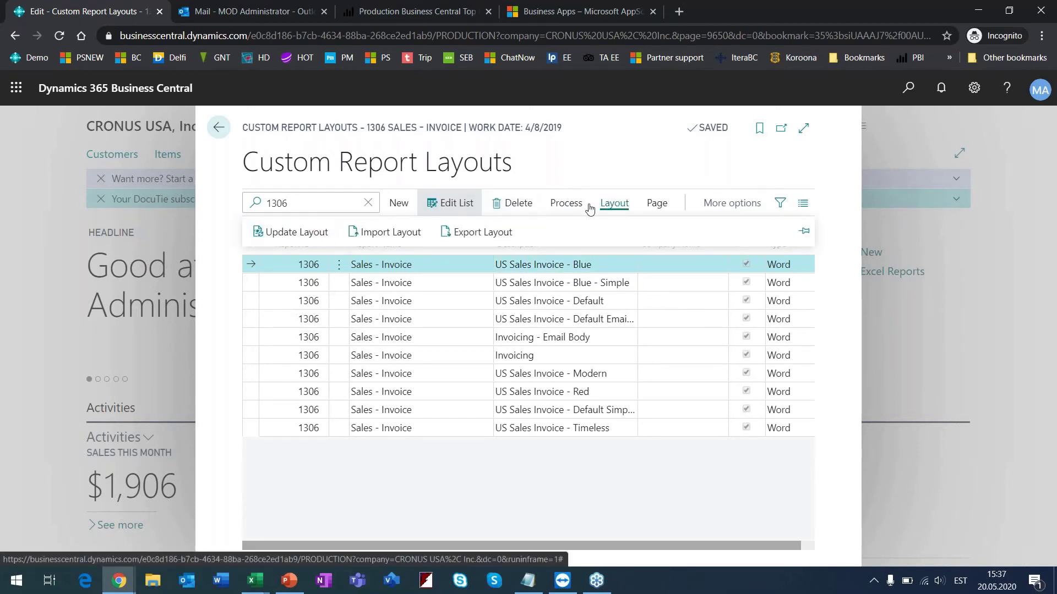
left_click(565, 203)
left_click(299, 234)
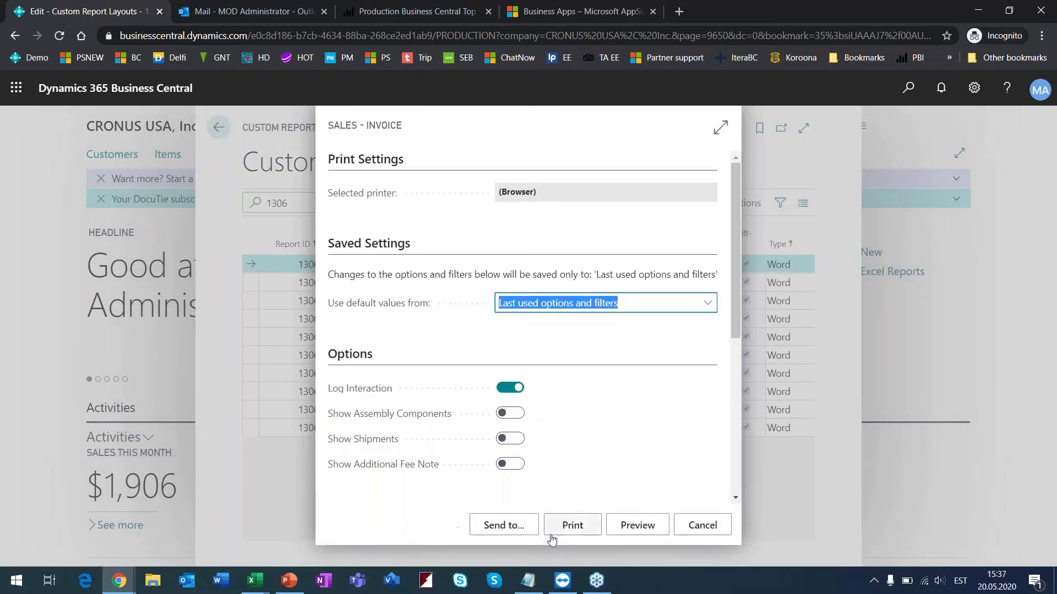
left_click(653, 520)
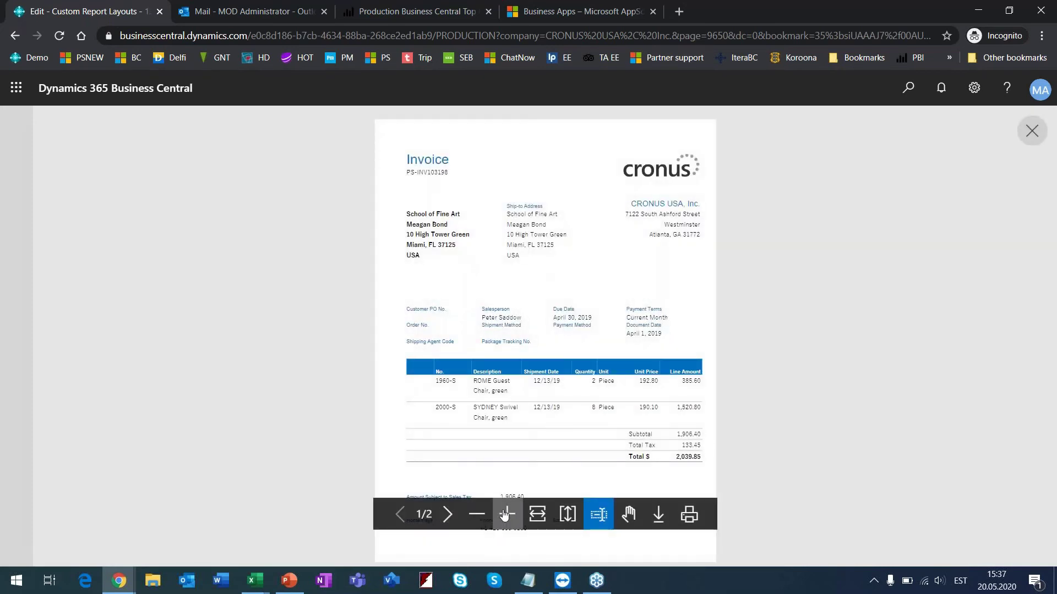
Fit the invoice preview to the page width and examine its header, address details, item lines and totals
left_click(537, 514)
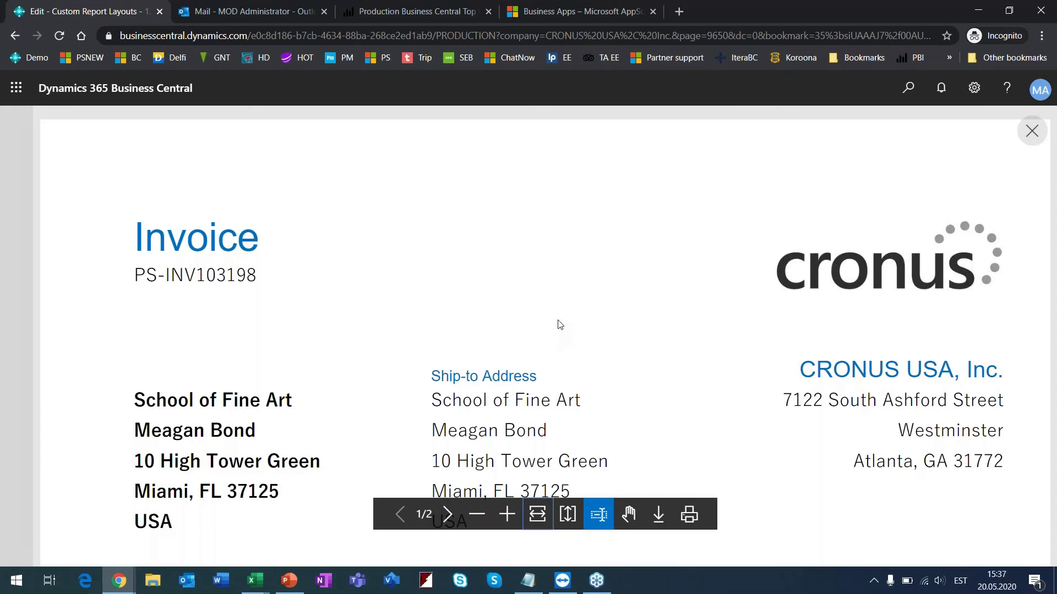
scroll(560, 325, "down", 3)
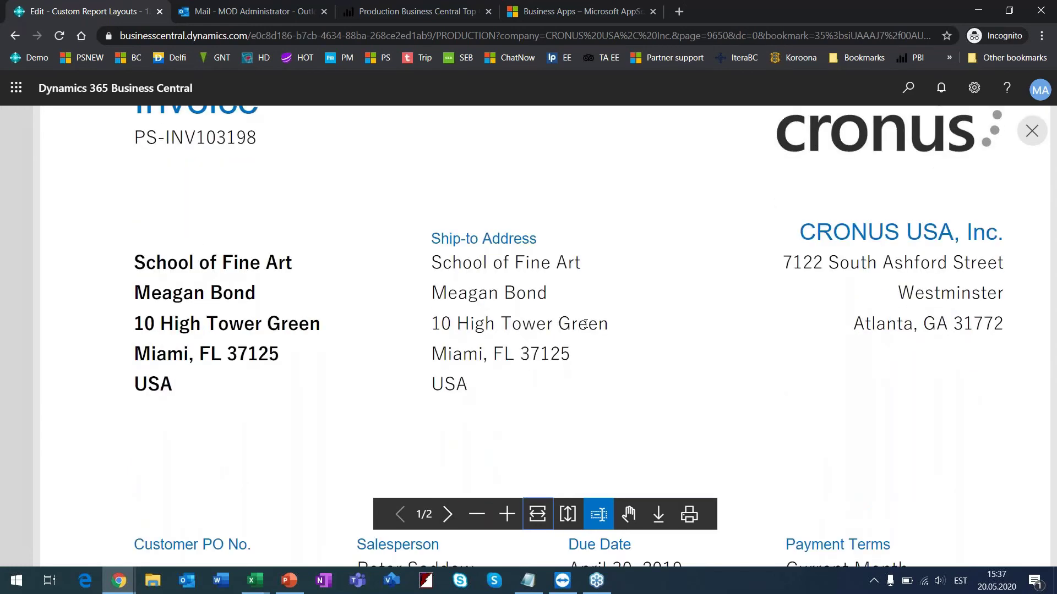
scroll(584, 325, "down", 9)
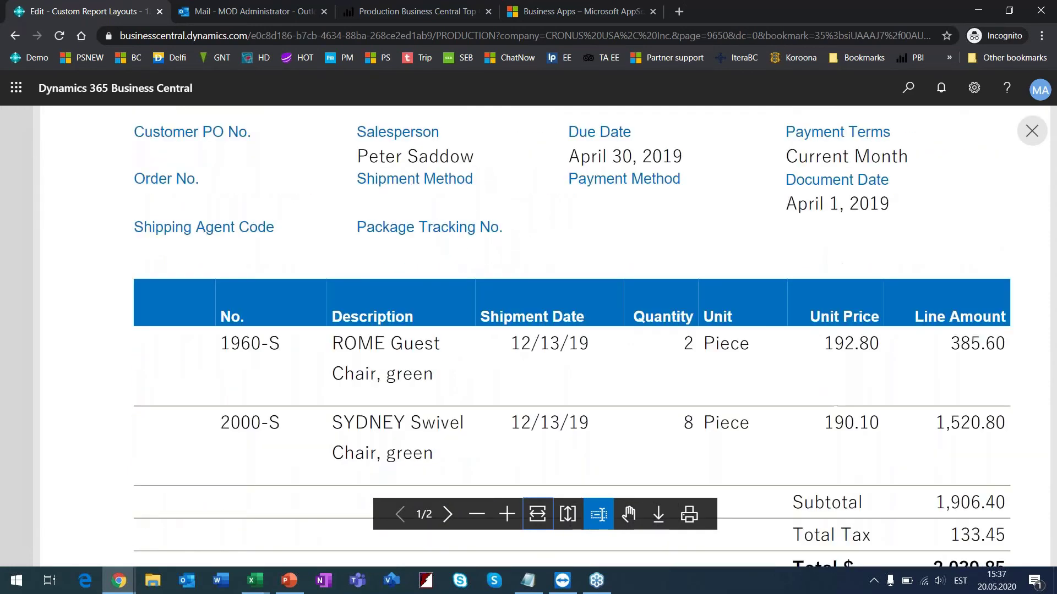
scroll(586, 320, "up", 12)
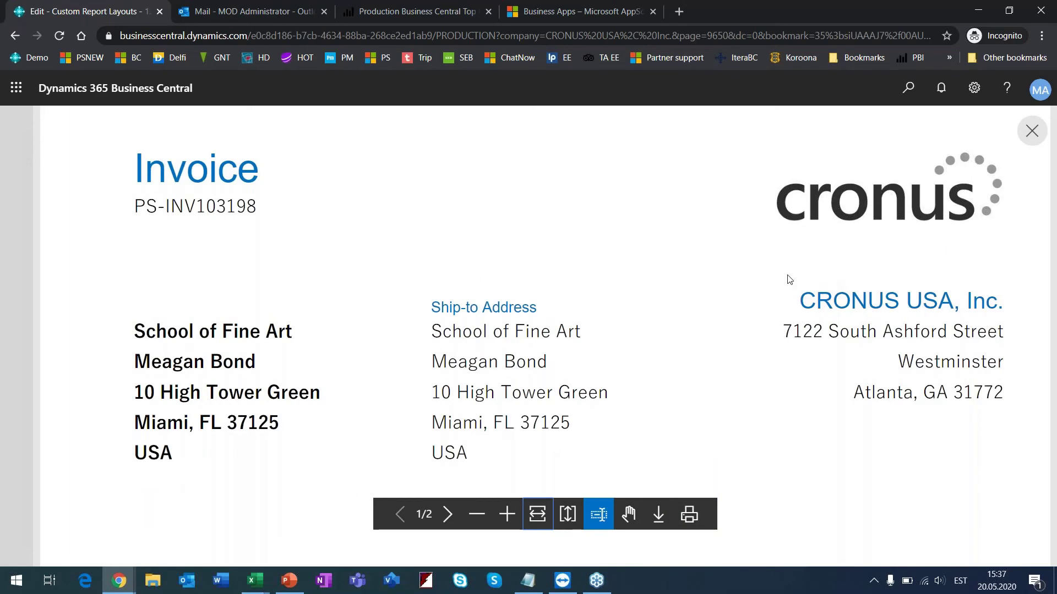
scroll(785, 278, "down", 10)
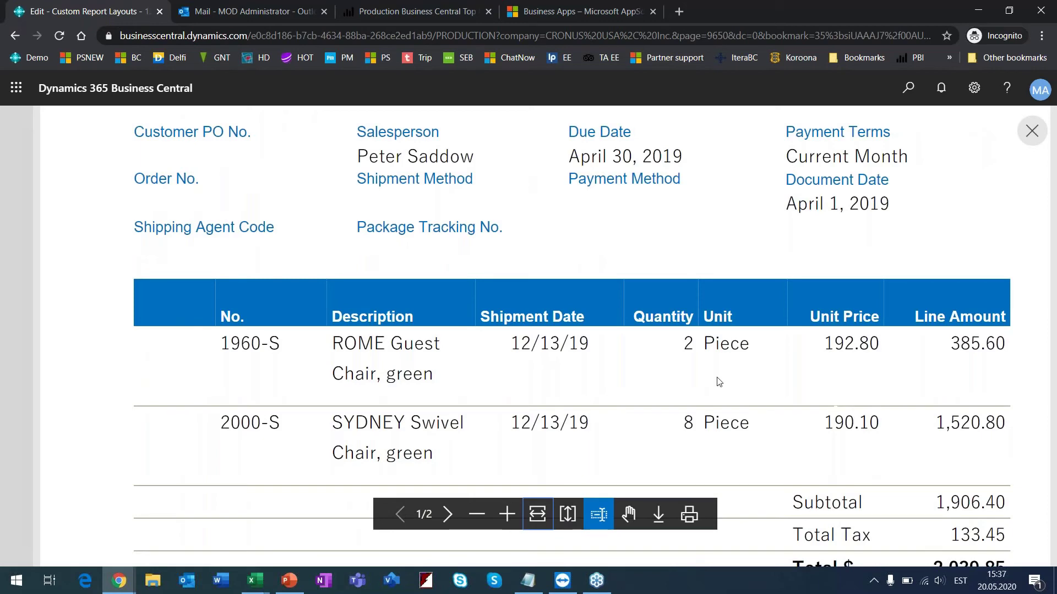
Leave the invoice preview, export the US Sales Invoice - Blue layout, and open the downloaded file in Word with editing enabled
scroll(737, 254, "up", 10)
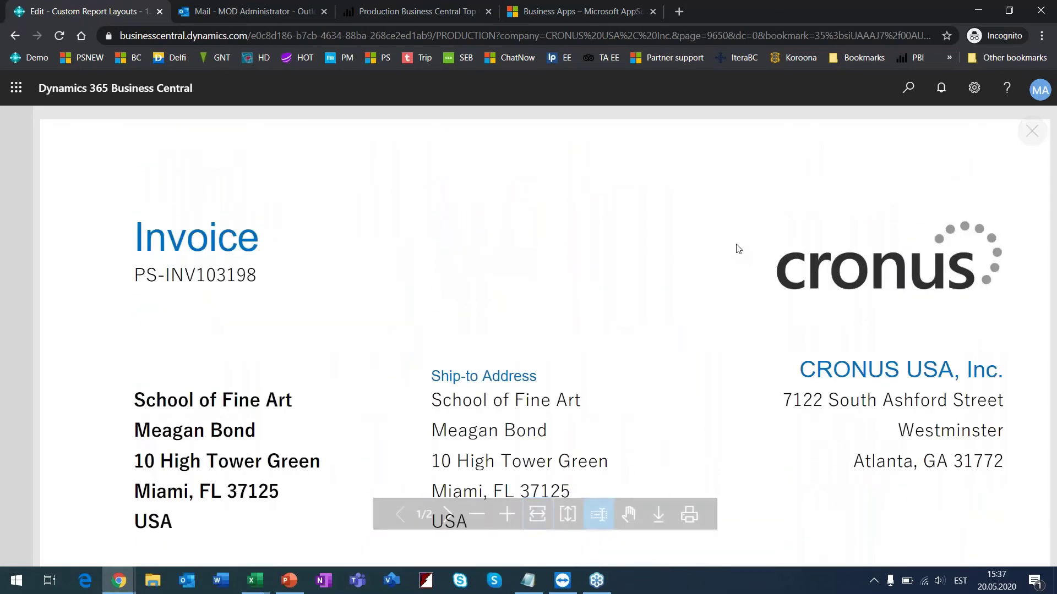
left_click(15, 35)
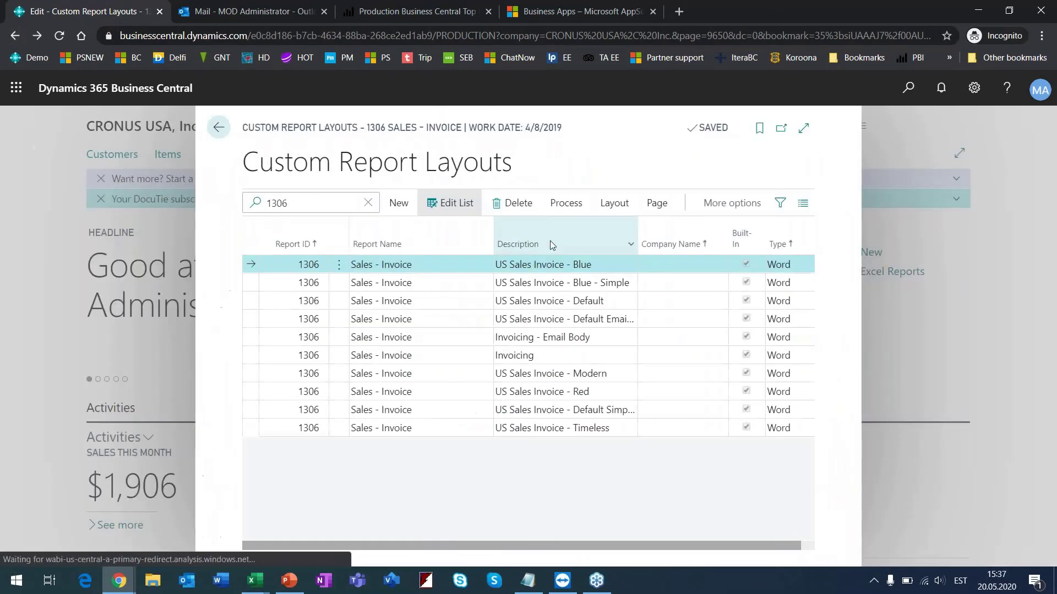
left_click(612, 205)
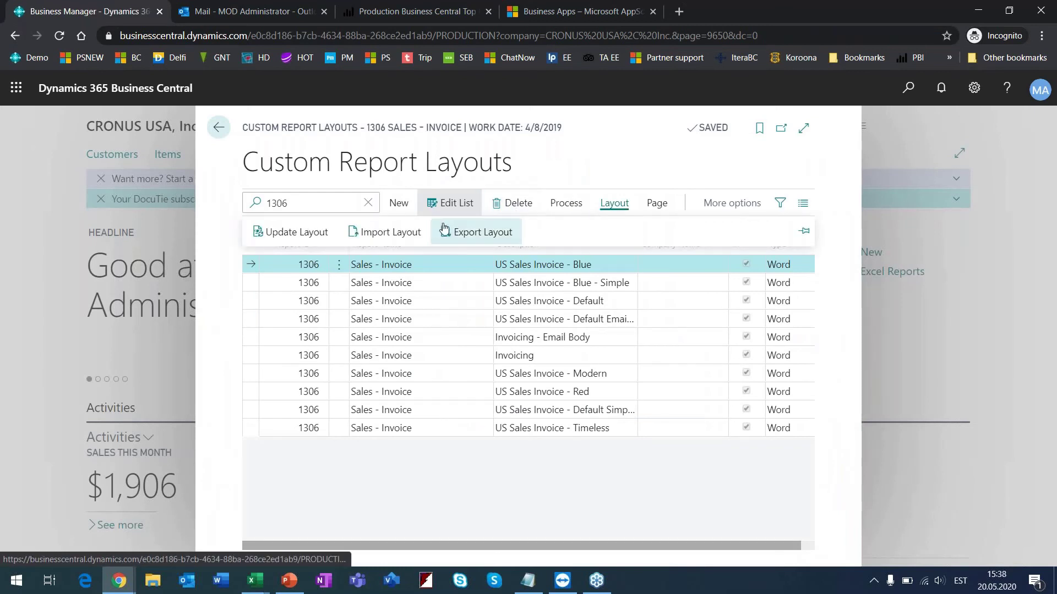
left_click(474, 231)
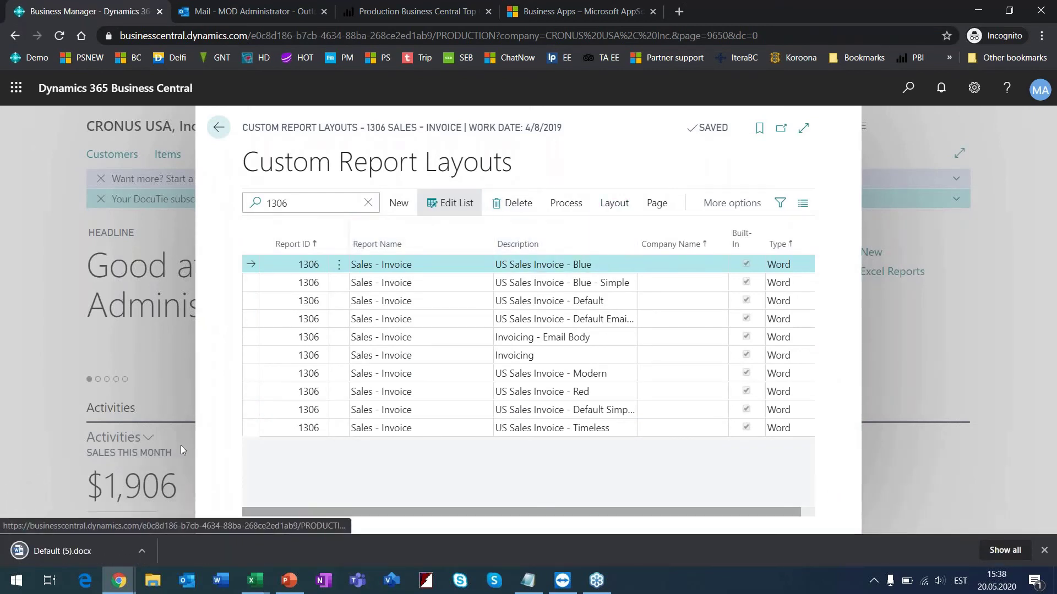
left_click(56, 551)
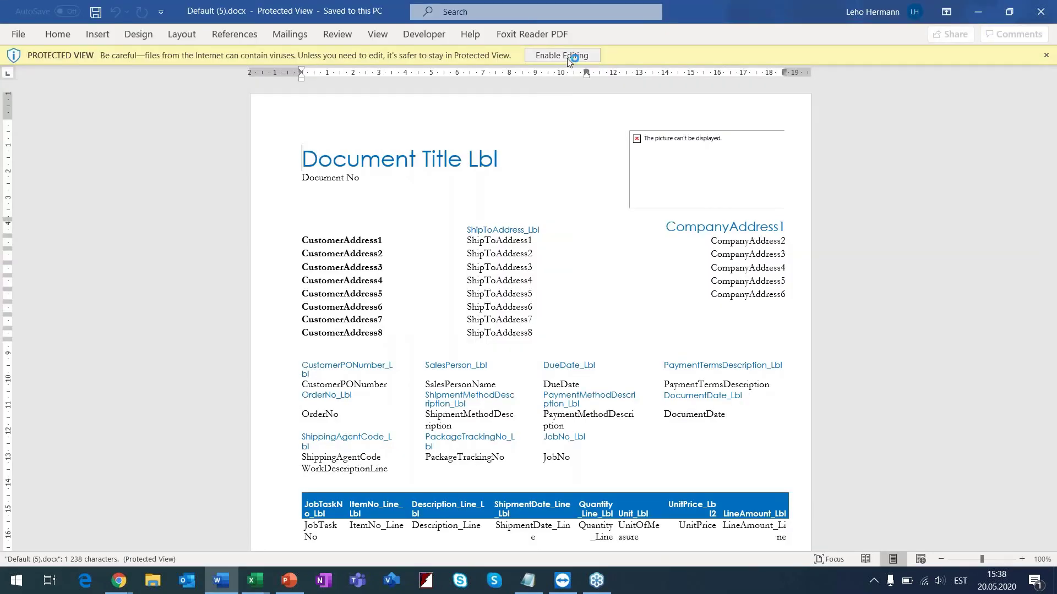
left_click(562, 55)
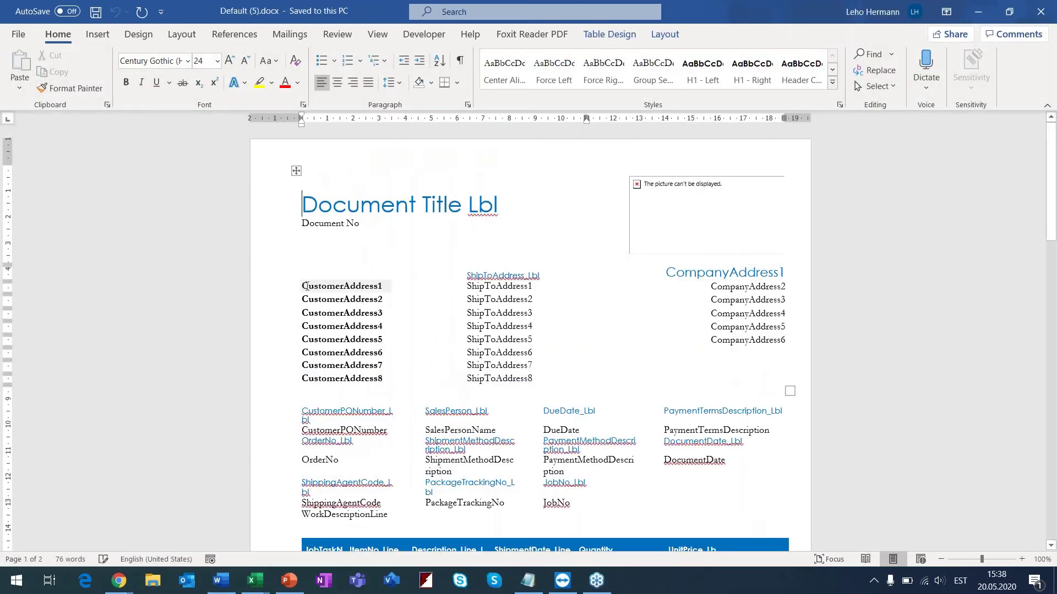
Colour the CustomerAddress1 field red and add the text "My message here: Come and buy!" below CompanyAddress6
left_click_drag(305, 284, 383, 285)
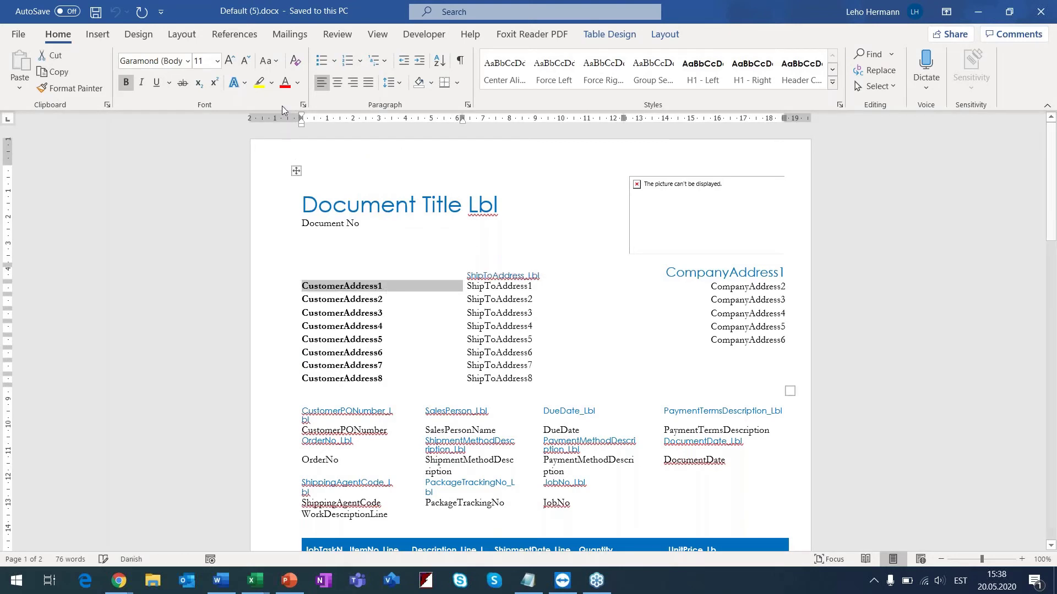
left_click(285, 82)
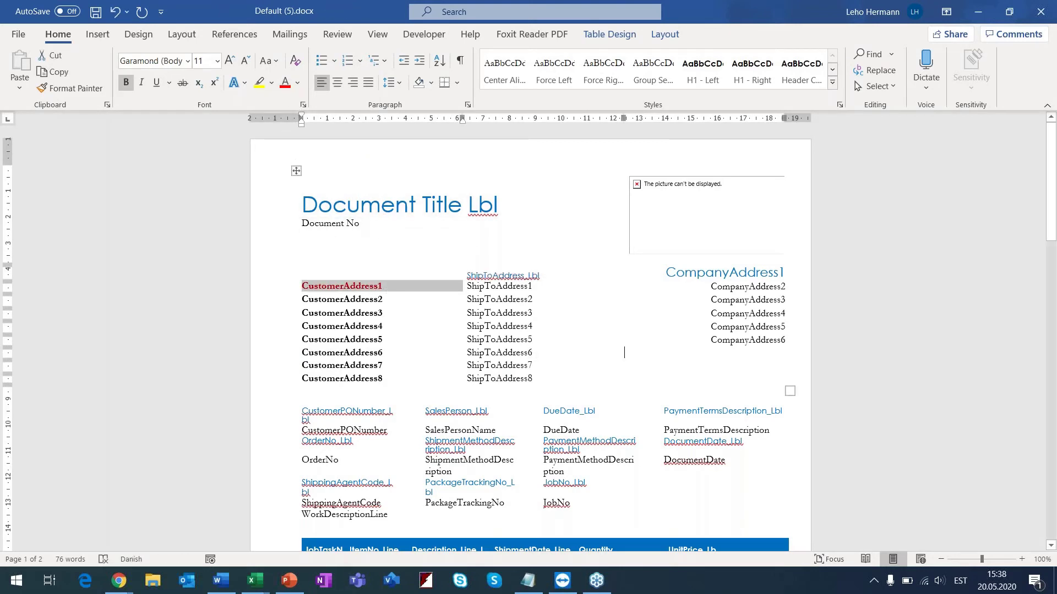
left_click(625, 352)
type("My message here: Come and buy!")
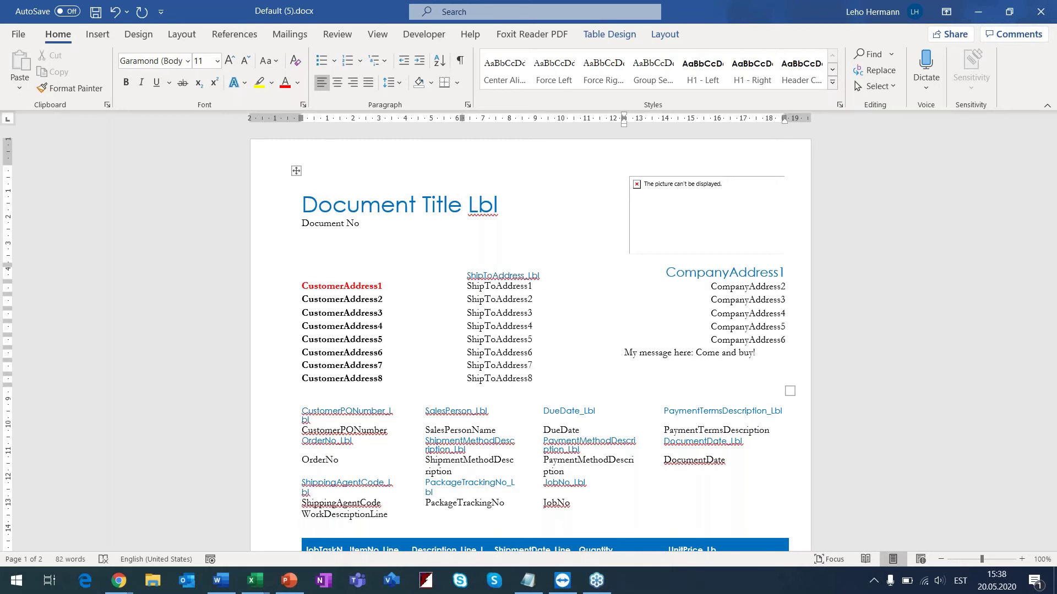
Highlight the added message line in yellow
key("shift+Home")
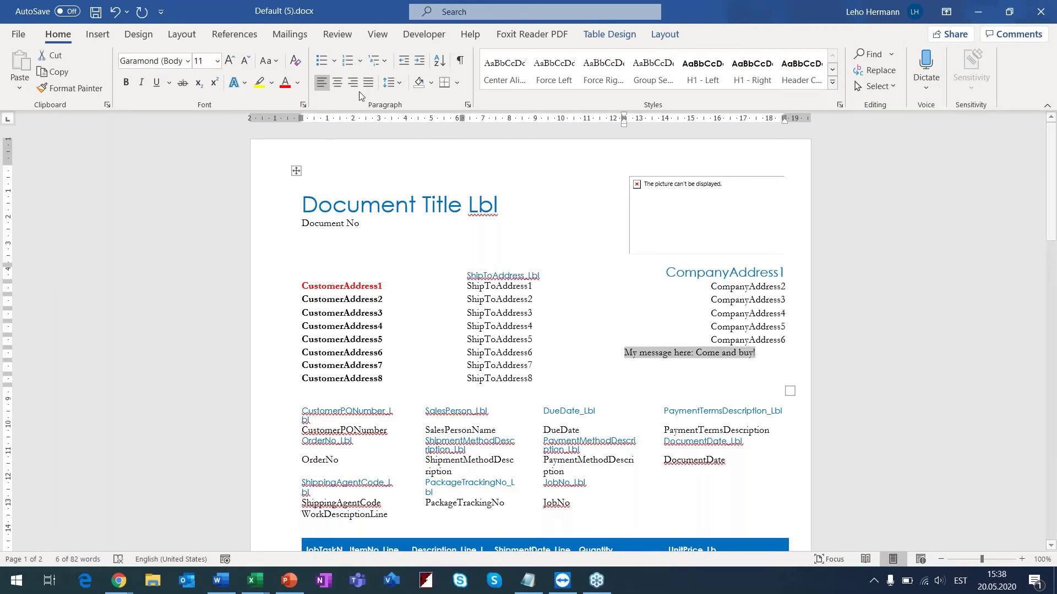
left_click(259, 86)
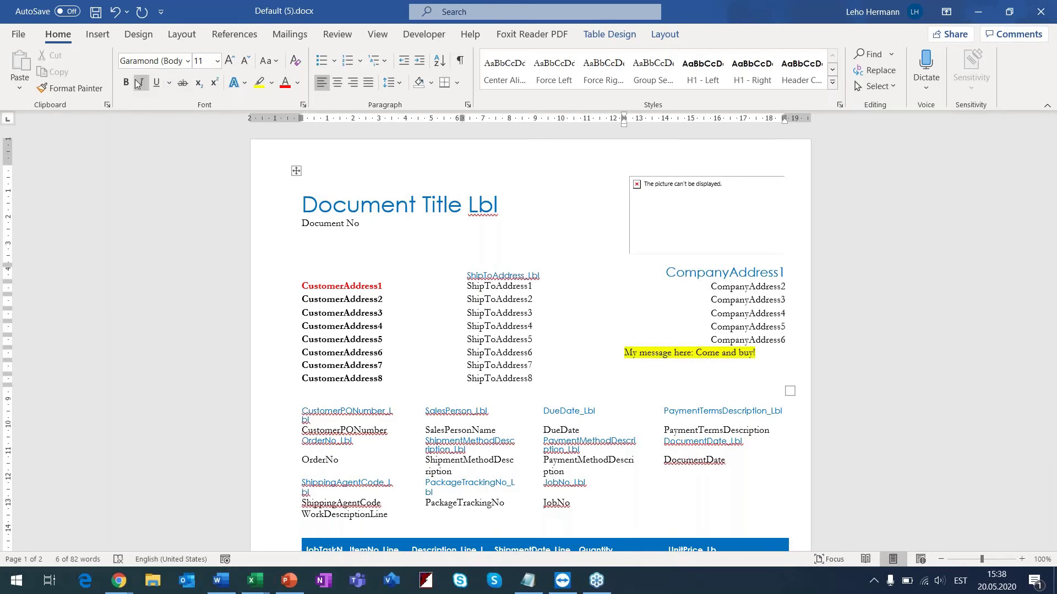
key("Left")
Delete the JobTaskNo column from the invoice lines table and widen the Description_Line column
scroll(531, 330, "down", 3)
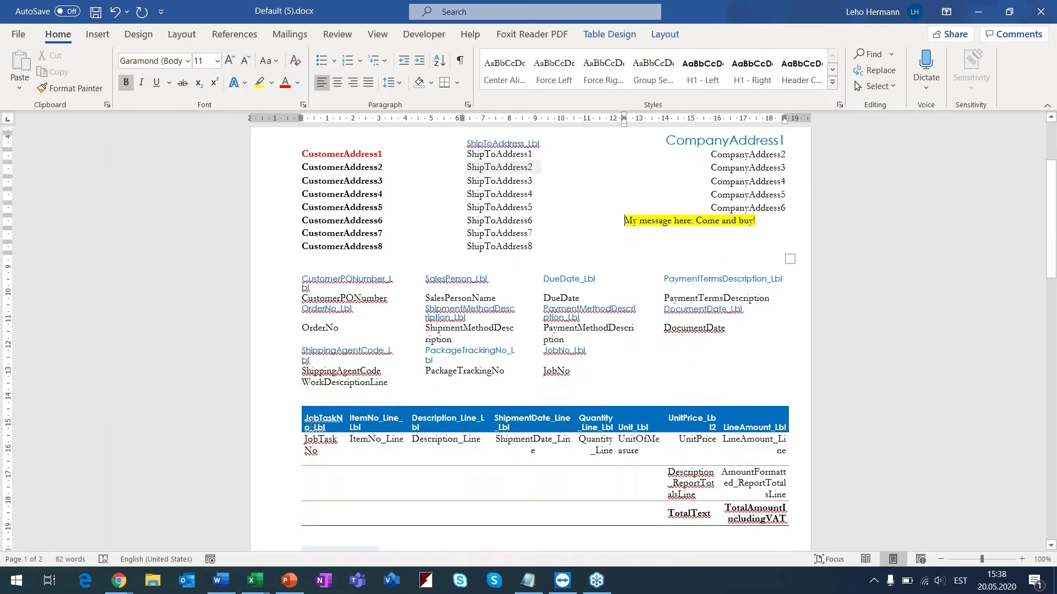
scroll(308, 431, "up", 4, "ctrl")
scroll(308, 431, "down", 4)
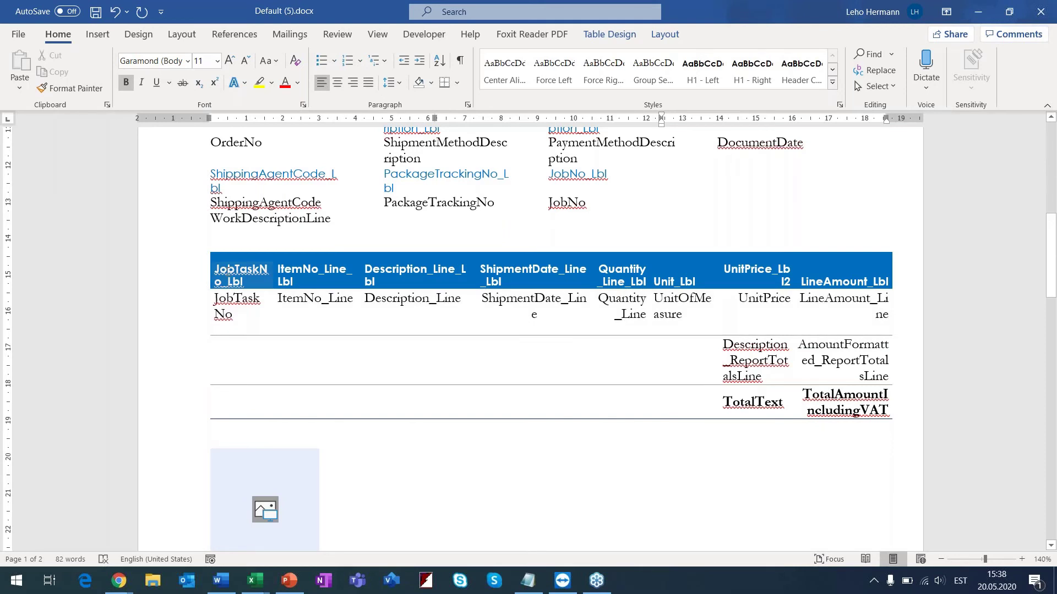
left_click(226, 251)
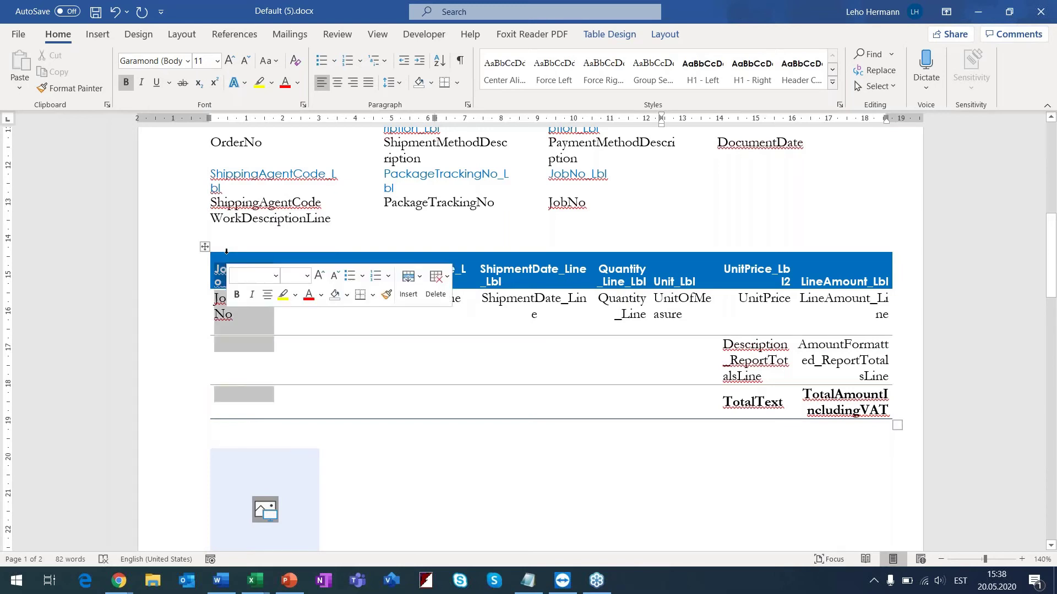
right_click(227, 253)
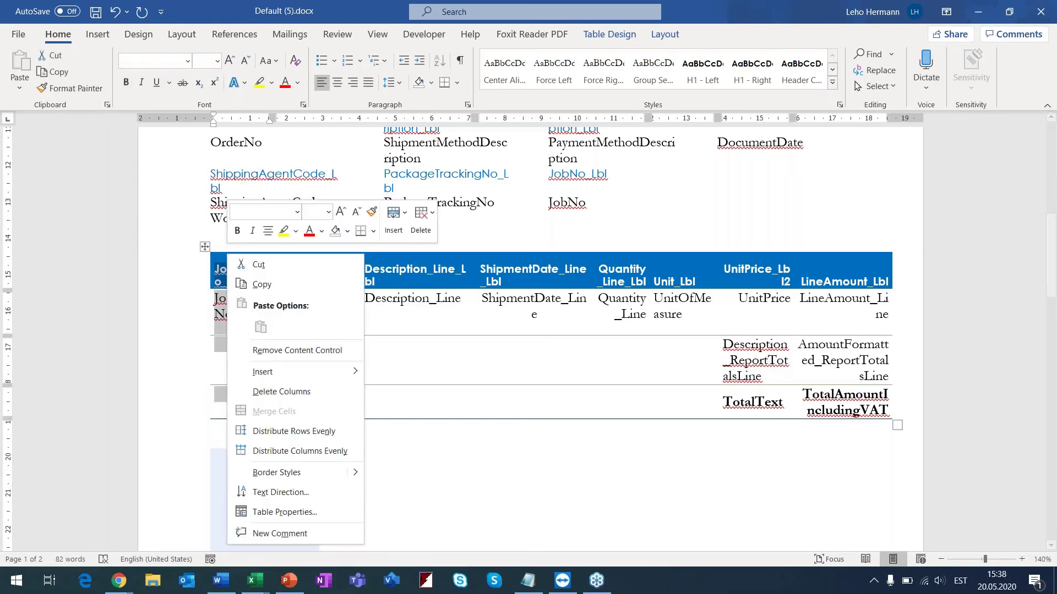
left_click(291, 392)
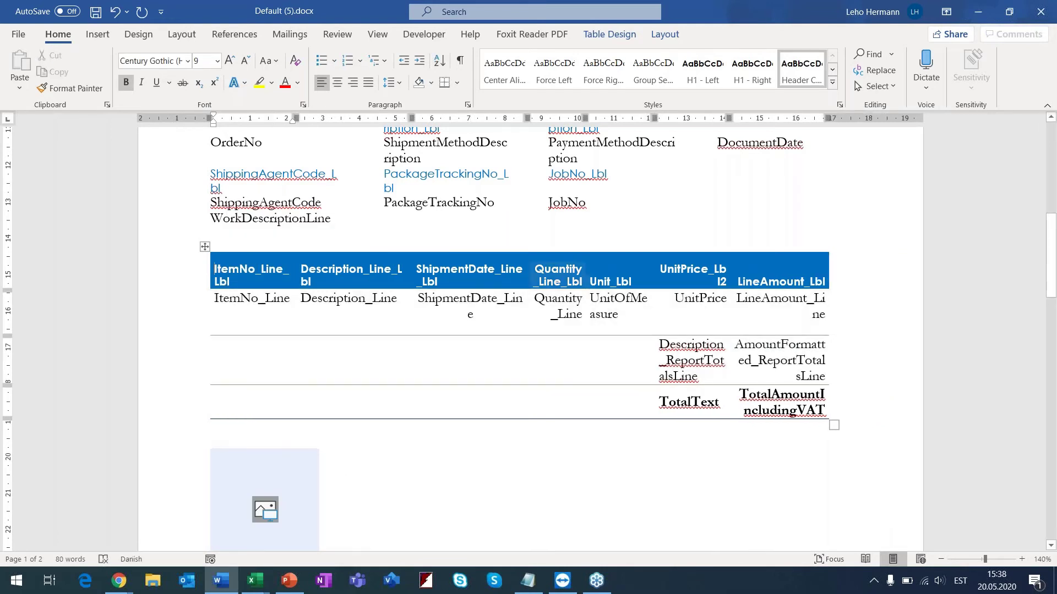
left_click_drag(411, 117, 465, 116)
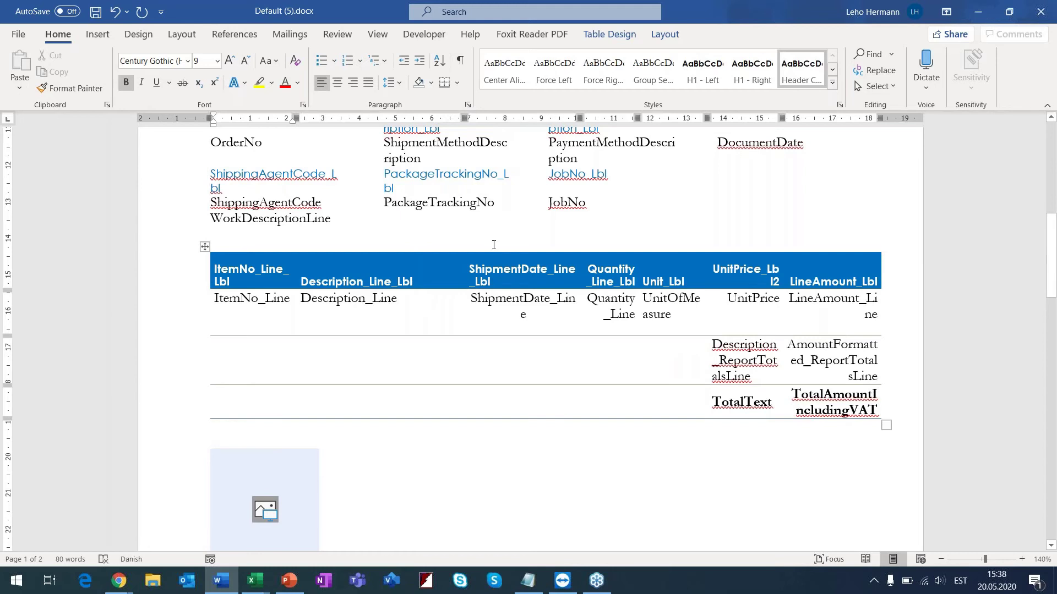
Save the layout to the Desktop as Default mod.docx, replacing the existing file, and close Word
key("F12")
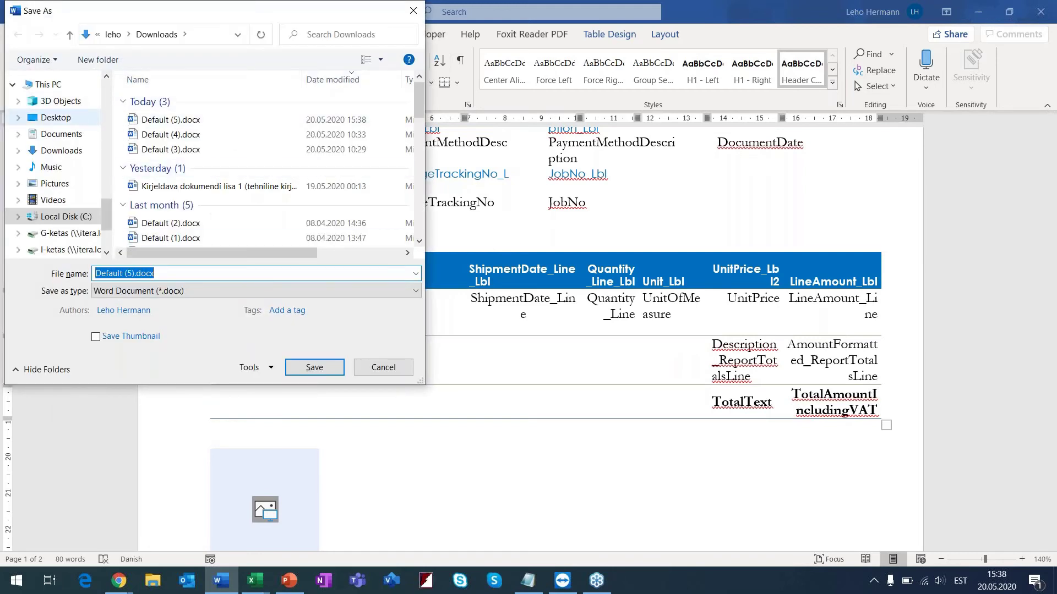
left_click(69, 121)
left_click(177, 132)
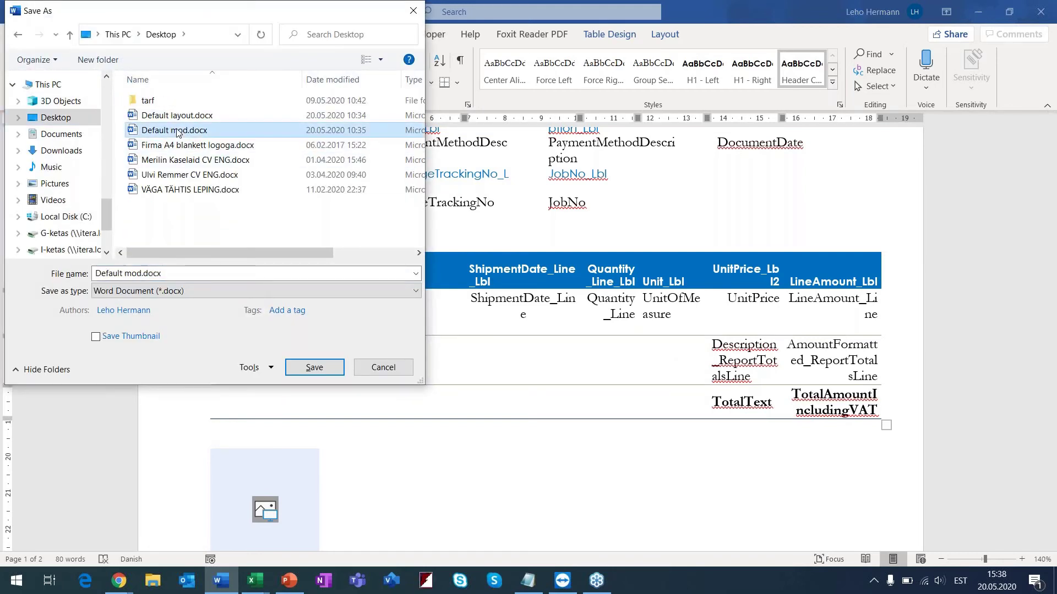
left_click(315, 364)
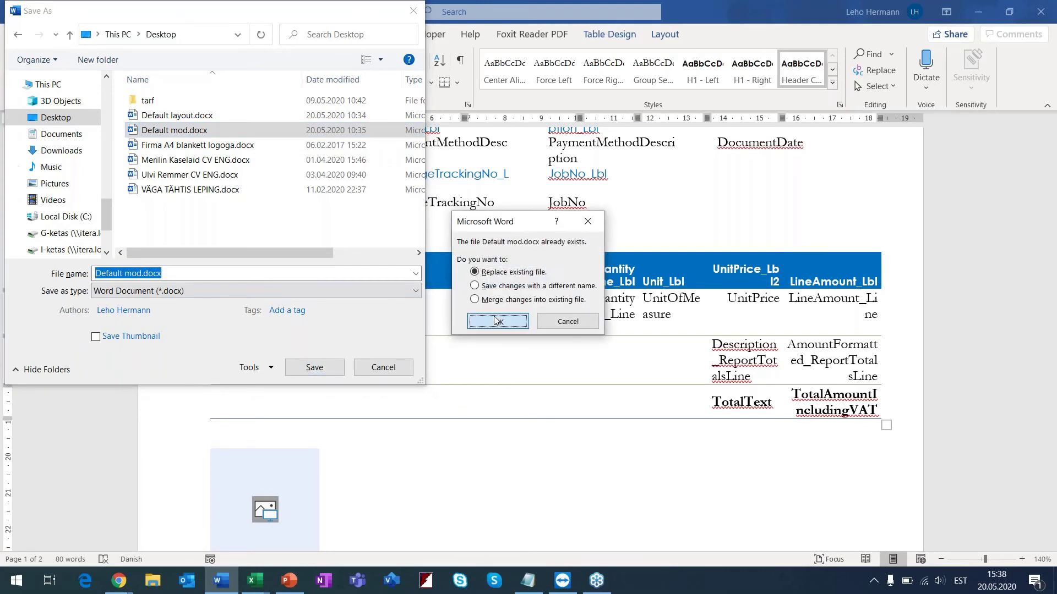
left_click(497, 320)
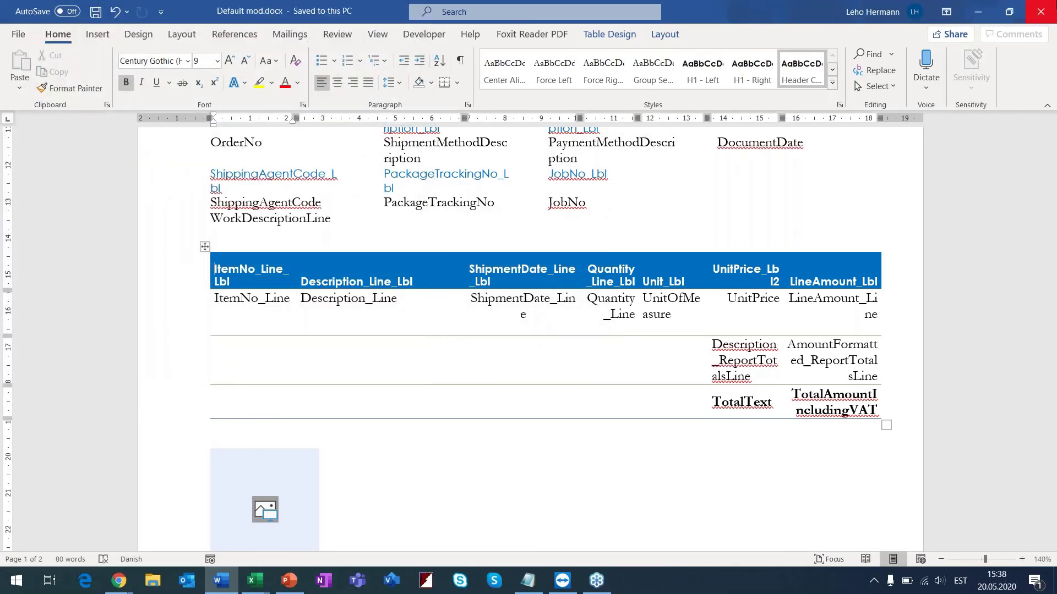
key("alt+F4")
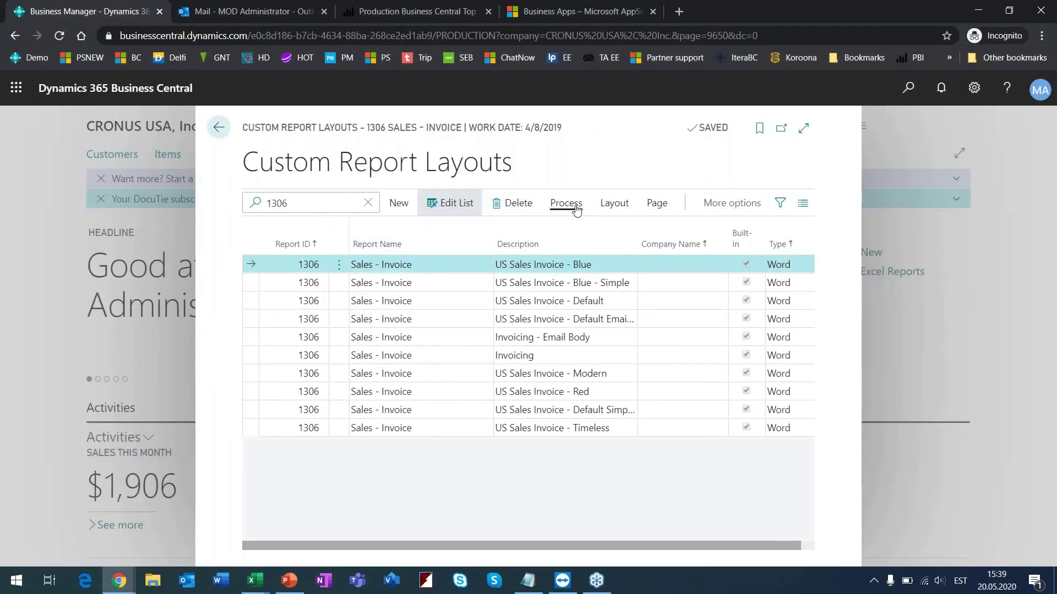
Import Default mod.docx for the US Sales Invoice - Blue layout in Business Central, agreeing to create an editable copy
left_click(614, 203)
left_click(408, 231)
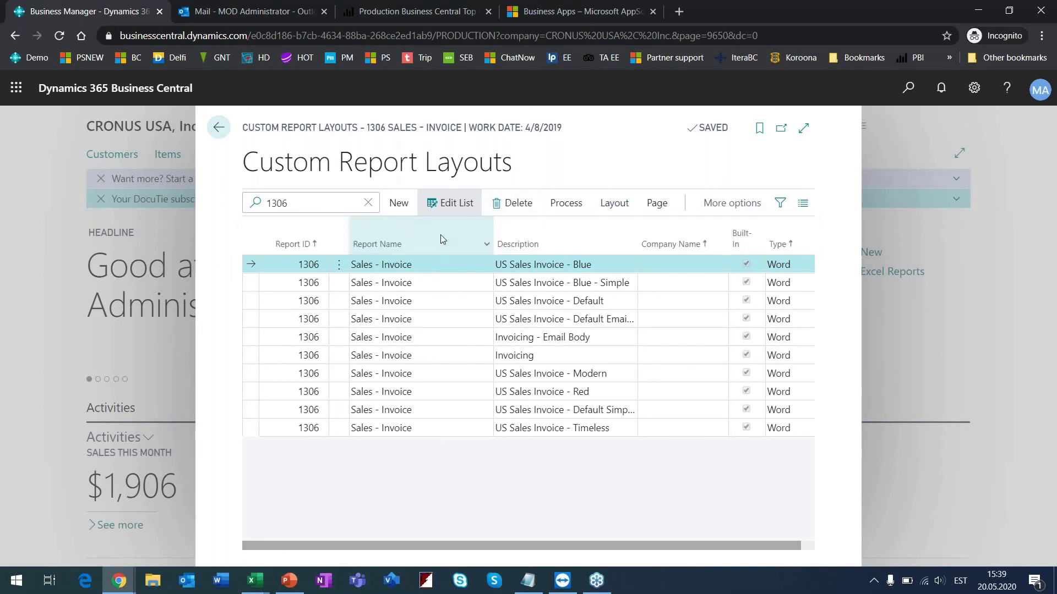
left_click(617, 390)
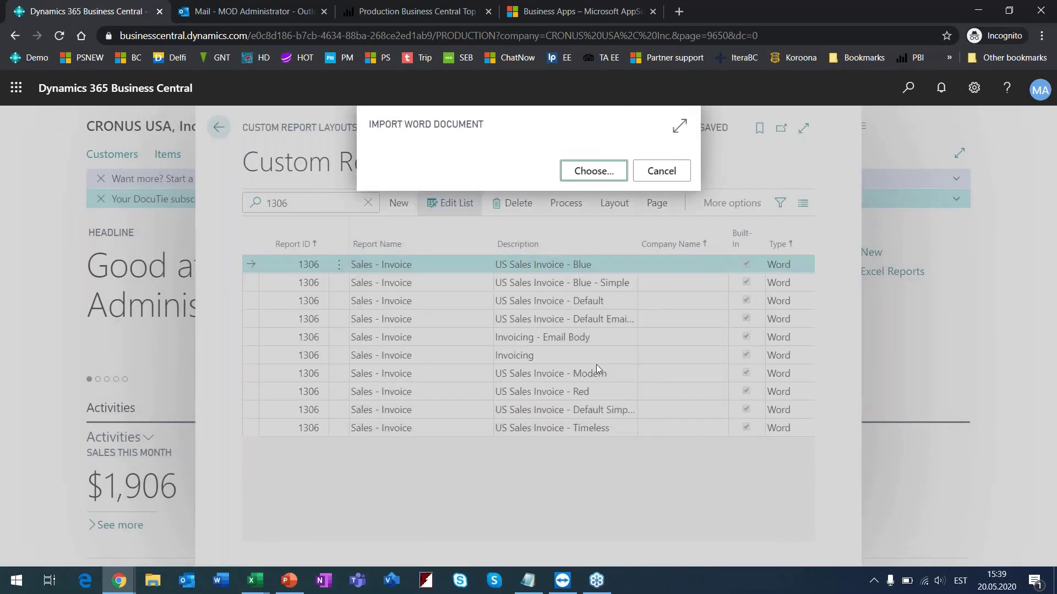
left_click(593, 169)
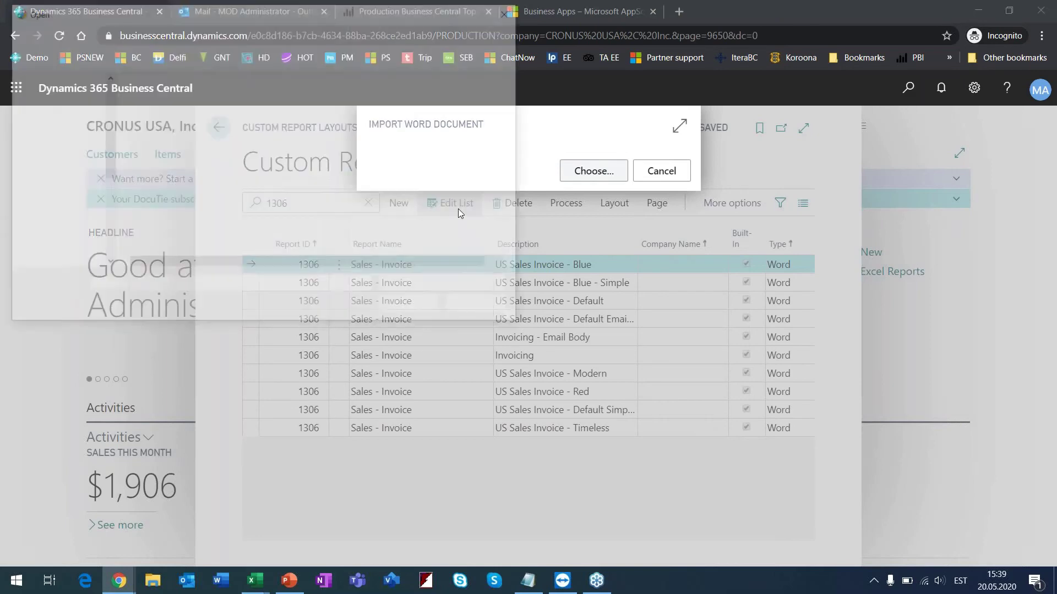
double_click(184, 136)
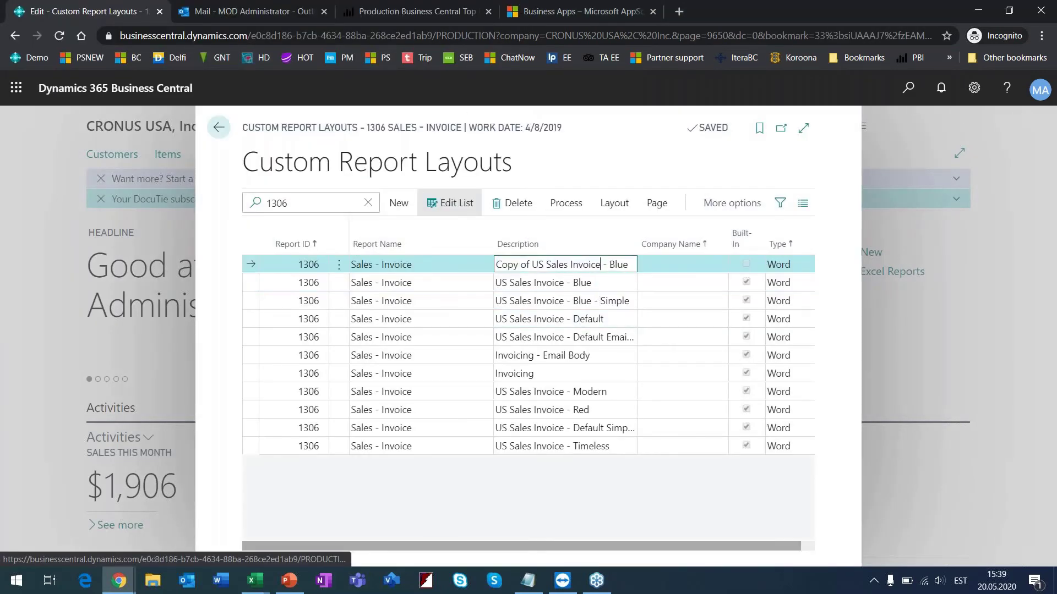
Preview the Sales - Invoice report with the Copy of US Sales Invoice - Blue layout
left_click(607, 209)
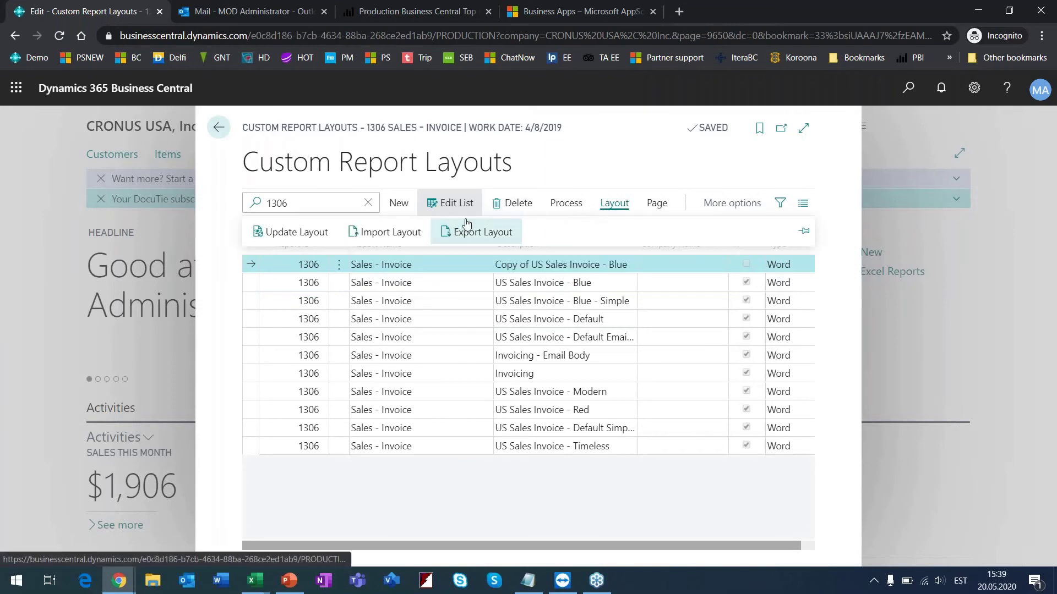
left_click(566, 203)
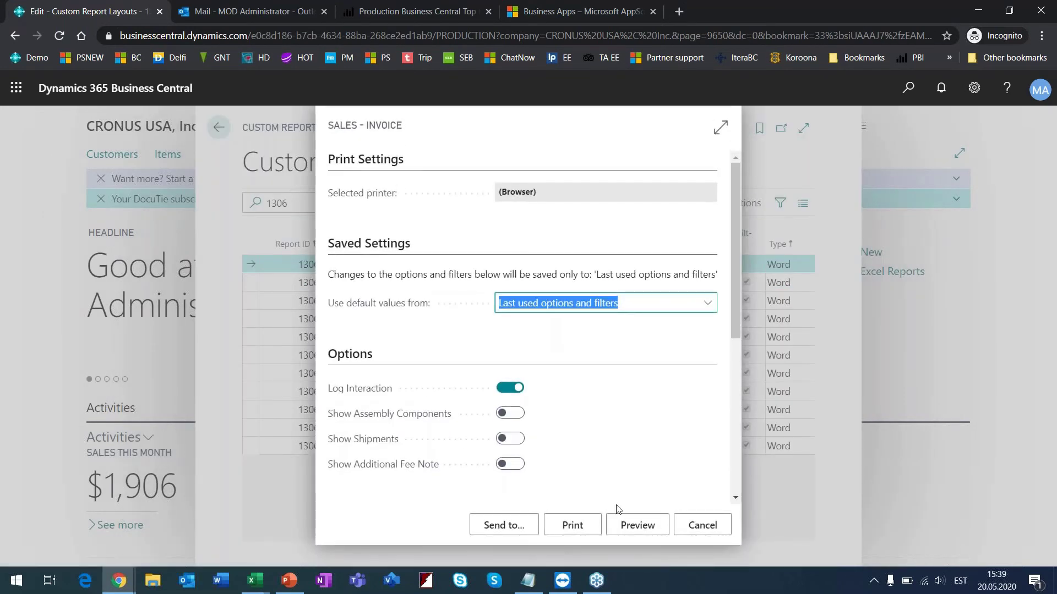
left_click(622, 523)
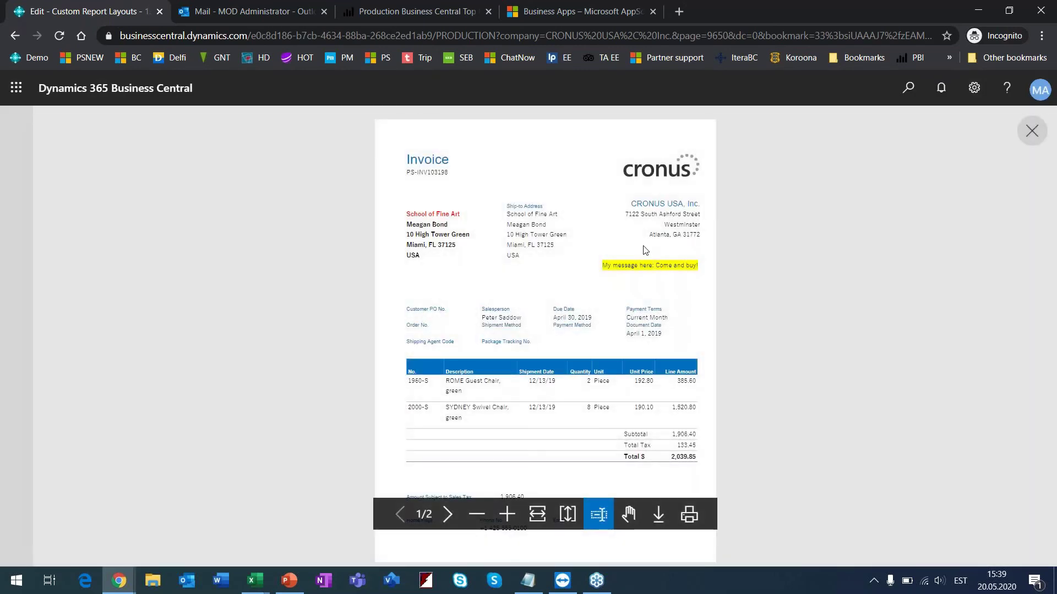
Fit the preview to the page width, check the customer name colour, message and lines table, and return to the layouts list
key("ctrl+plus")
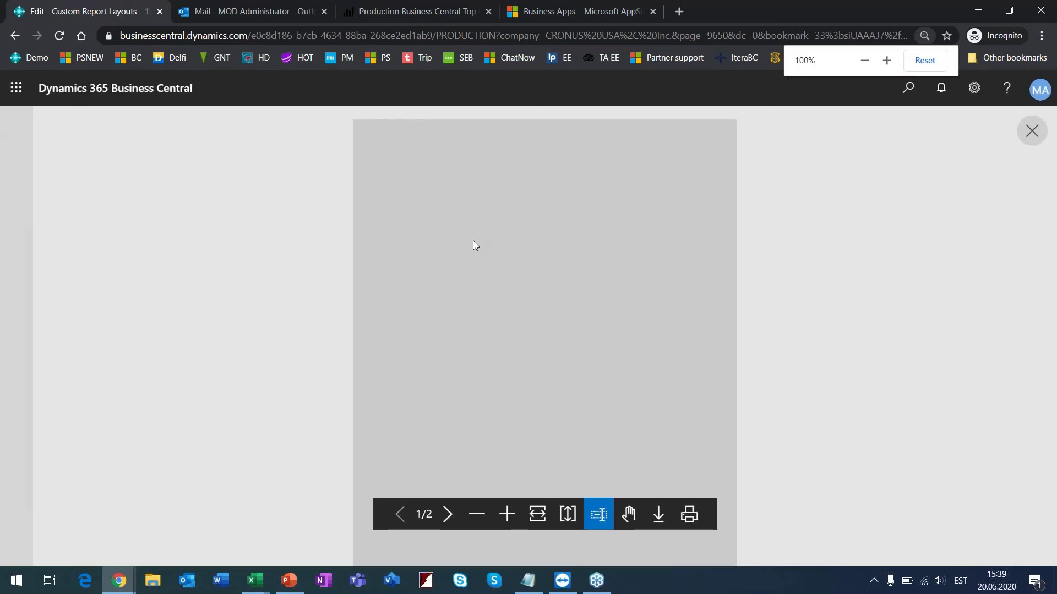
left_click(537, 514)
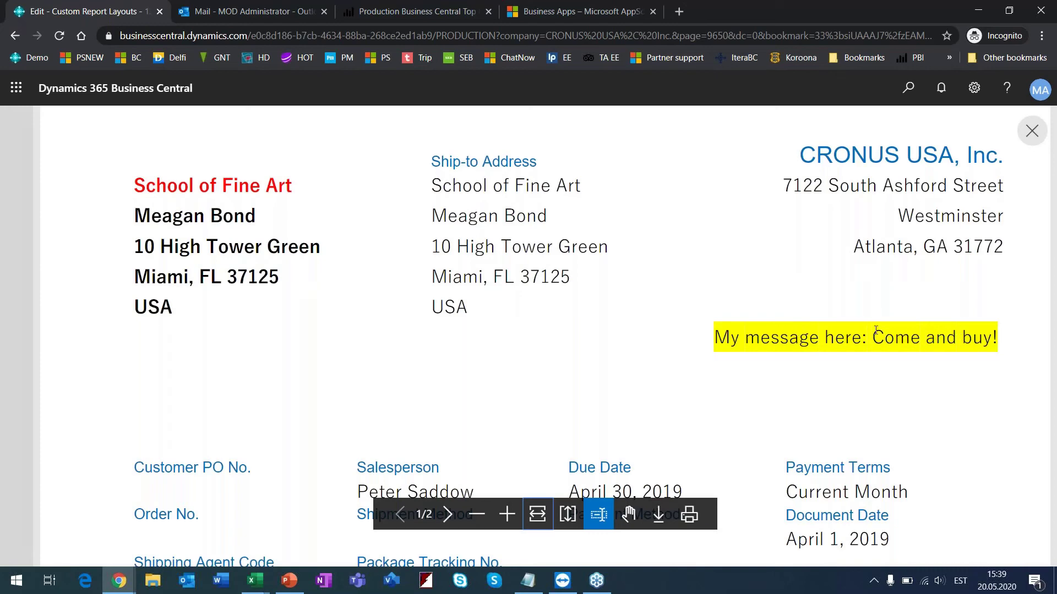
scroll(325, 361, "down", 6)
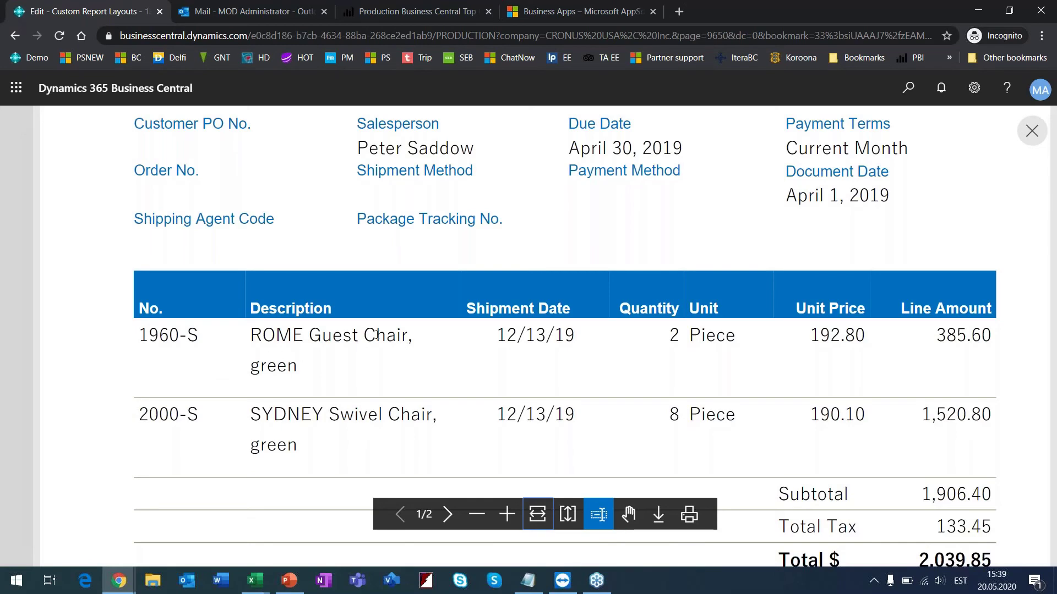
scroll(486, 322, "up", 10)
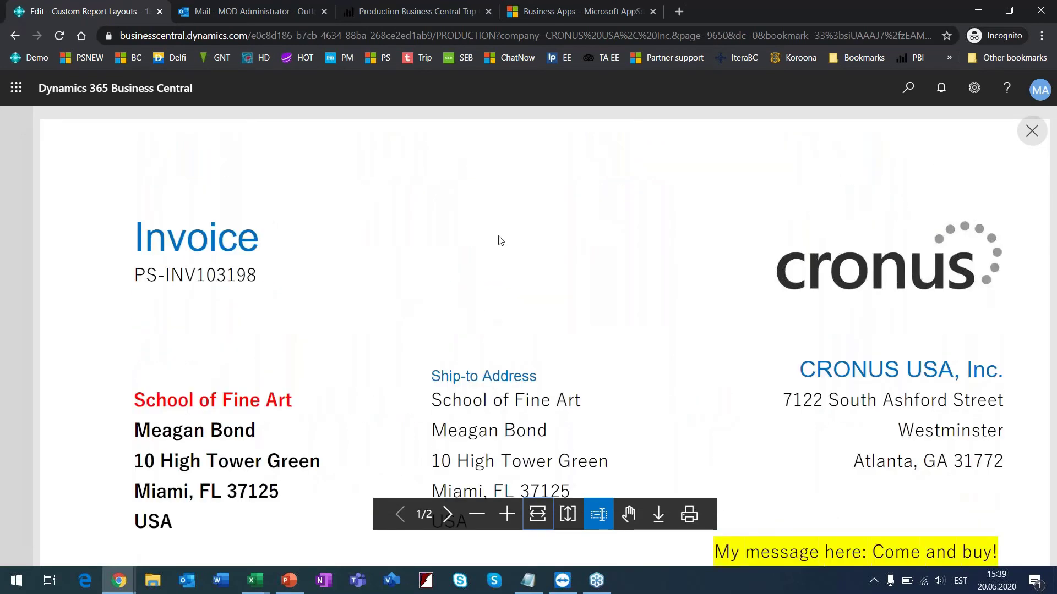
left_click(15, 36)
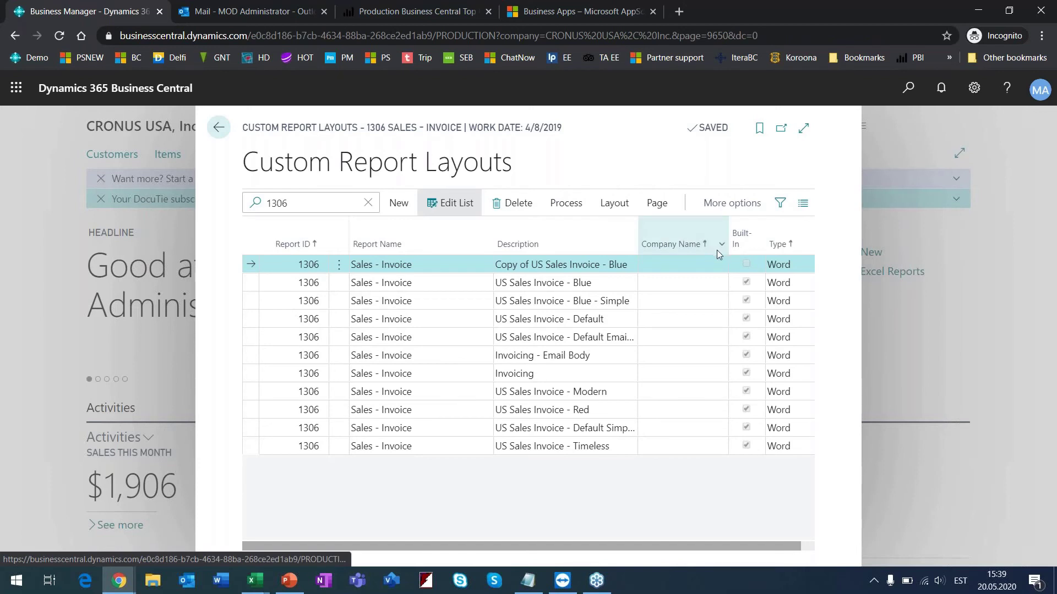
mouse_move(718, 252)
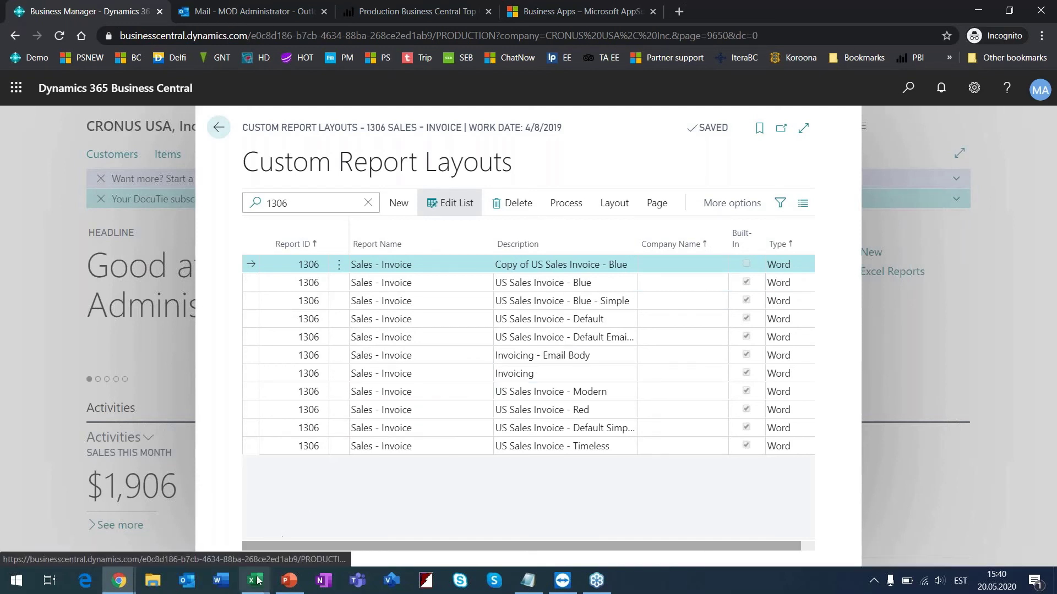
Switch to the blank Excel workbook Book1, enter "On-premise (own server)" in B1 and widen column B to fit the text
mouse_move(257, 581)
left_click(295, 508)
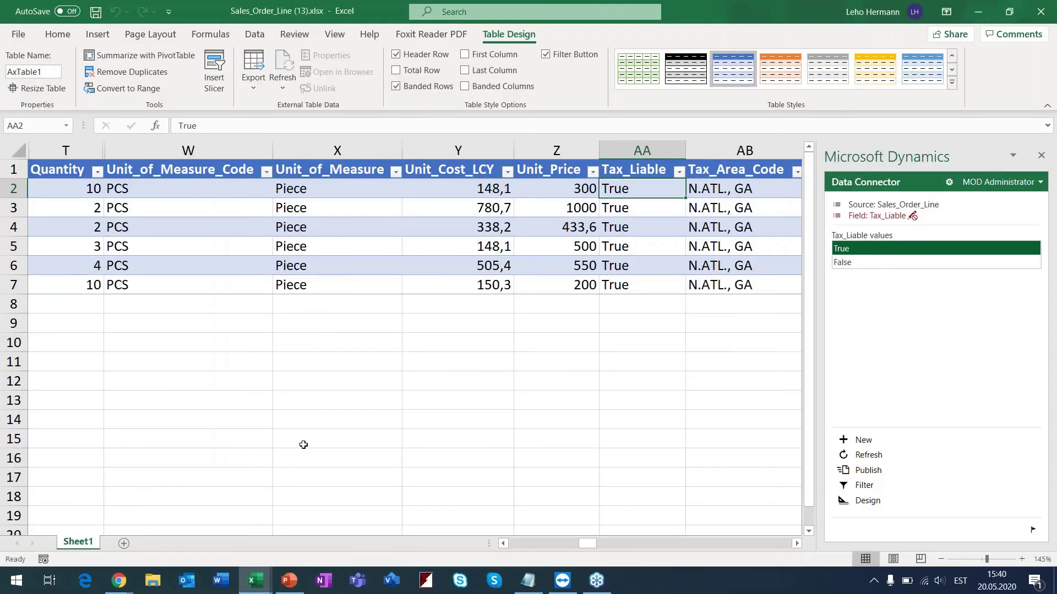
key("alt+Tab")
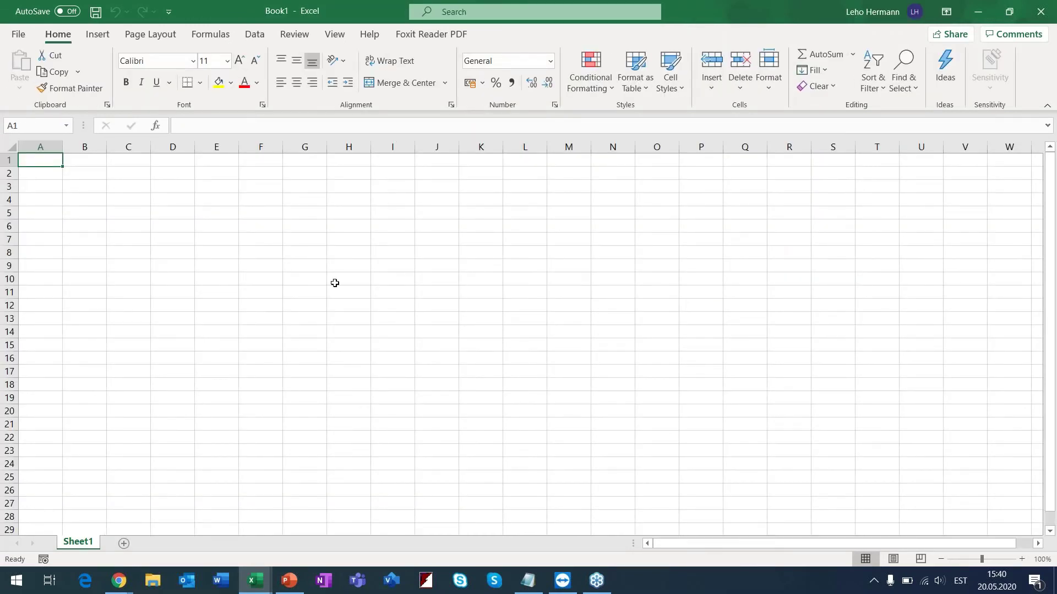
scroll(336, 283, "up", 3)
left_click(134, 175)
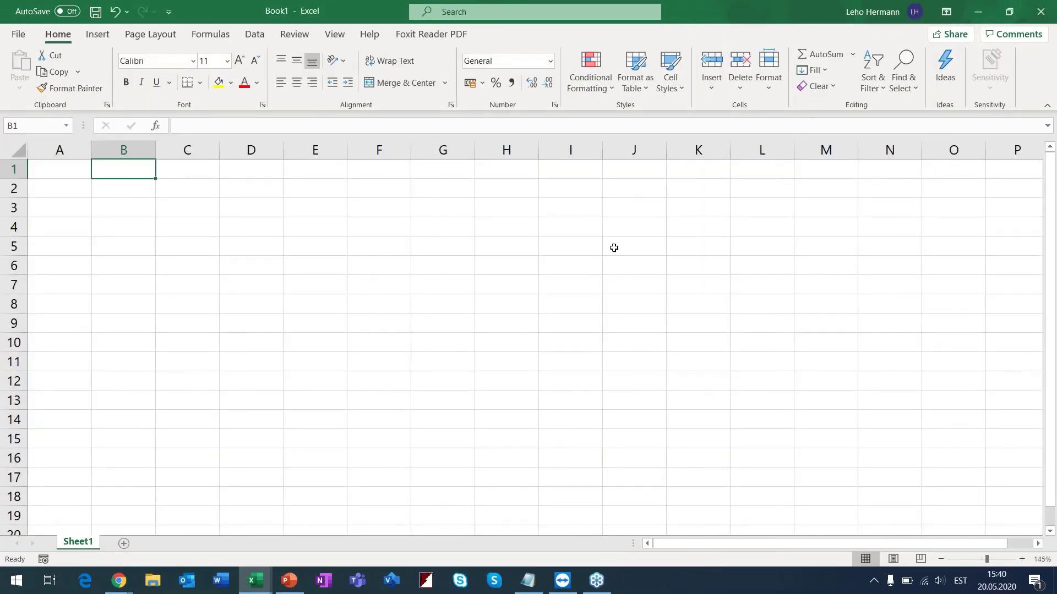
type("On-premise ")
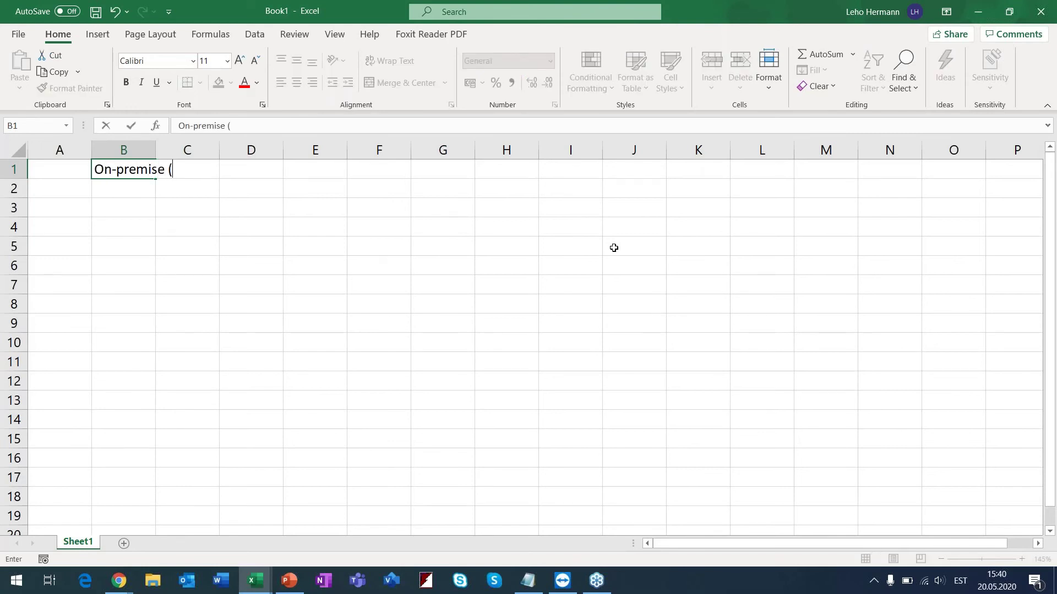
type("(own server)")
key("Return")
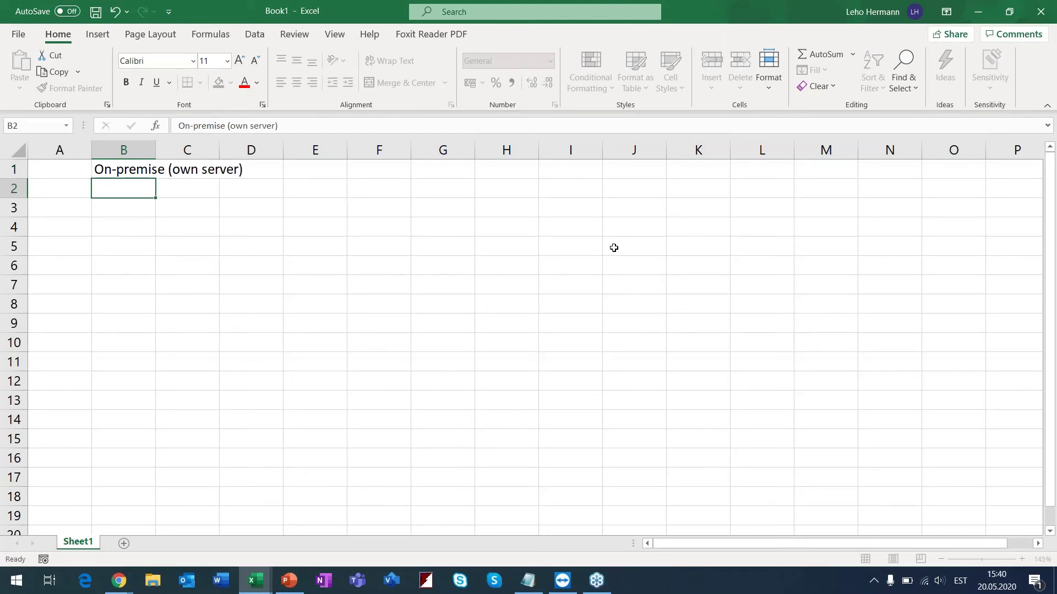
left_click_drag(158, 150, 261, 149)
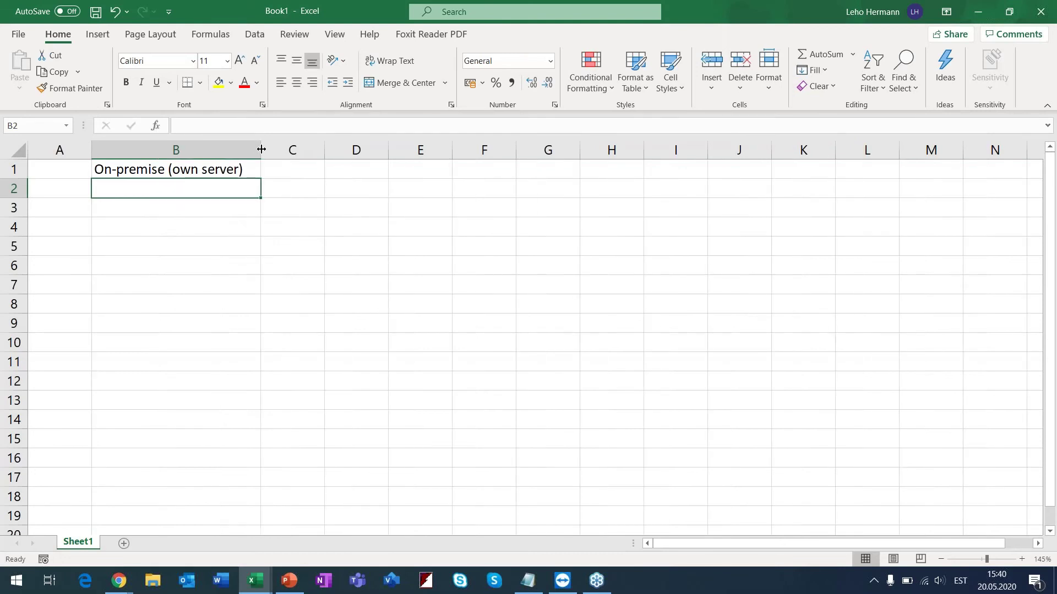
Widen column C and enter the heading "Hosted (Telia, Azure,...)" in C1
left_click_drag(325, 149, 467, 149)
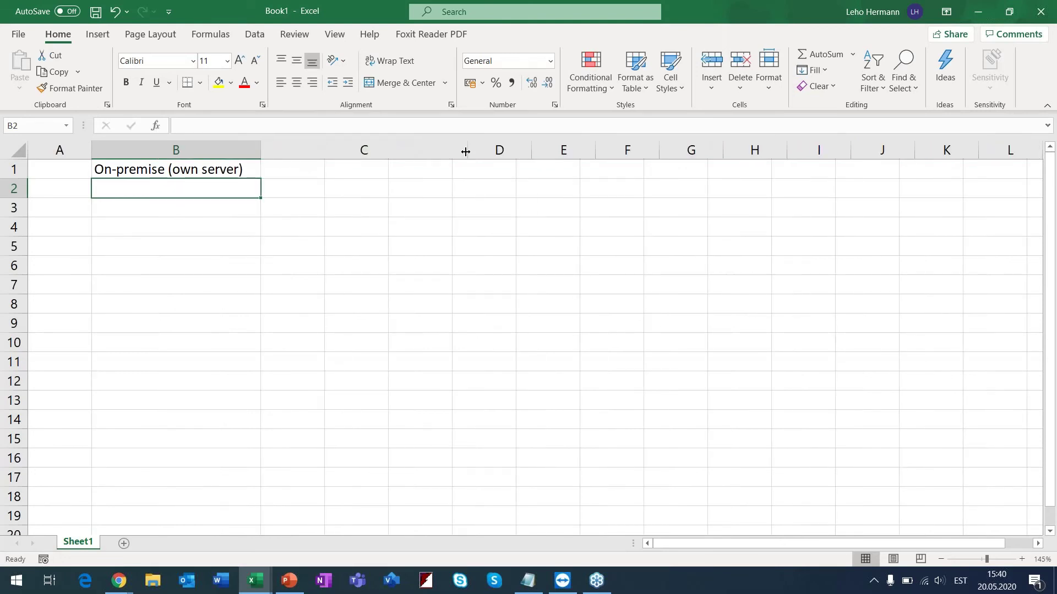
left_click(385, 172)
type("Hosted")
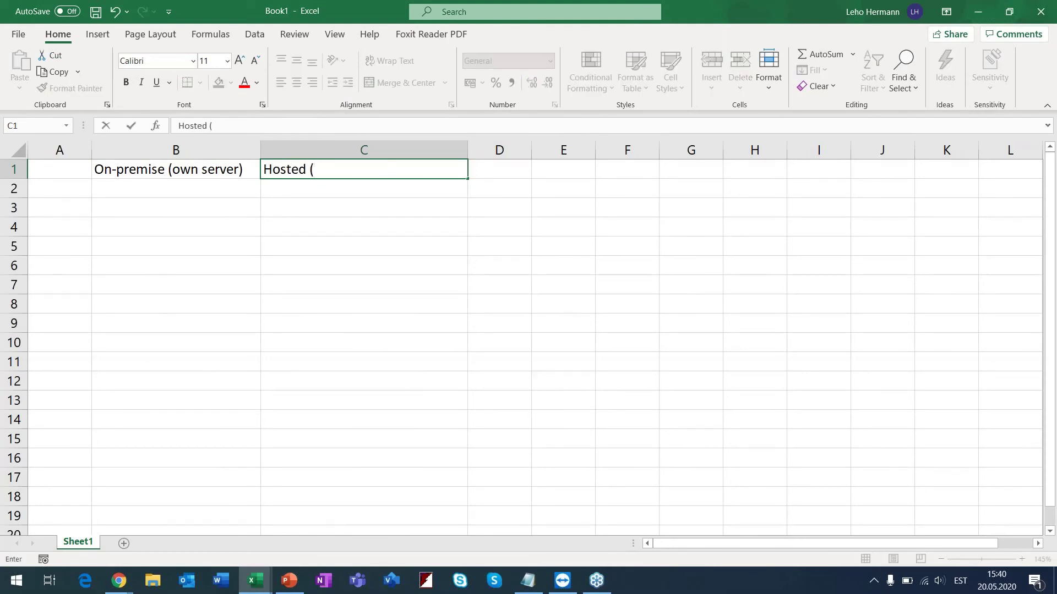
type(" (Te")
type(", Azure,...)")
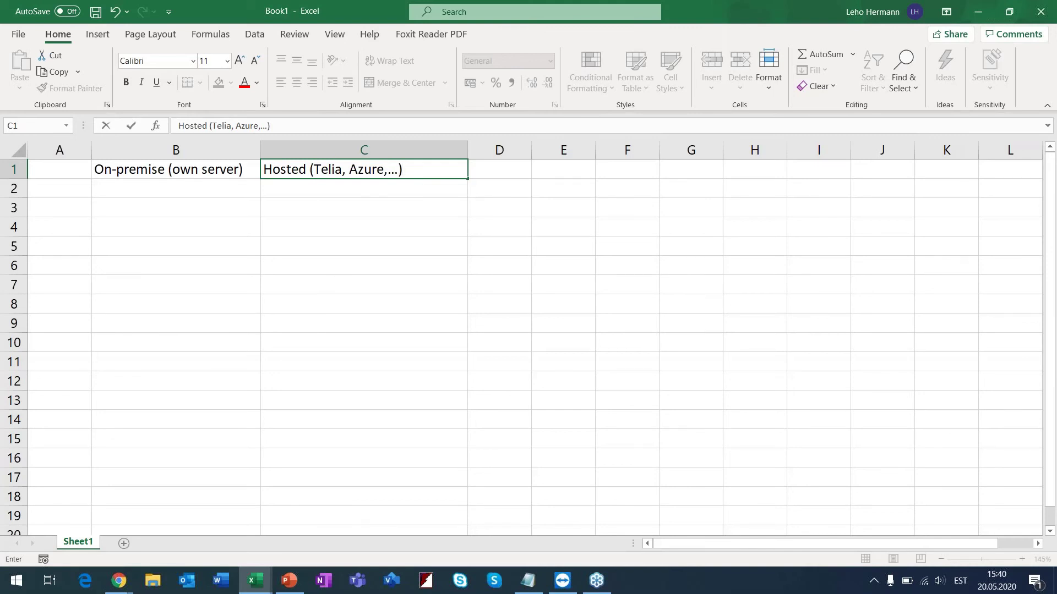
key("Tab")
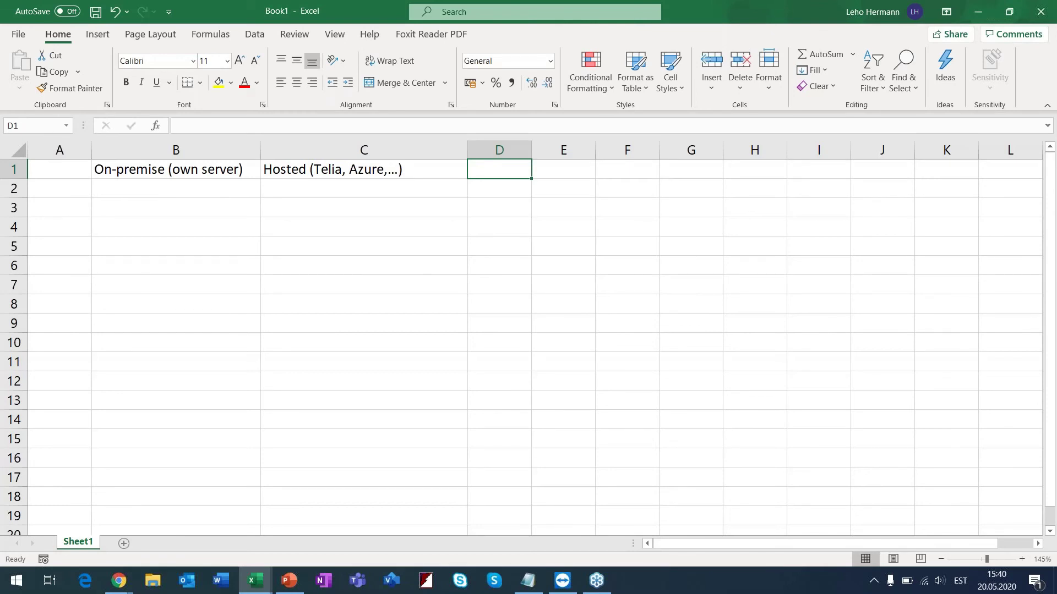
Enter the heading "Cloud/SaaS" in D1 and widen column D
type("Cloud/SaaS")
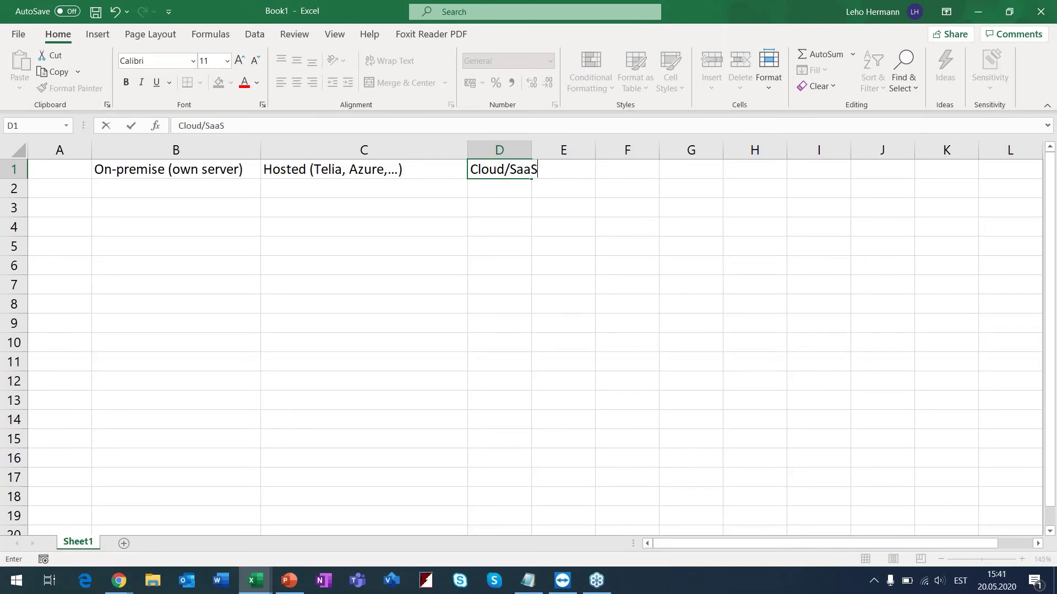
key("Tab")
left_click_drag(532, 150, 657, 149)
Format the header cells A1:D1 with a light blue fill and bold, centred text
left_click_drag(80, 173, 509, 165)
left_click(231, 83)
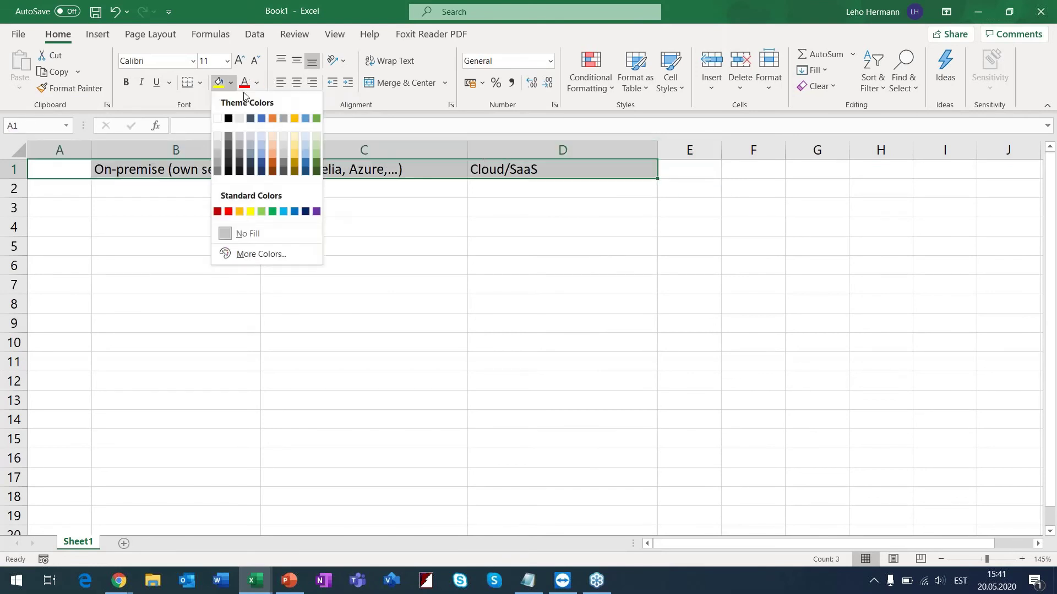
left_click(309, 157)
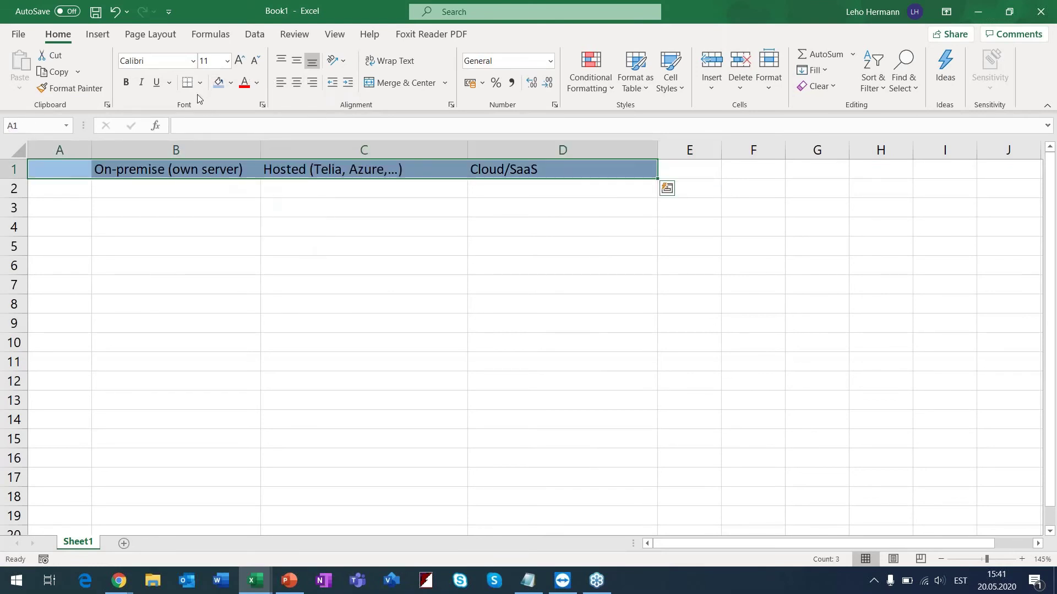
left_click(126, 83)
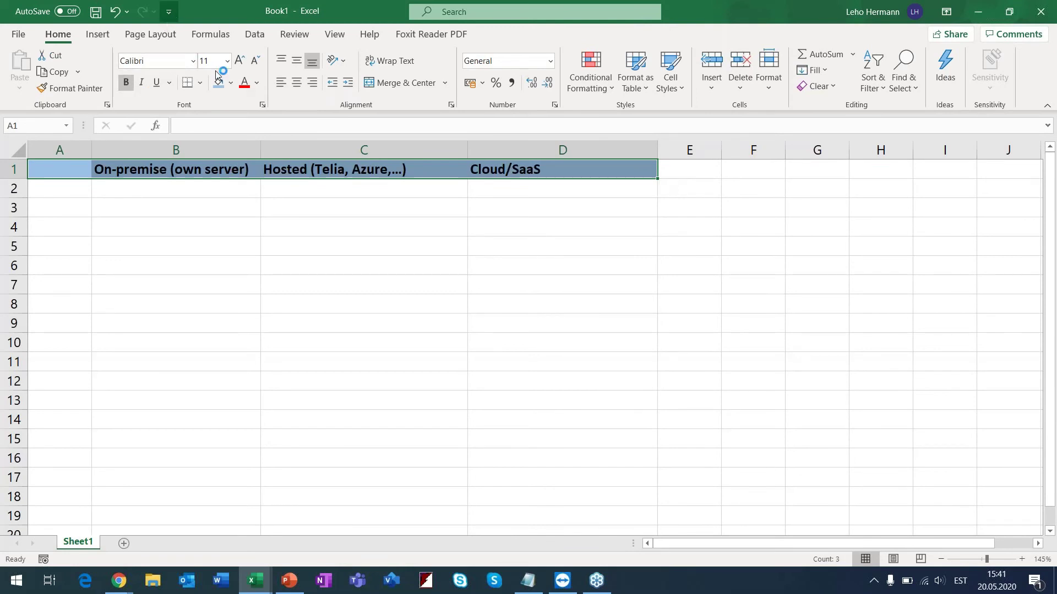
left_click(296, 83)
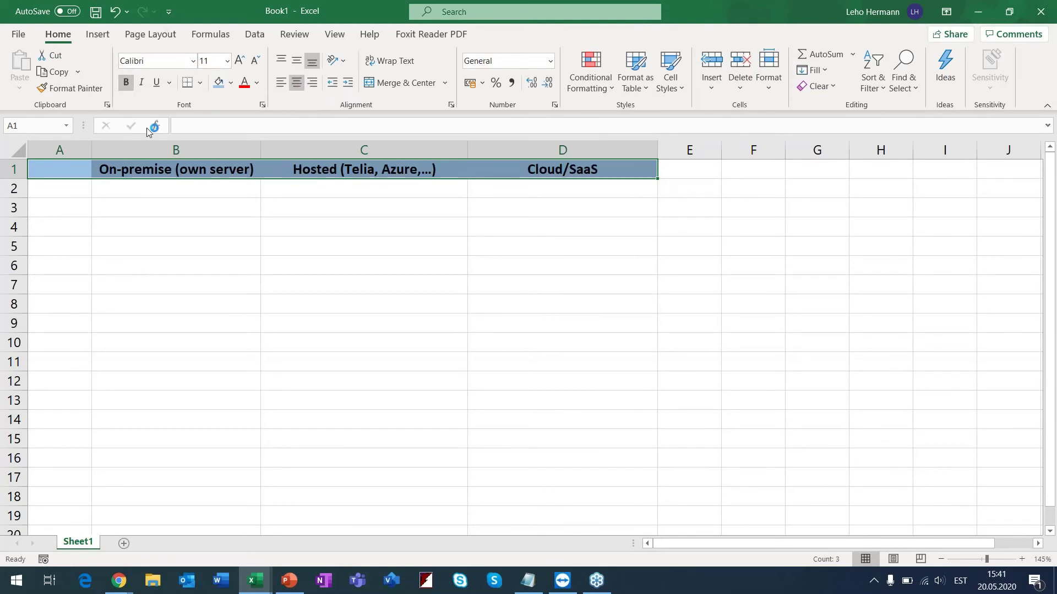
Widen column A and enter the row label "License" in A2
left_click(106, 228)
left_click_drag(87, 157, 293, 146)
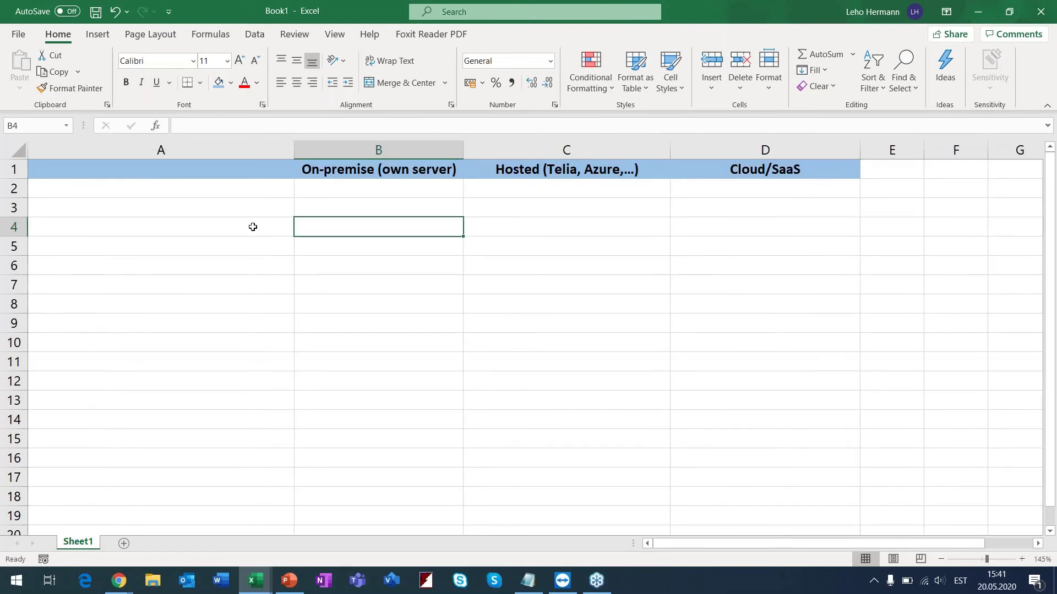
left_click(206, 191)
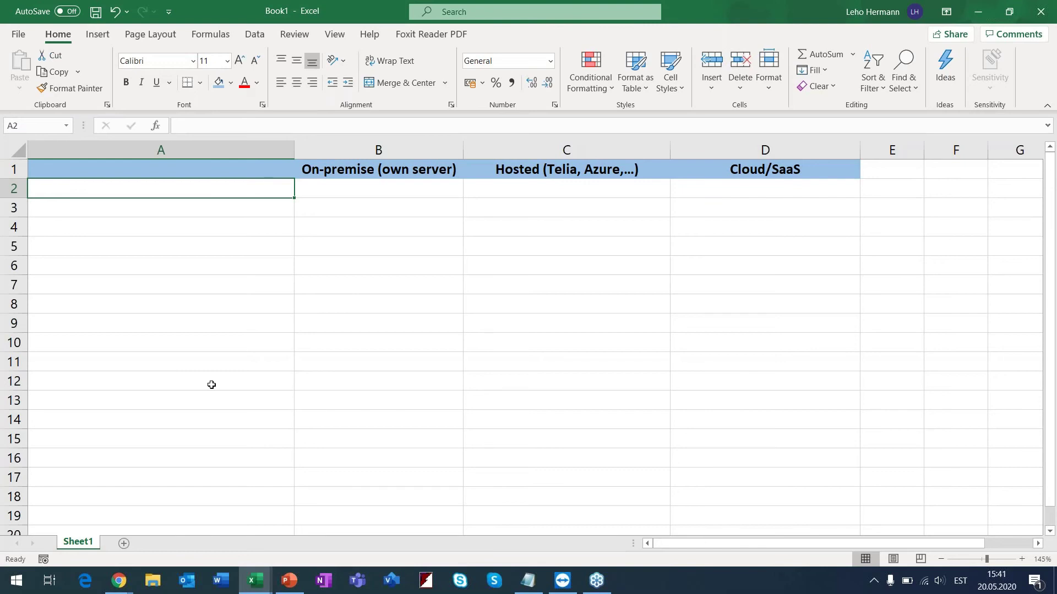
type("License")
key("Tab")
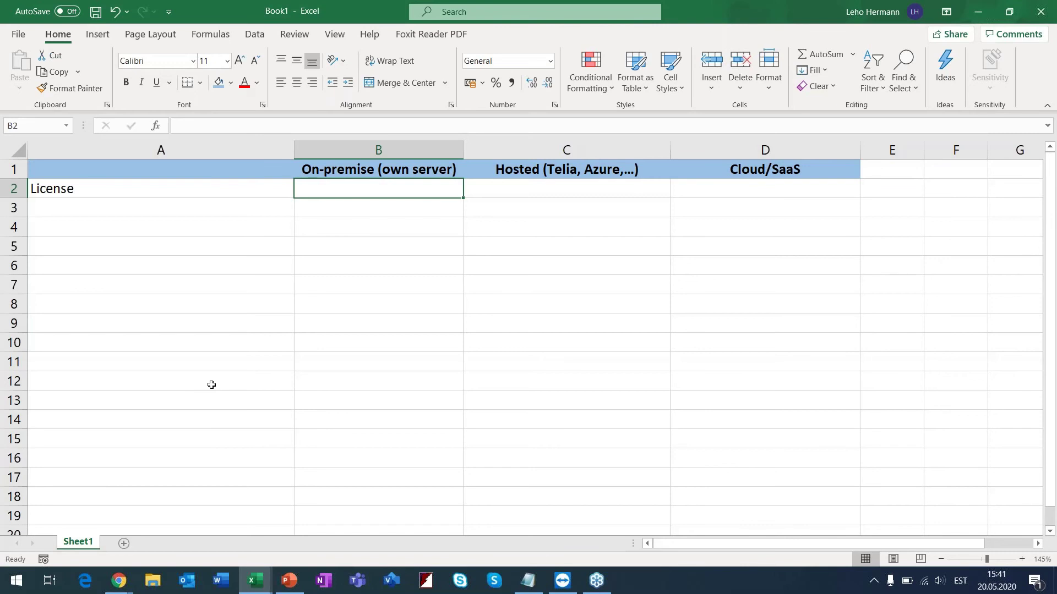
Fill the License row with "Purchase or rent" for On-premise and Hosted, and "Pay monthly fee" for Cloud/SaaS
type("Purc")
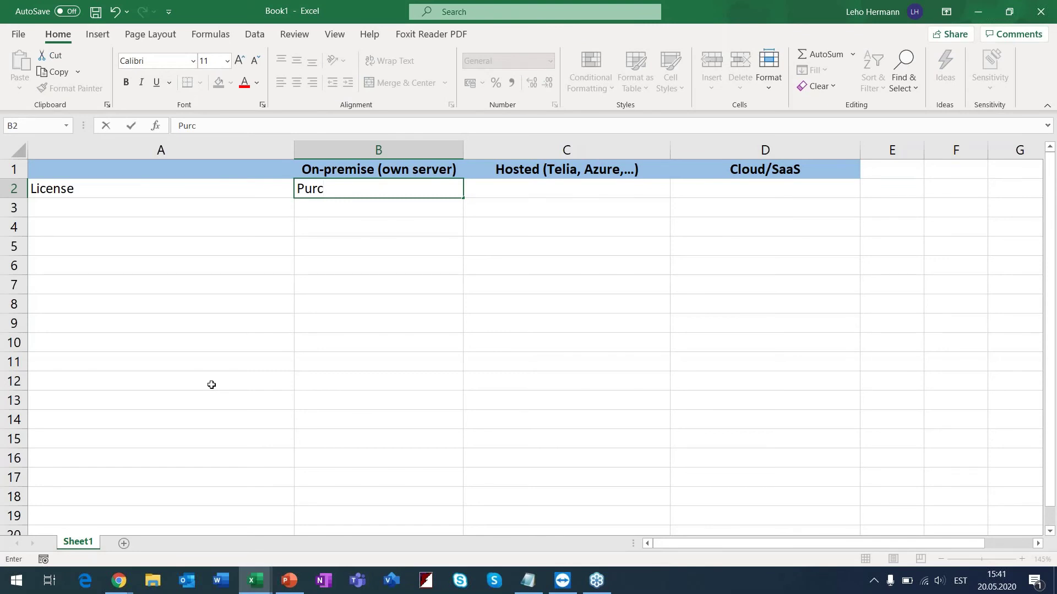
type("hase or rent")
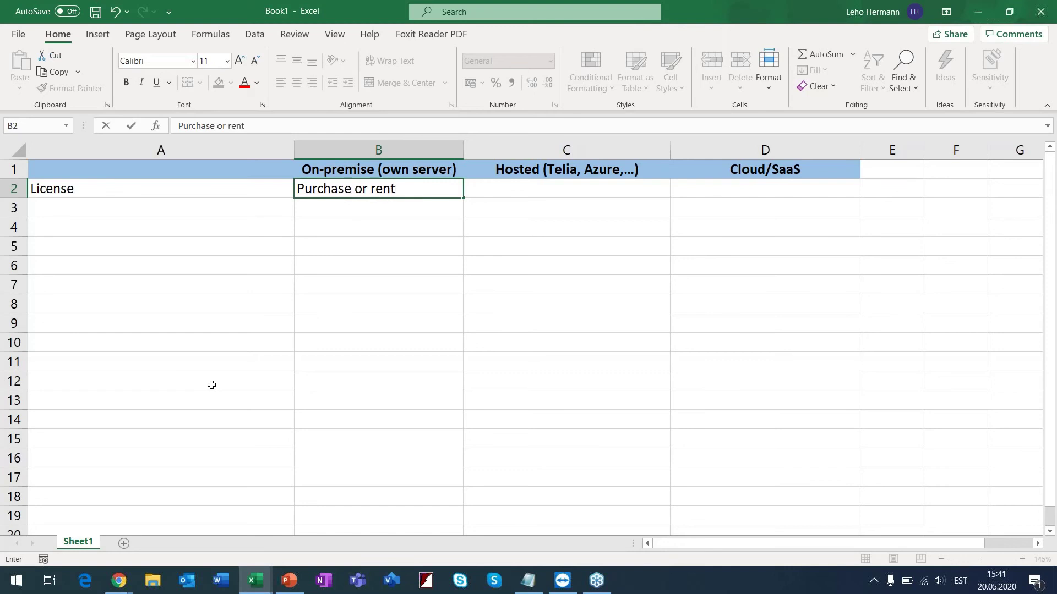
key("Tab")
key("Left")
key("ctrl+c")
key("Right")
key("ctrl+v")
key("Right")
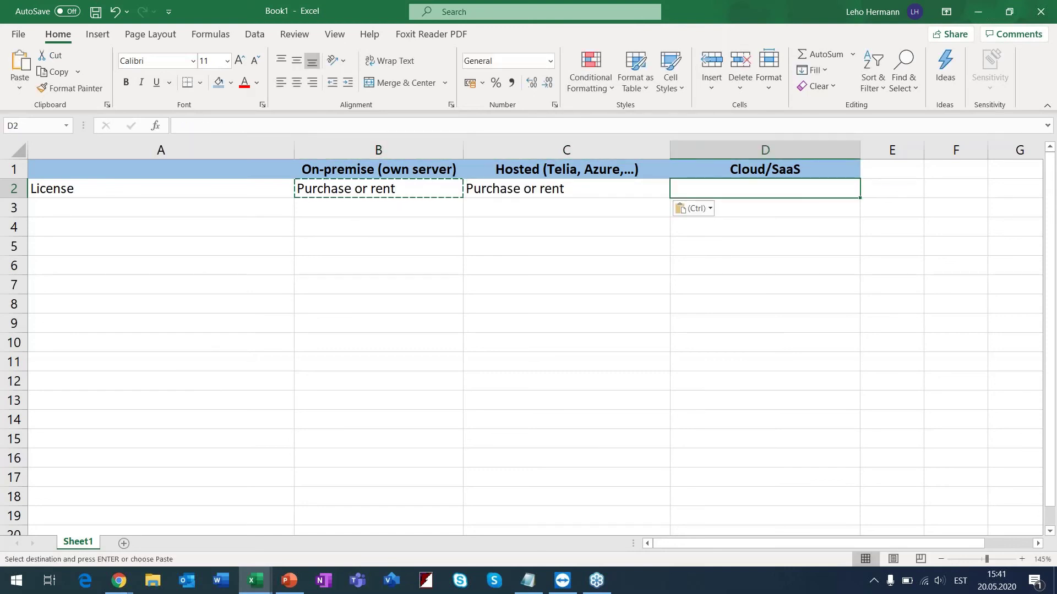
key("Escape")
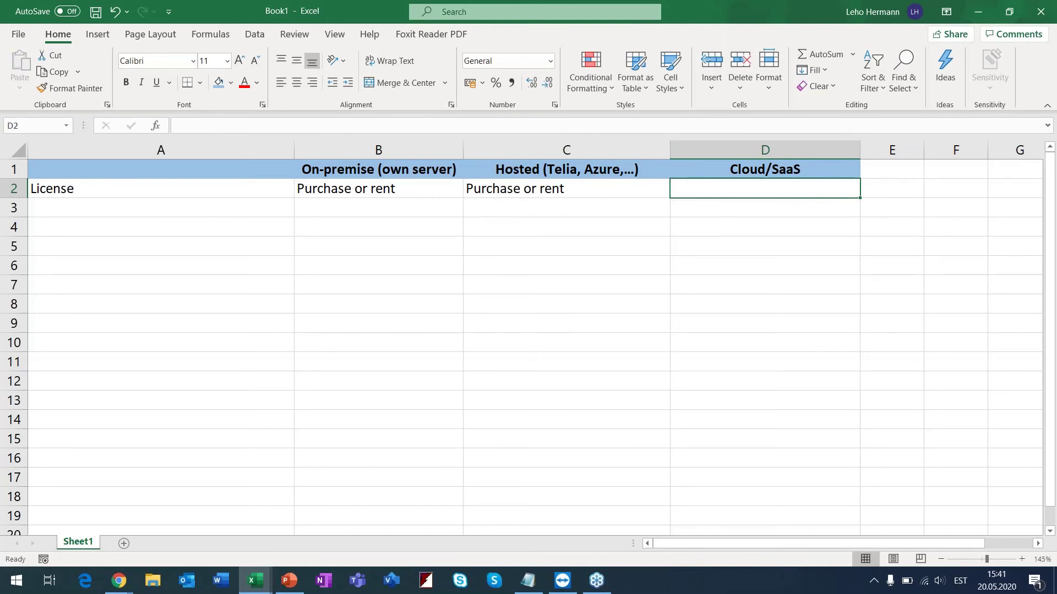
type("Pay monthly fee")
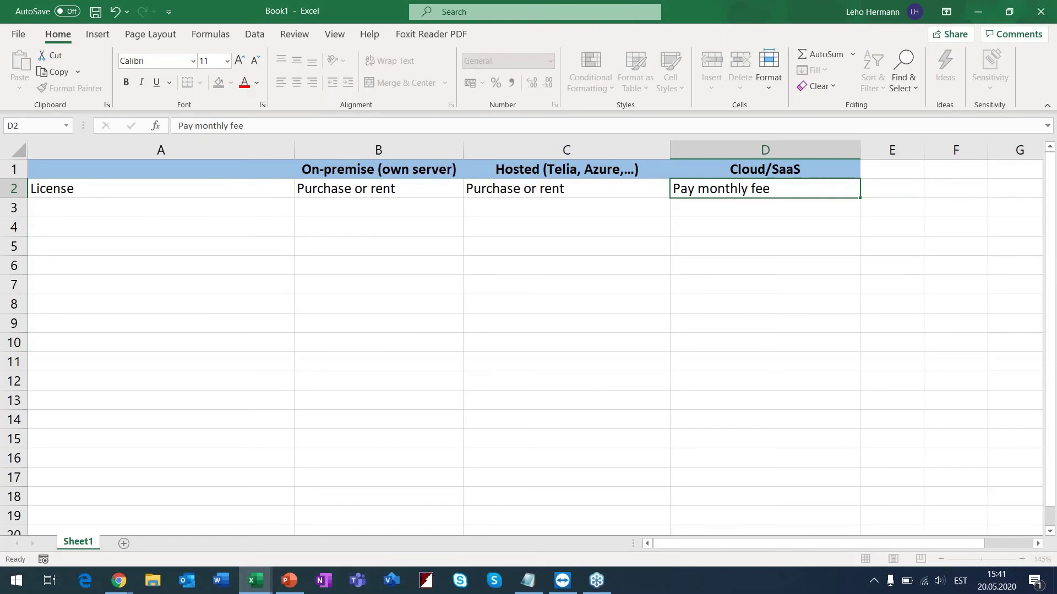
key("Return")
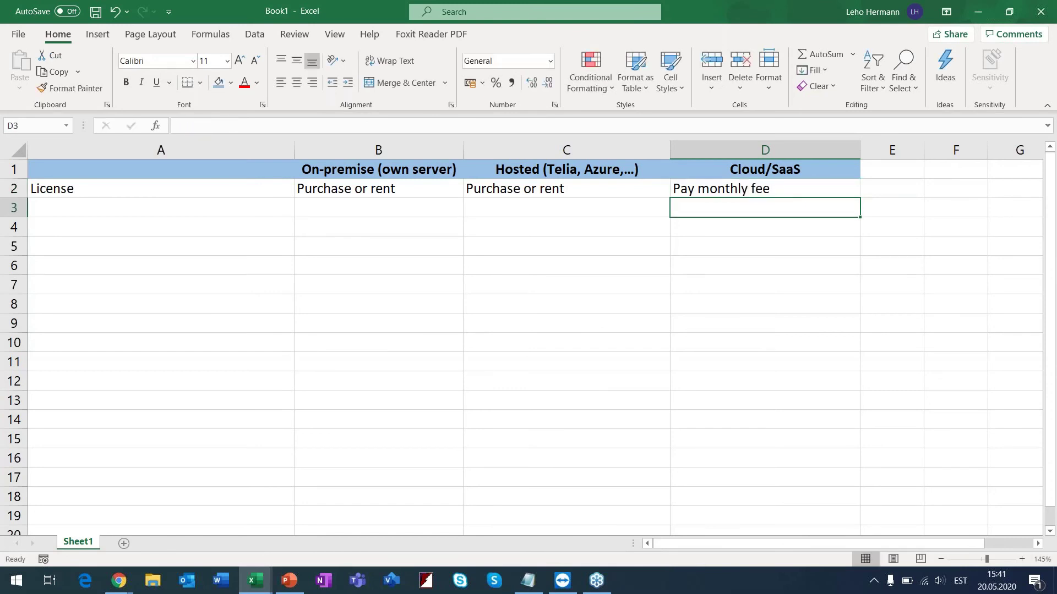
Enter the row label "Enhancement fee 16%" in A3
left_click(161, 207)
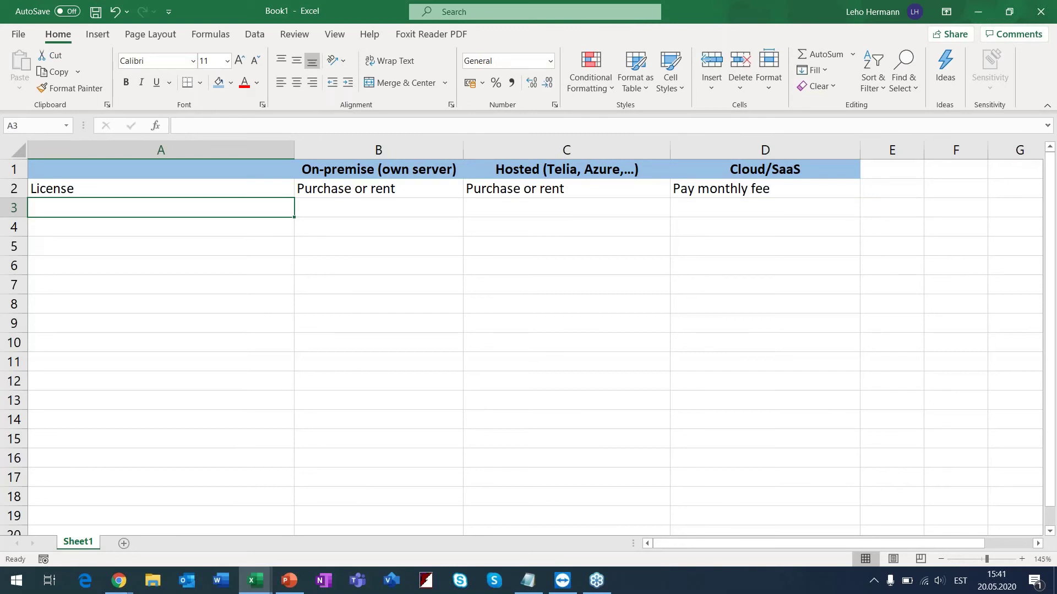
type("En")
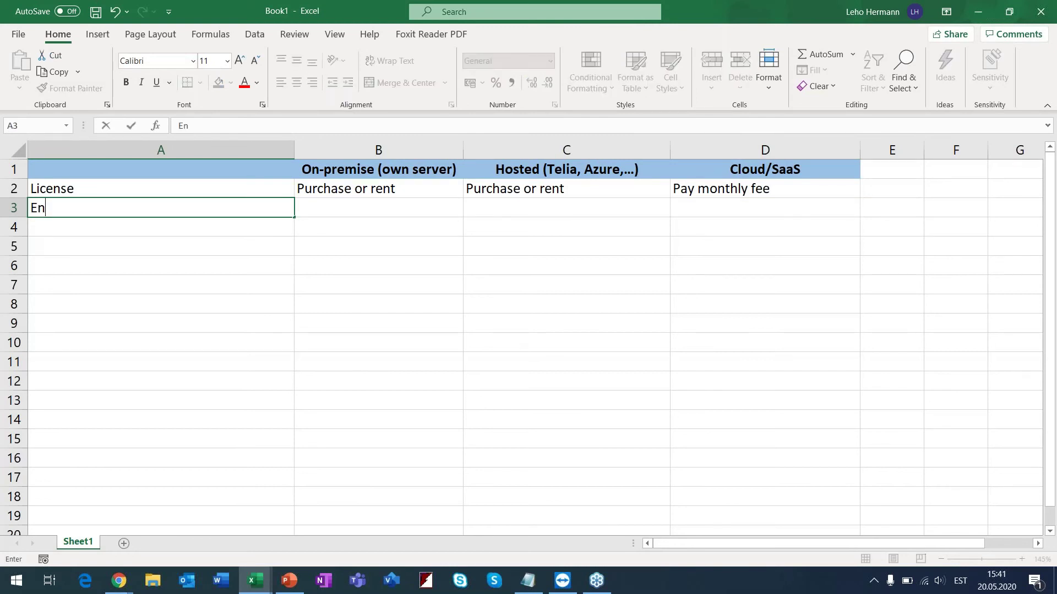
type("hanvce")
key("BackSpace")
key("BackSpace")
key("BackSpace")
type("cement")
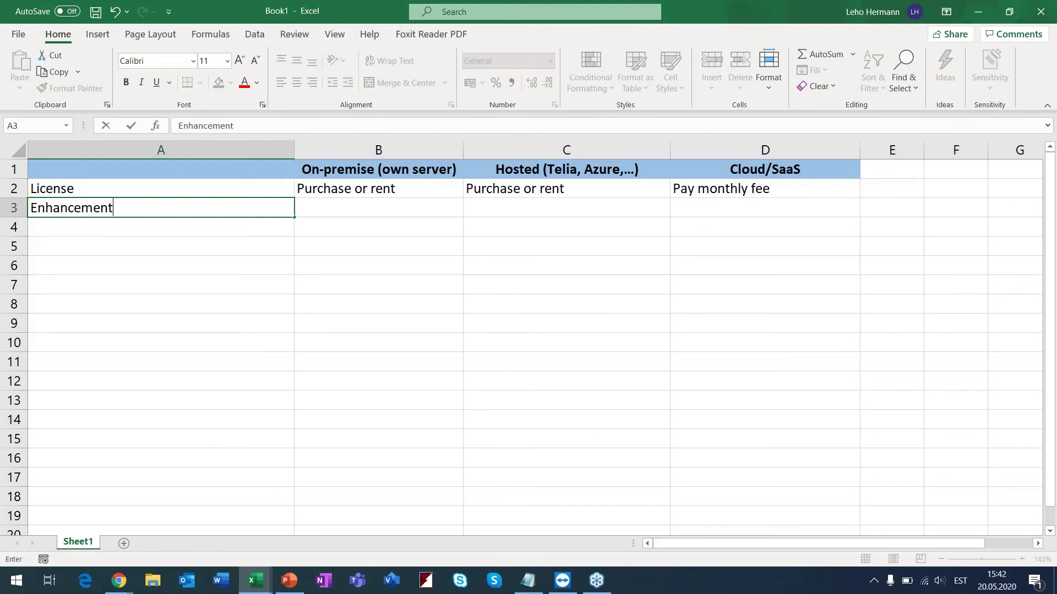
type(" fee")
type("16%")
key("Tab")
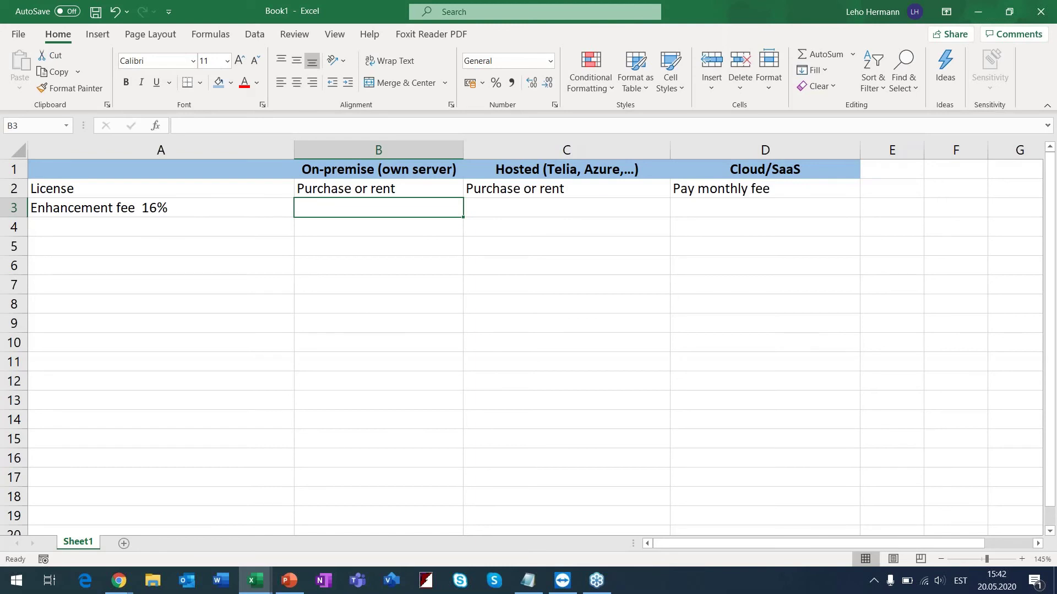
Enter "Purchase-pay 16% per year" in B3 as the On-premise enhancement fee
type("Üay")
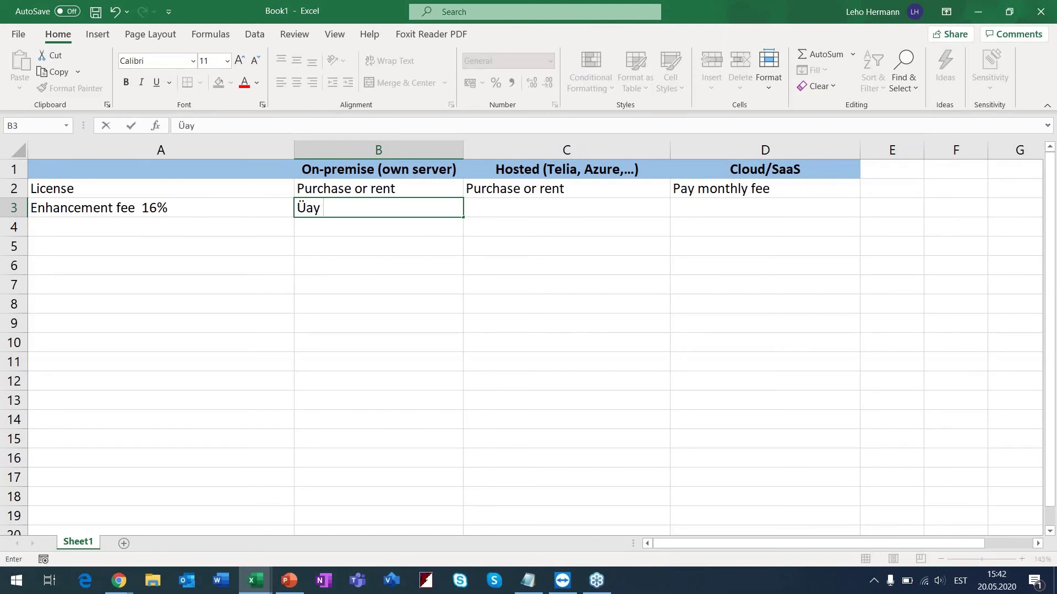
key("BackSpace")
key("BackSpace")
key("BackSpace")
key("BackSpace")
type("Purchase-")
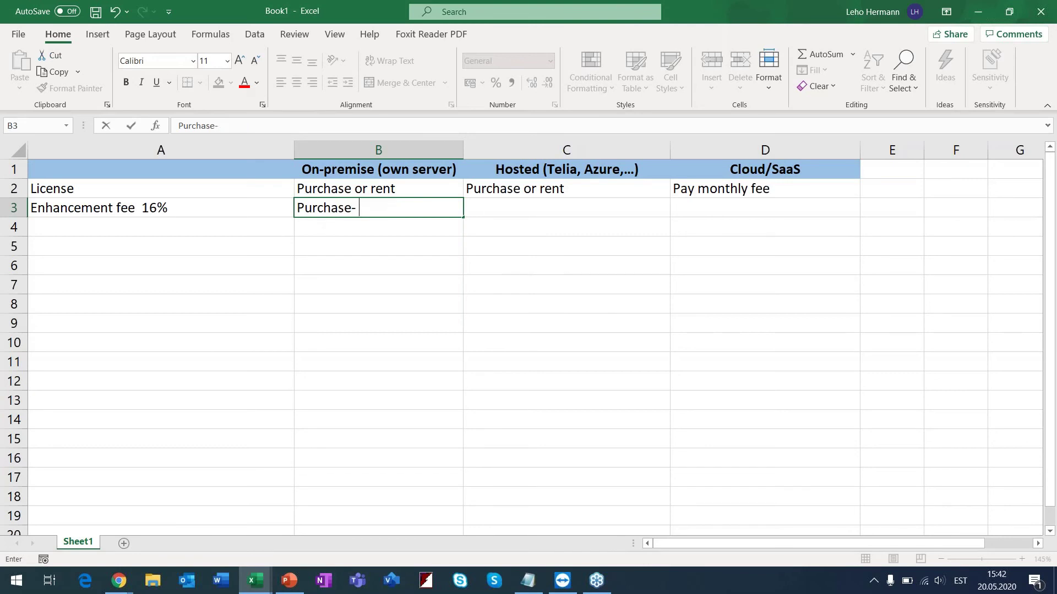
type("pay 16%")
type(" üer")
key("BackSpace")
key("BackSpace")
key("BackSpace")
key("BackSpace")
type("per year")
key("Return")
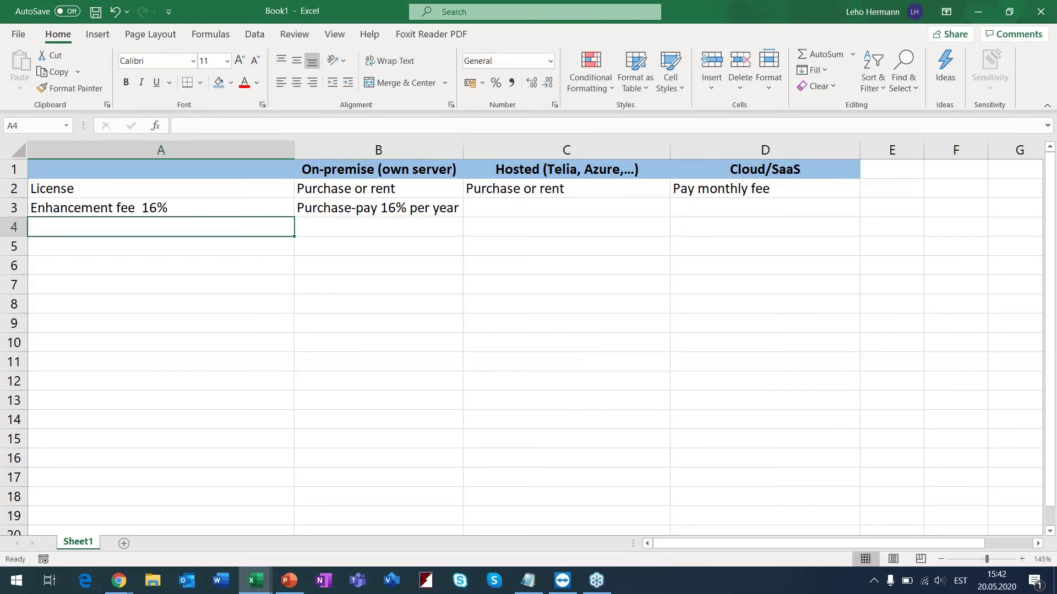
Enter "Rent-included in rental price" in B4 under the On-premise purchase terms
key("Tab")
type("Rent")
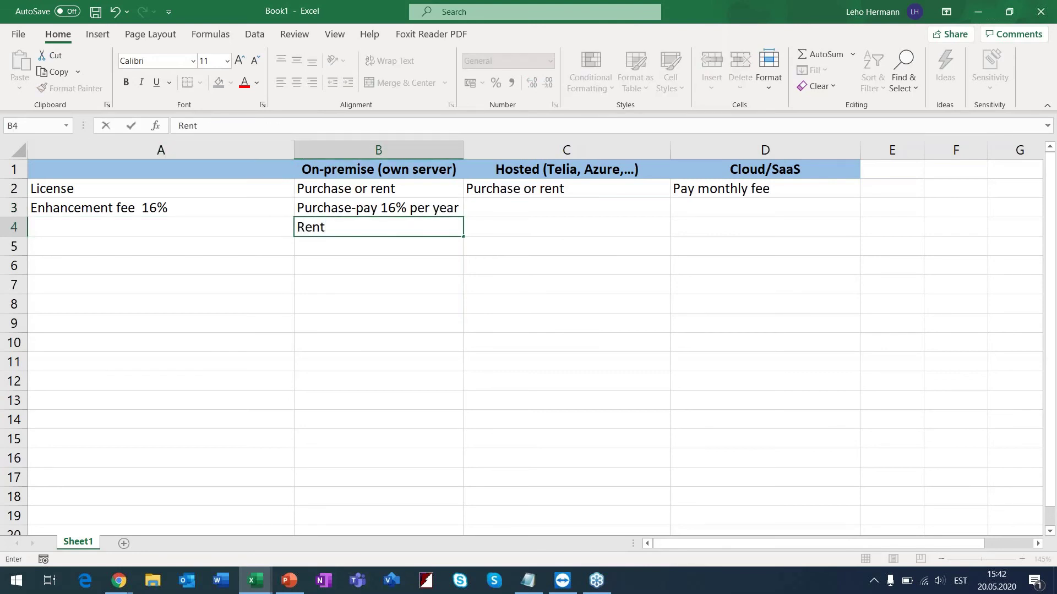
type("-included in rent")
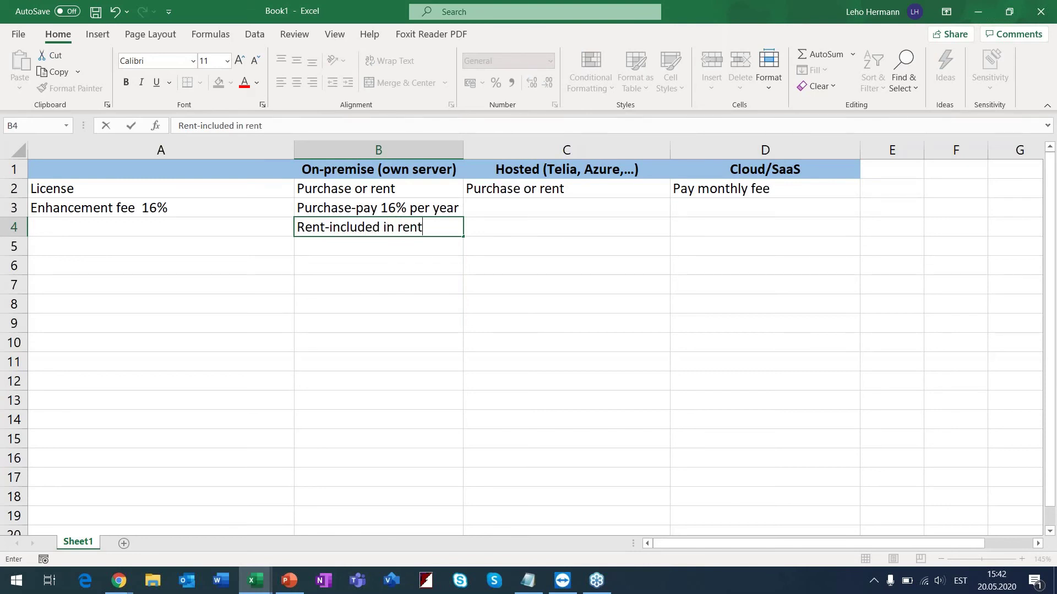
type("al price")
key("Return")
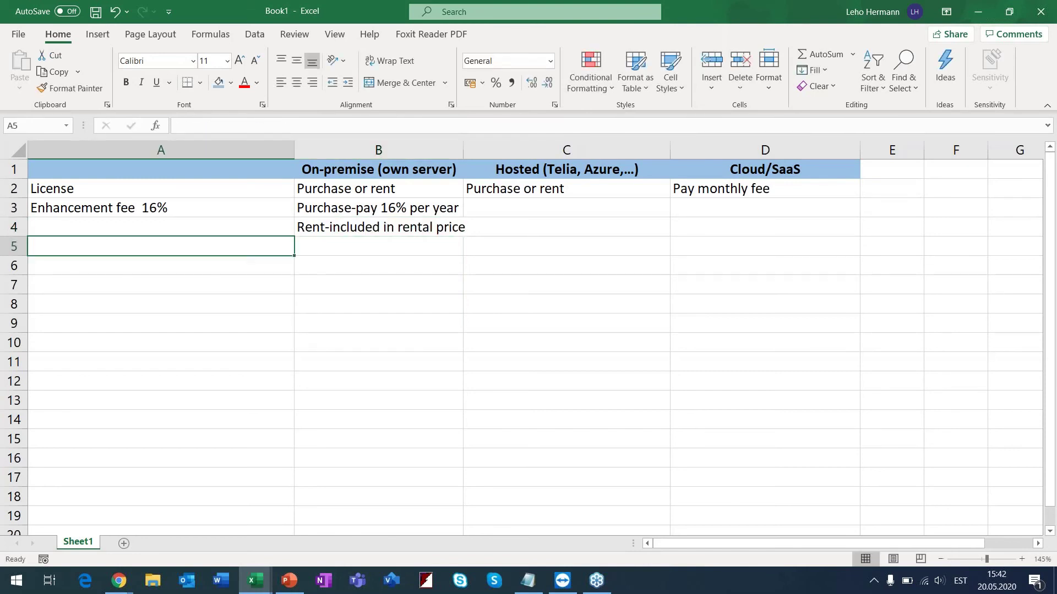
Copy the two On-premise enhancement fee entries in B3:B4 to the Hosted column at C3:C4
left_click_drag(410, 211, 410, 225)
key("ctrl+c")
left_click(504, 210)
key("ctrl+v")
key("Escape")
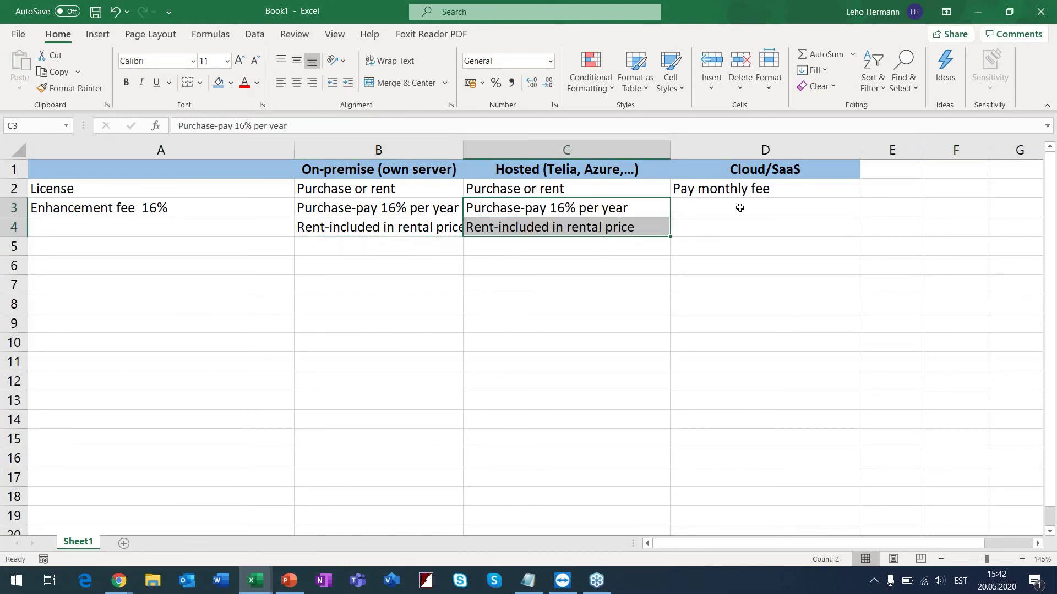
Enter "Included in monthly fee" in D3 as the Cloud/SaaS enhancement fee
left_click(739, 208)
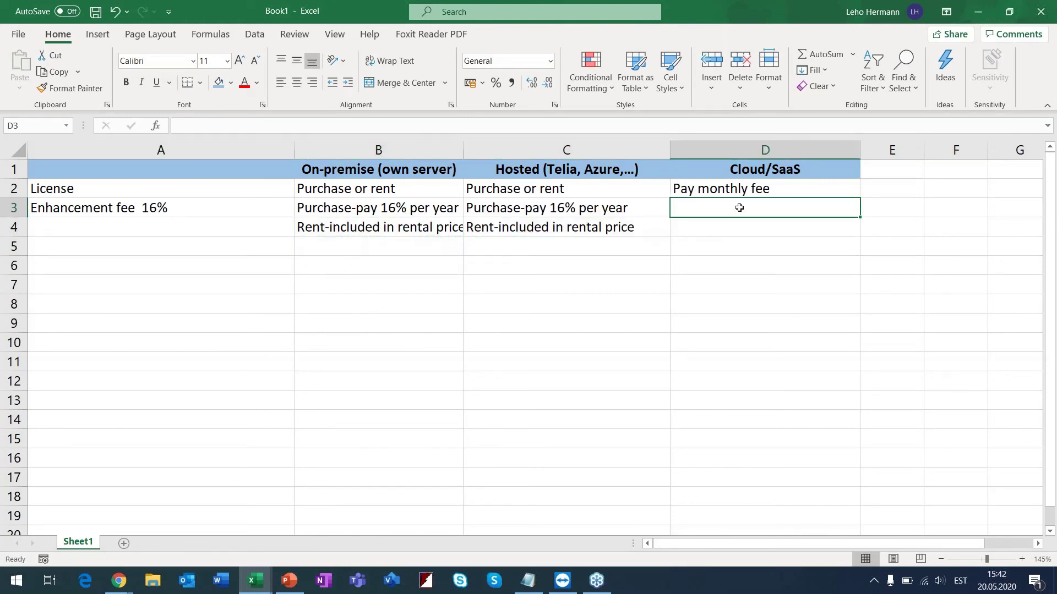
type("Included in")
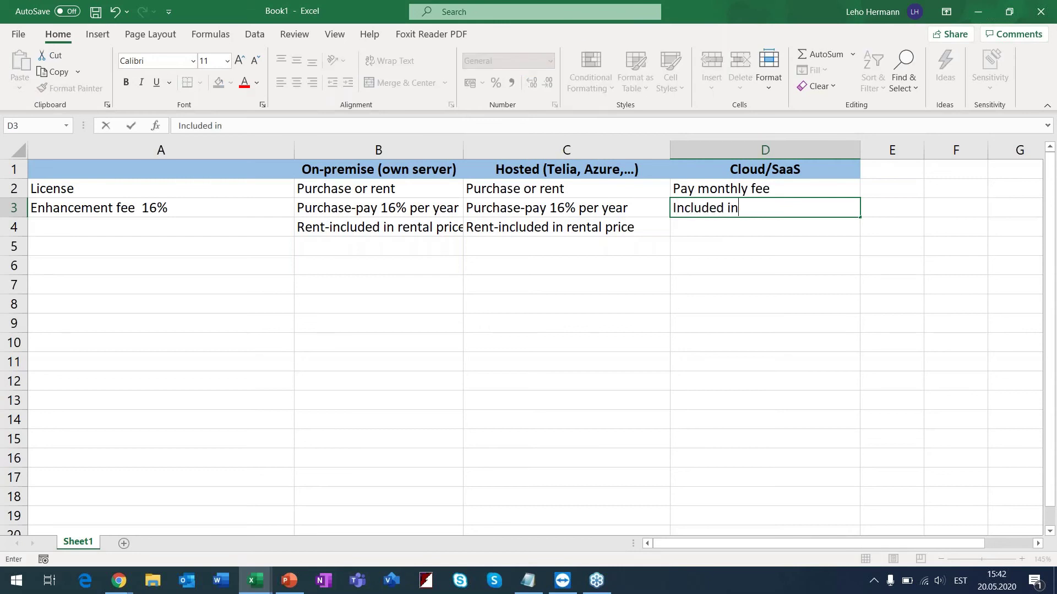
type(" monthly gfe")
key("BackSpace")
key("BackSpace")
key("BackSpace")
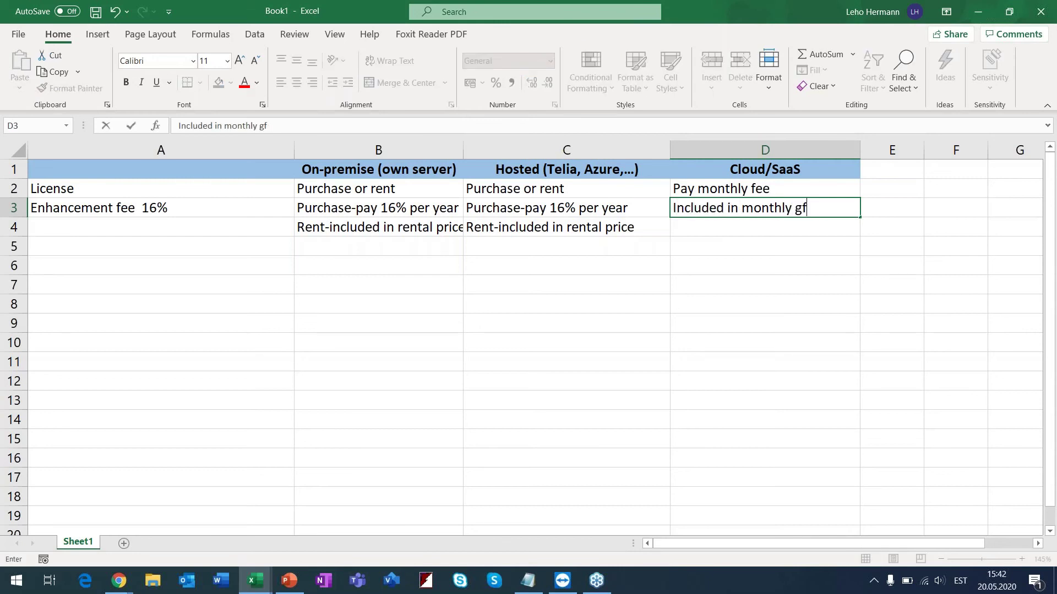
type("fee")
key("Return")
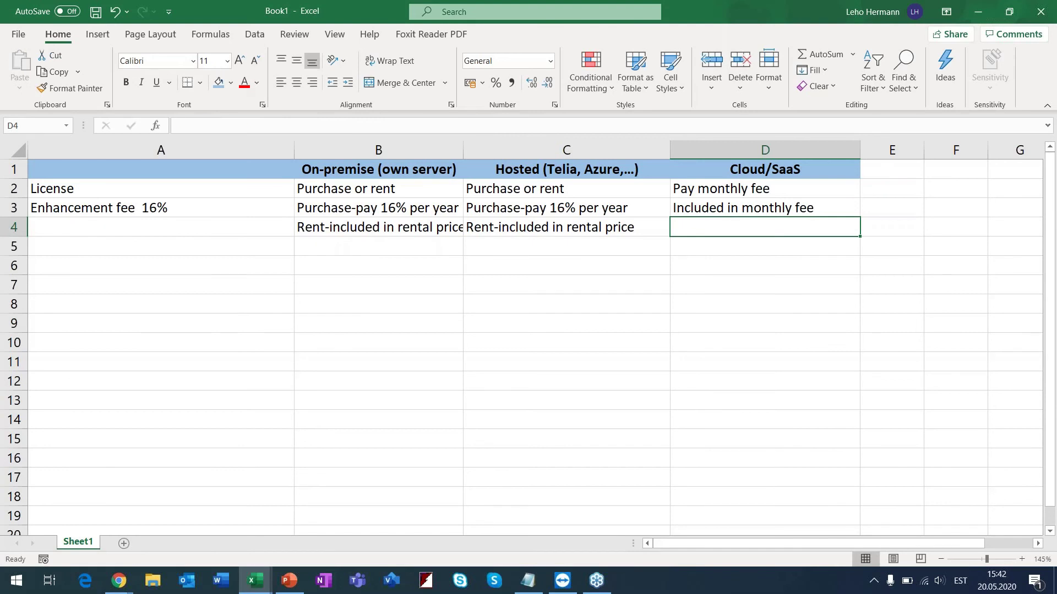
Enter the row label "Server hardware and software" in A5
left_click(160, 227)
left_click(161, 246)
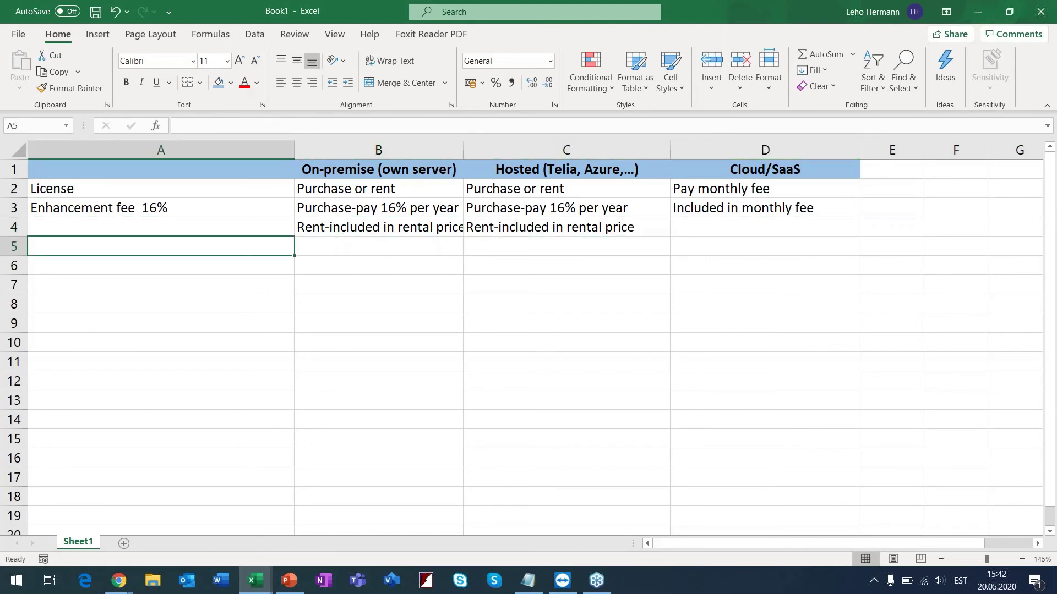
type("Server hardware ")
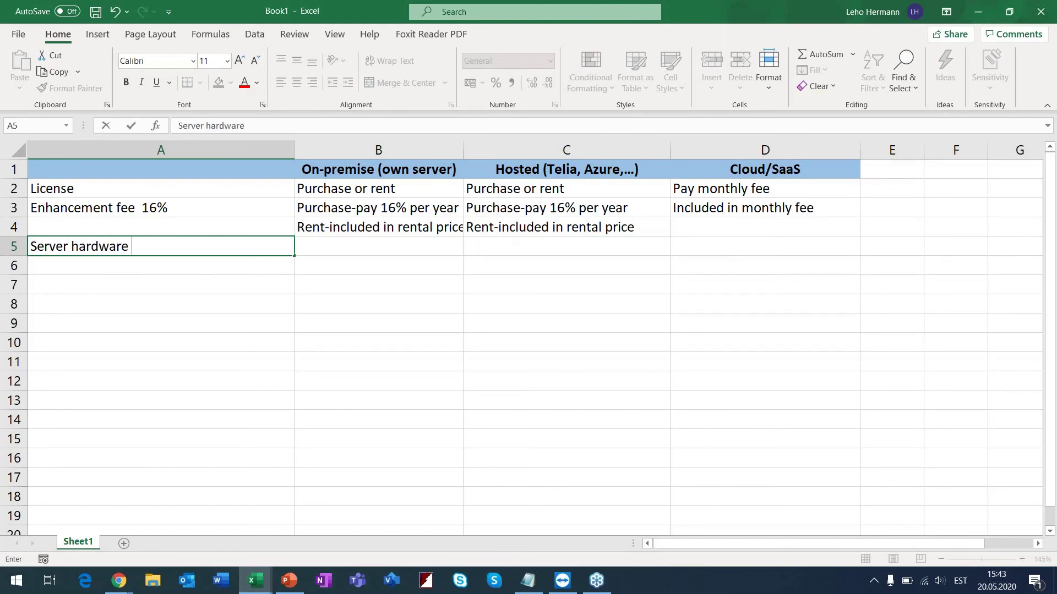
type("and software")
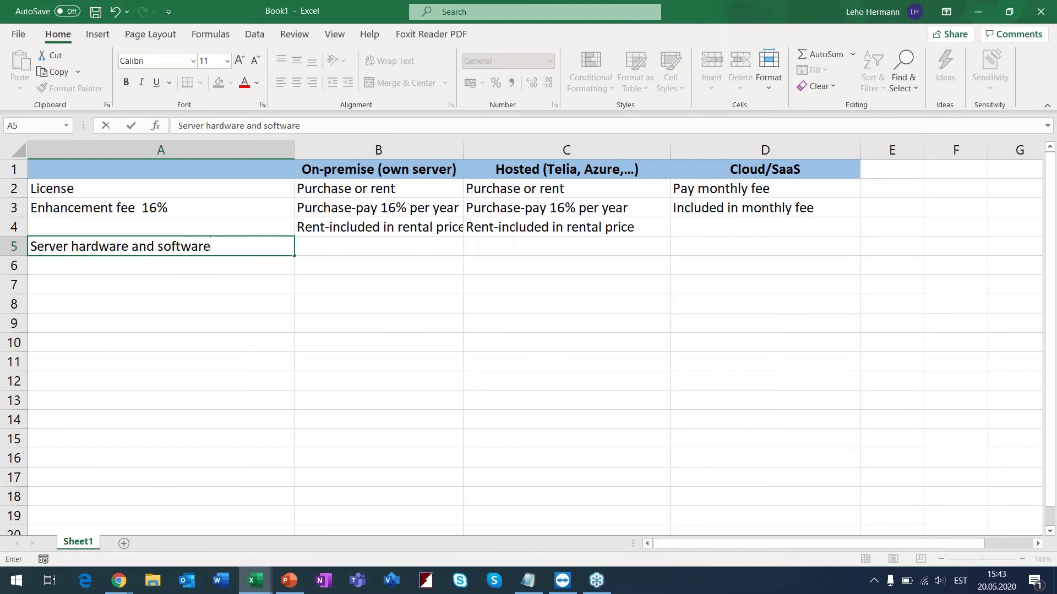
key("Tab")
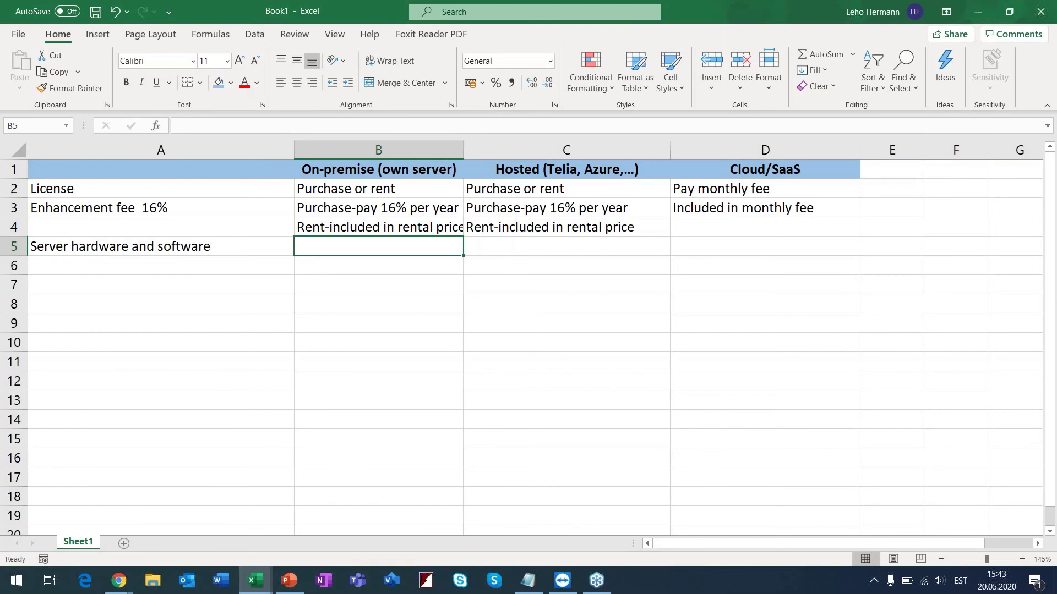
Fill the server hardware and software row with "Additional investment" in B5 and "Additional monthly fee" in C5
type("Additional ")
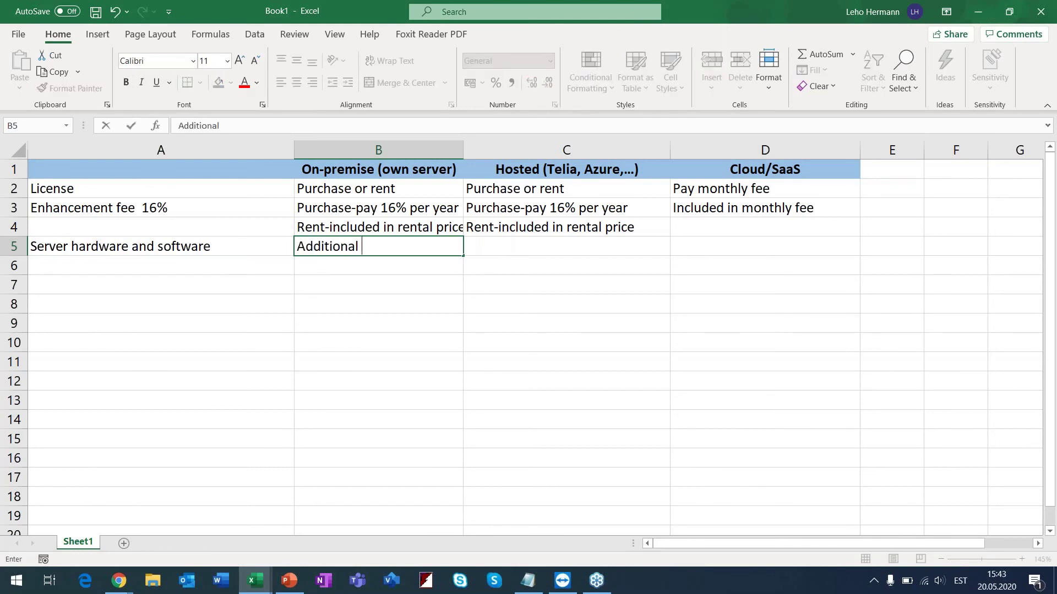
type("investment")
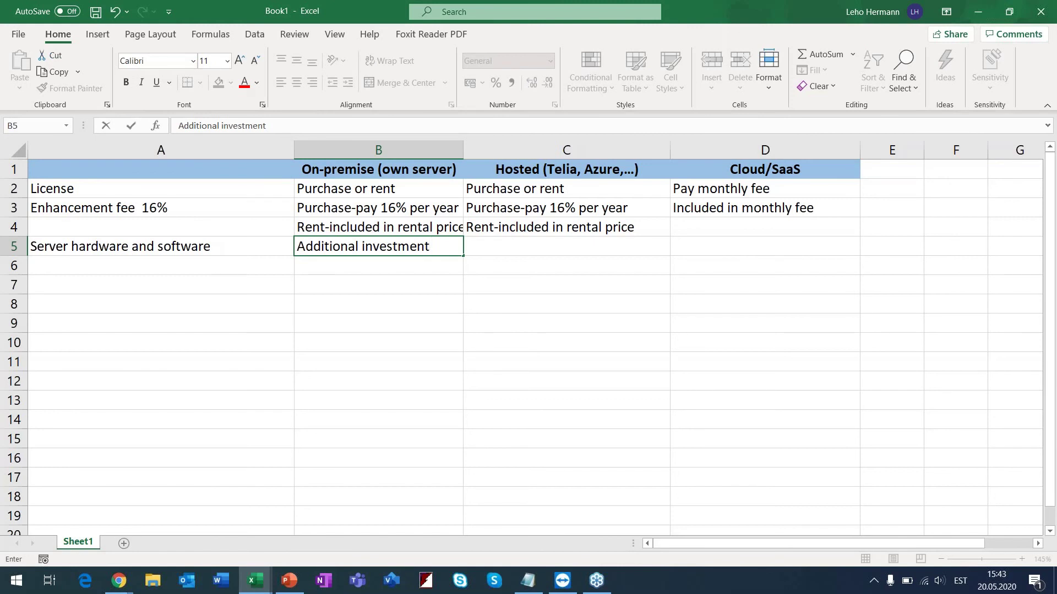
key("Tab")
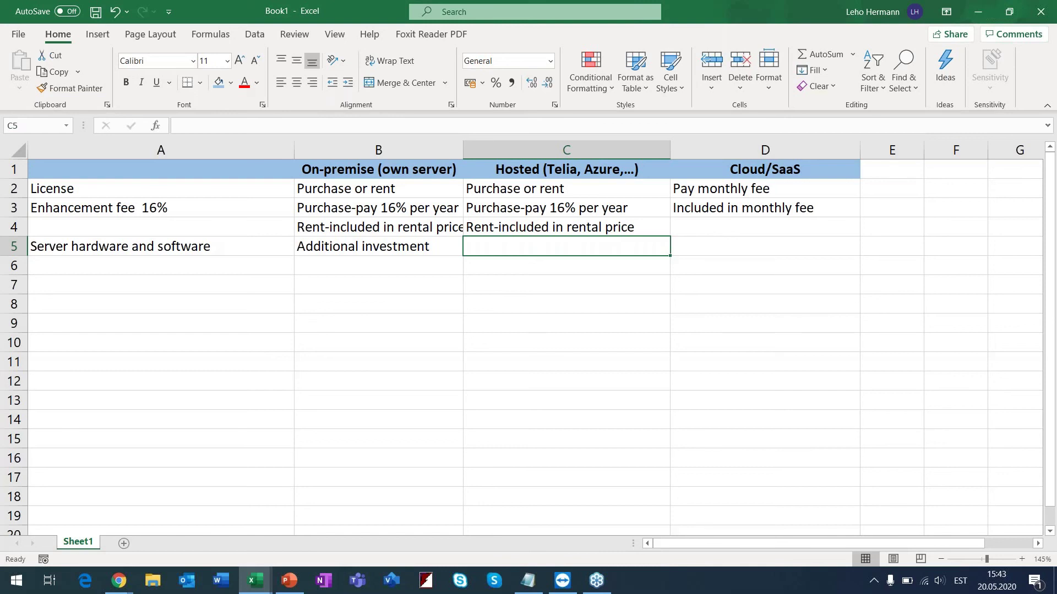
type("Addition")
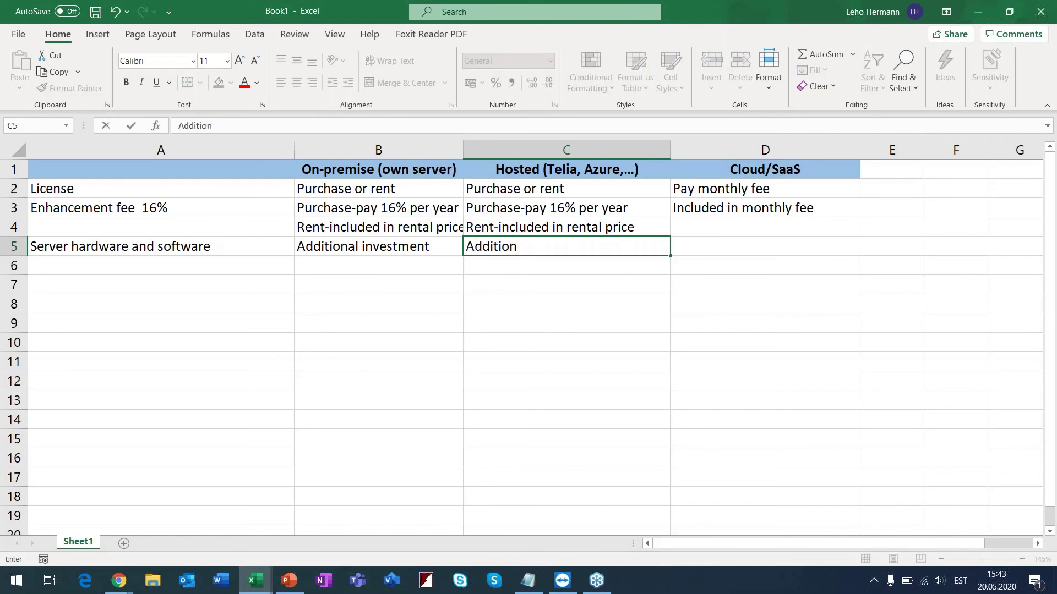
type("al monthly fee")
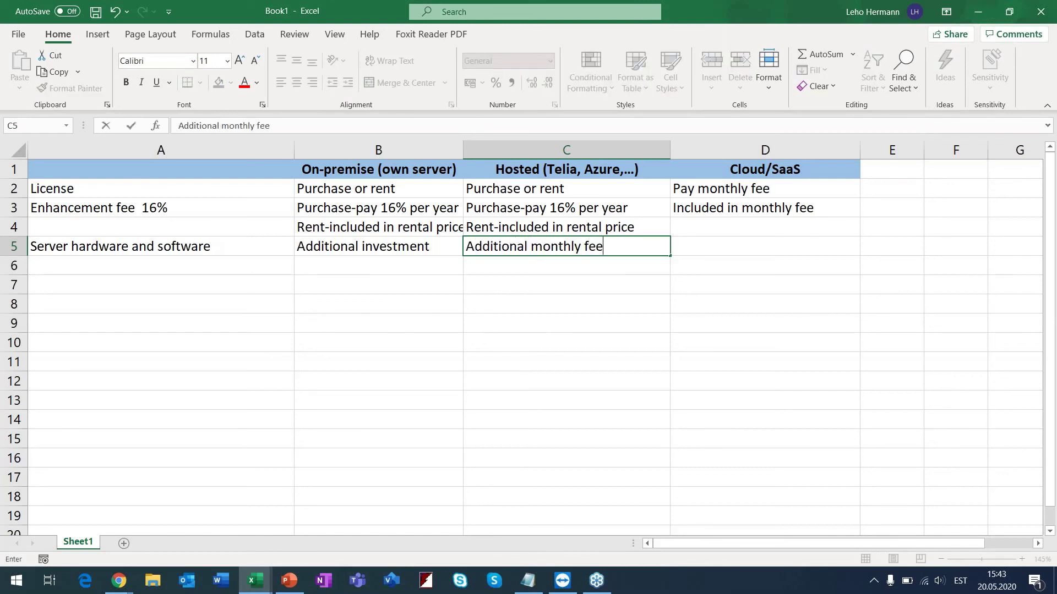
key("Tab")
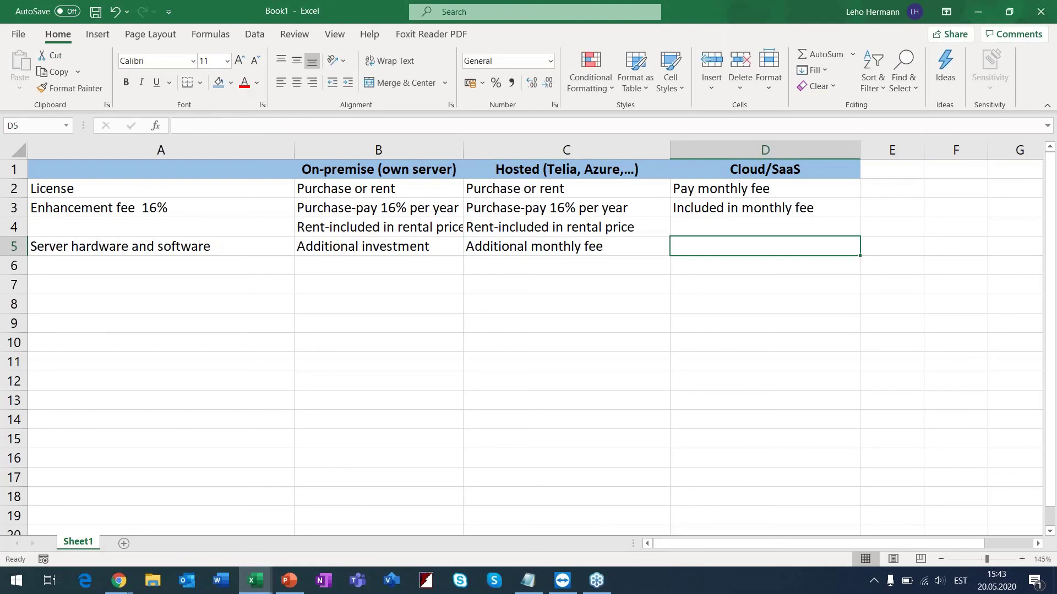
Copy the "Included in monthly fee" entry from D3 to D5 in the Cloud/SaaS column
type("I")
key("Escape")
key("Up")
key("Up")
key("ctrl+c")
key("Down")
key("Down")
key("ctrl+v")
key("Escape")
key("Down")
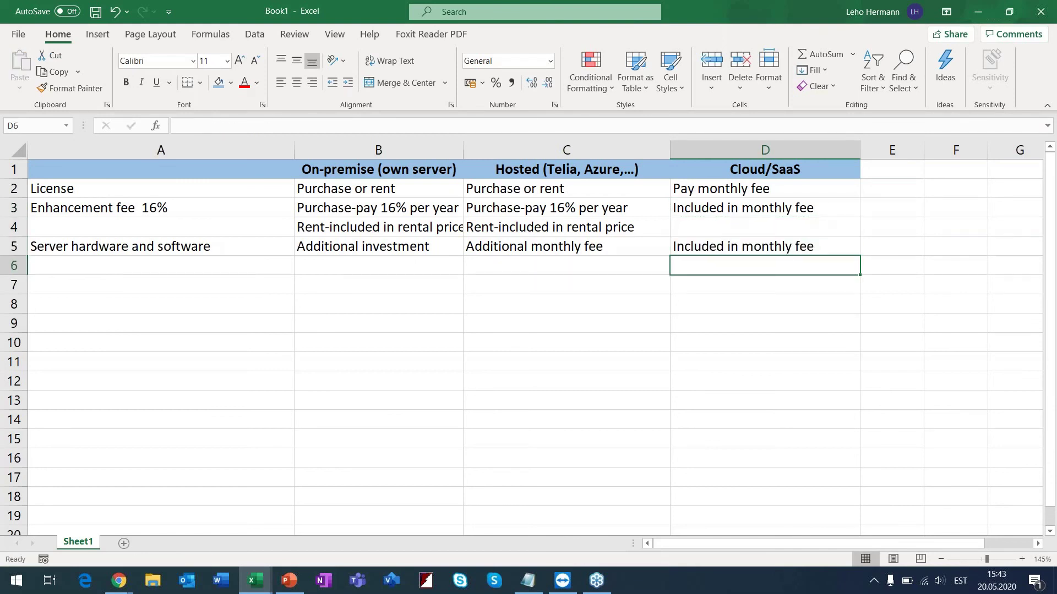
Enter the row label "Version upgrades" in A6
key("Left")
key("Left")
key("Left")
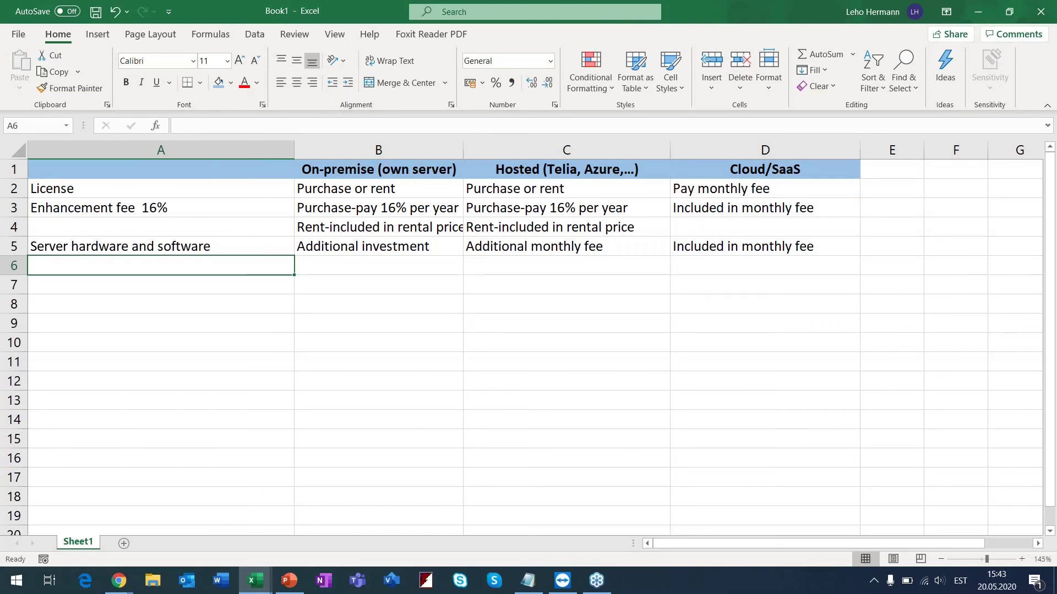
type("Version")
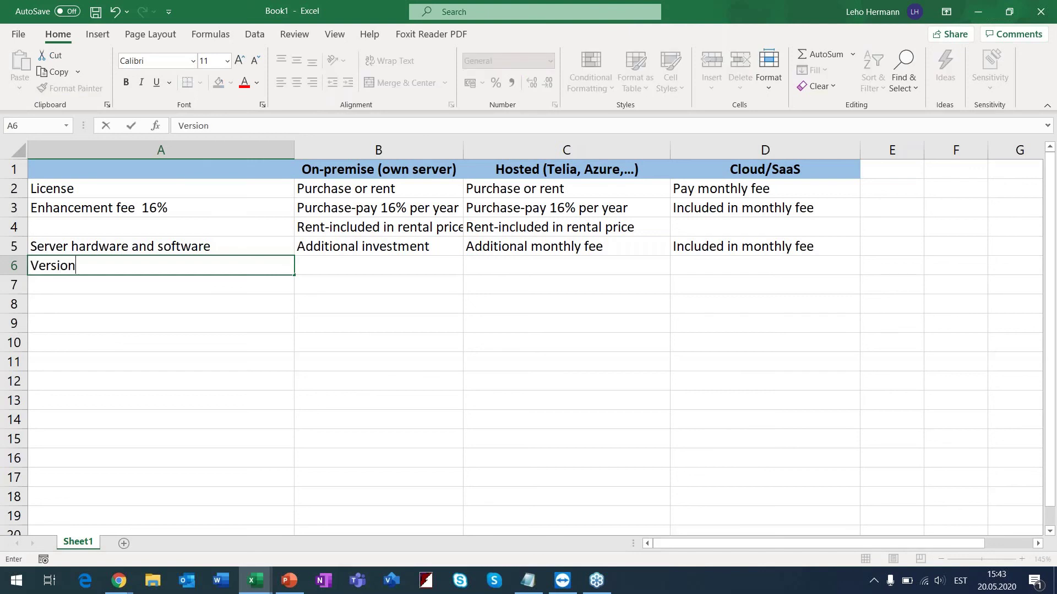
type(" upgrades")
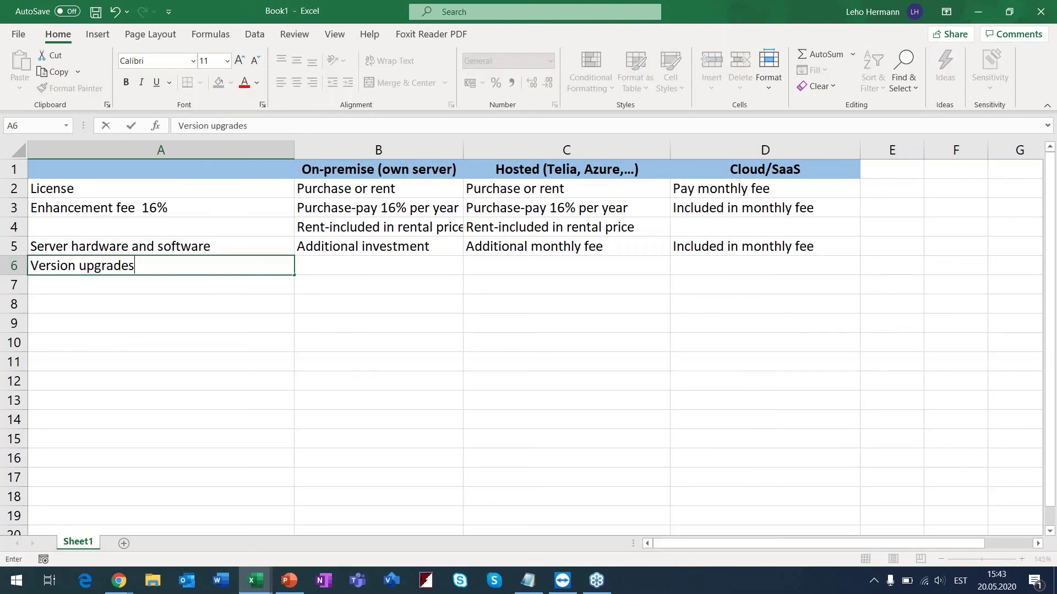
key("Tab")
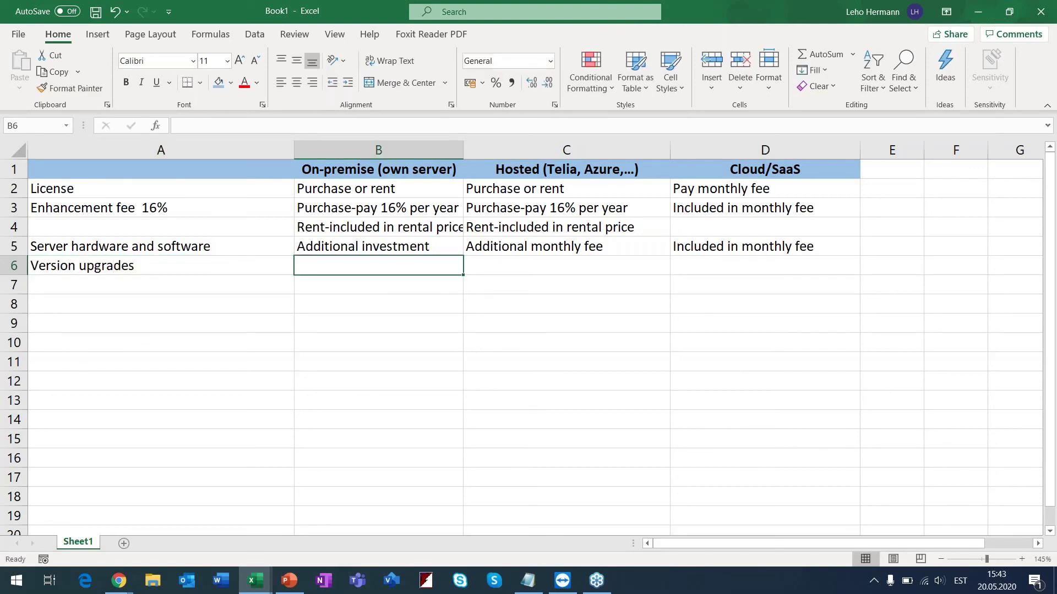
Enter "Partner will do it for additional fee" in B6 and copy it to the Hosted column at C6
type("Partne")
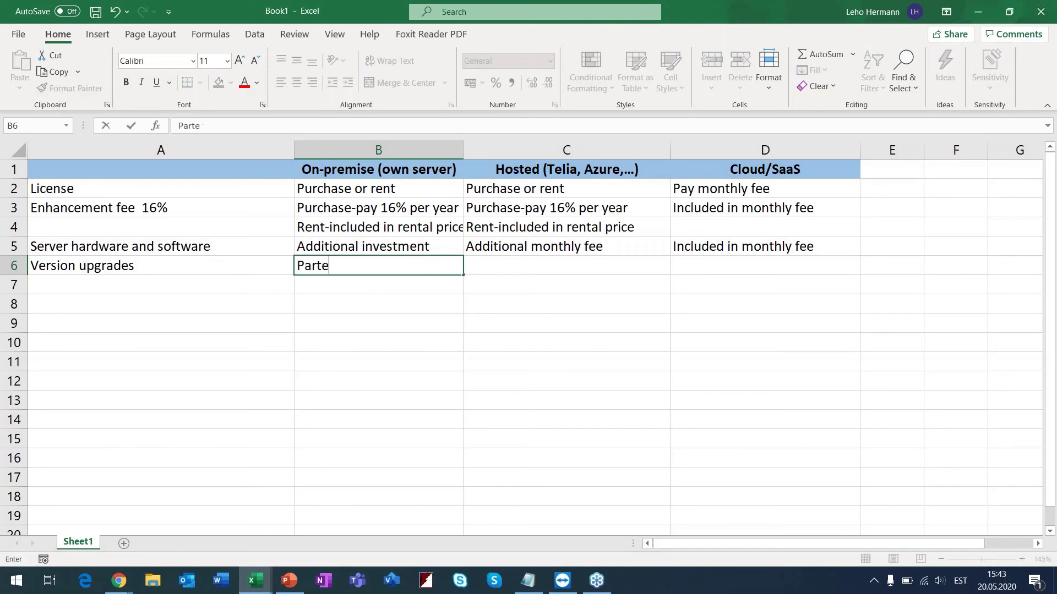
type("r will do ")
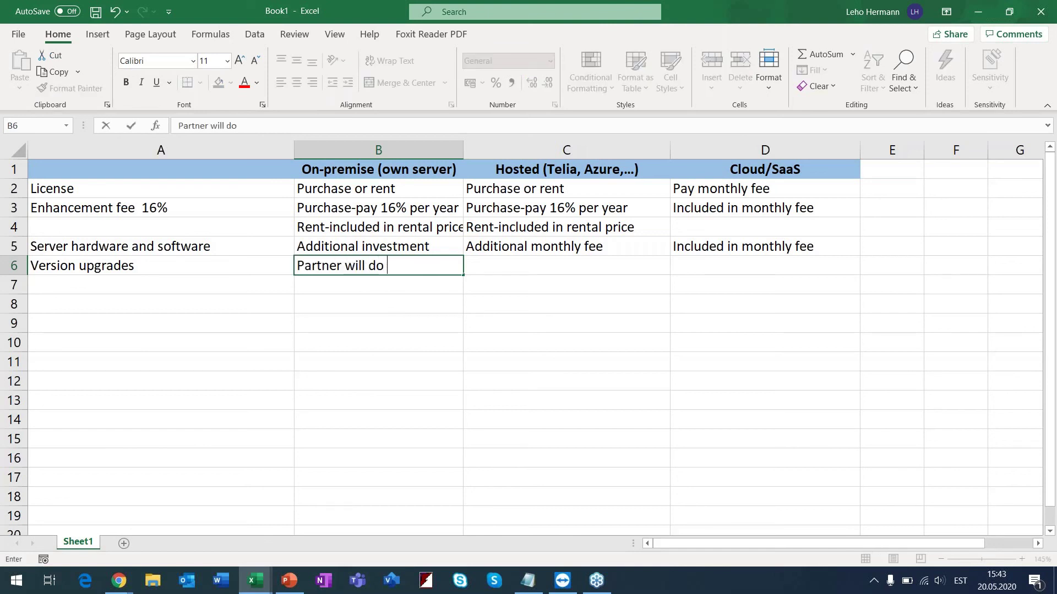
type("it for")
key("BackSpace")
key("BackSpace")
type("for additional fee")
key("Return")
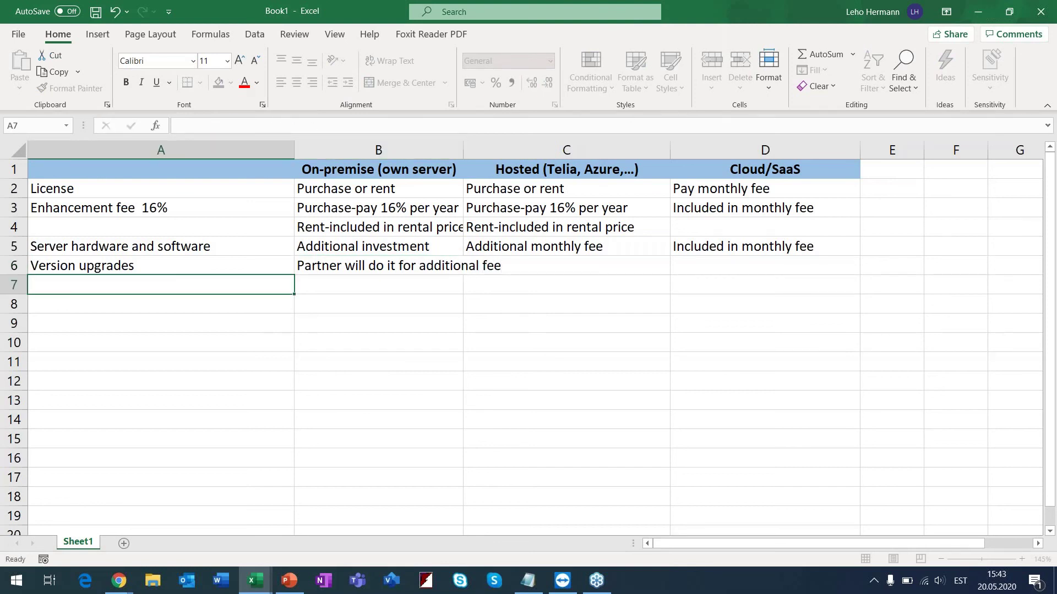
left_click(159, 266)
left_click(378, 266)
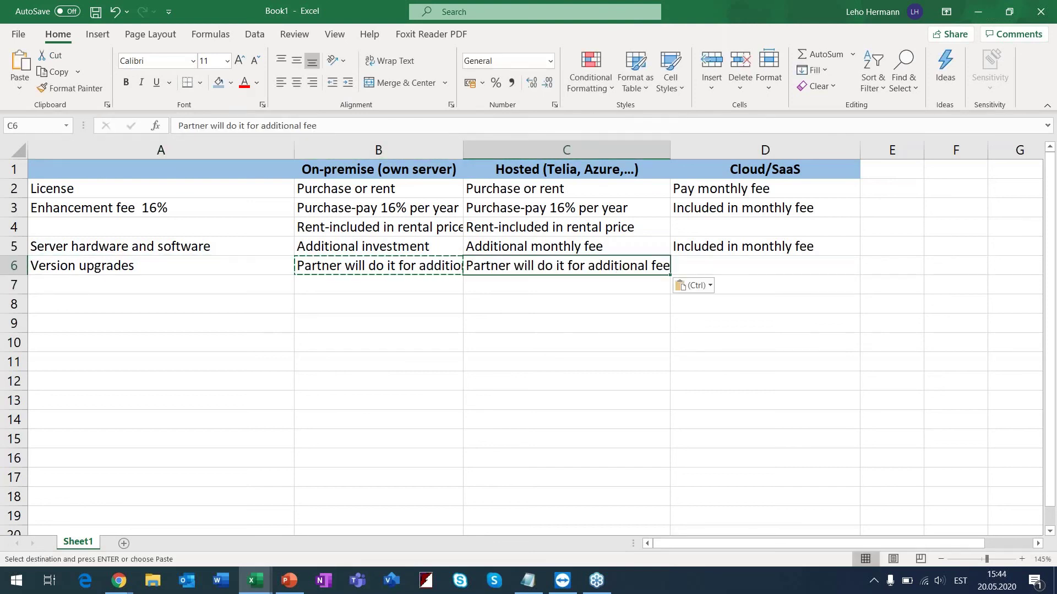
Enter "Background, MS does it." in D6 with a second line "NB! It may require some testing of customer specific developments"
left_click(765, 265)
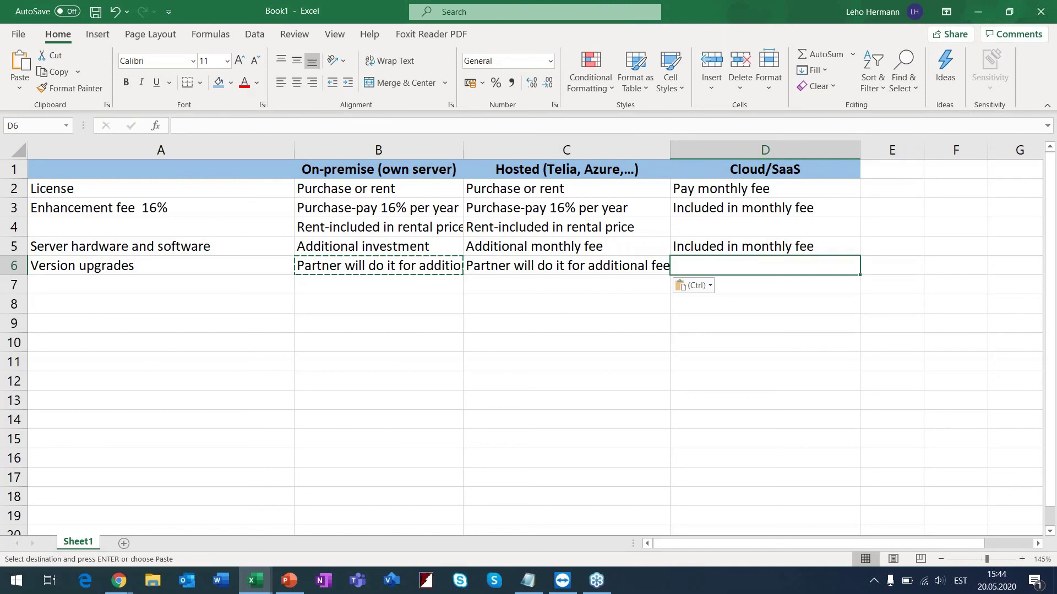
type("Backgro")
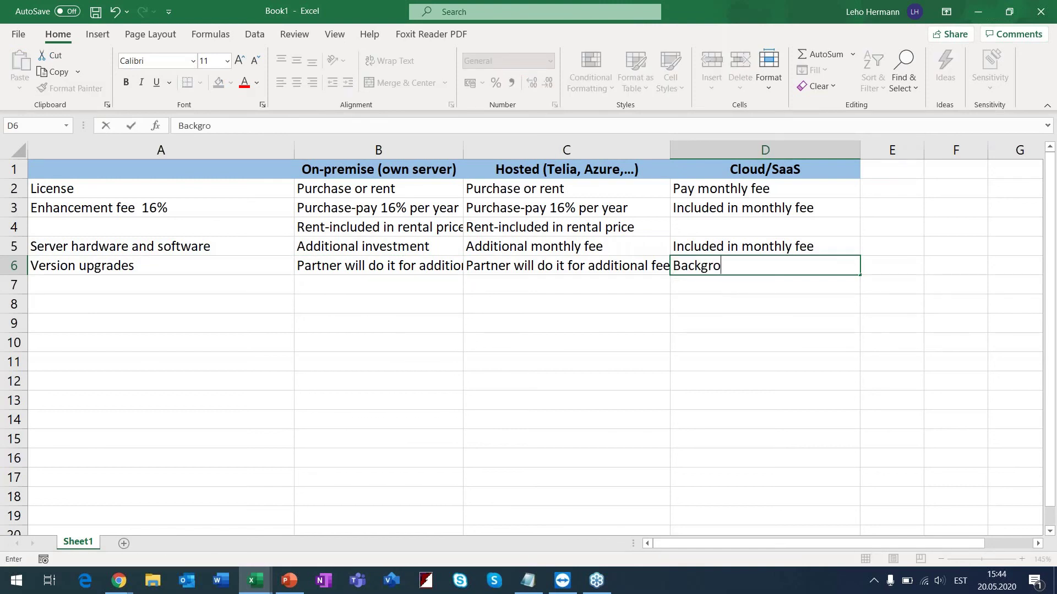
type("und, MS does it.")
key("alt+Return")
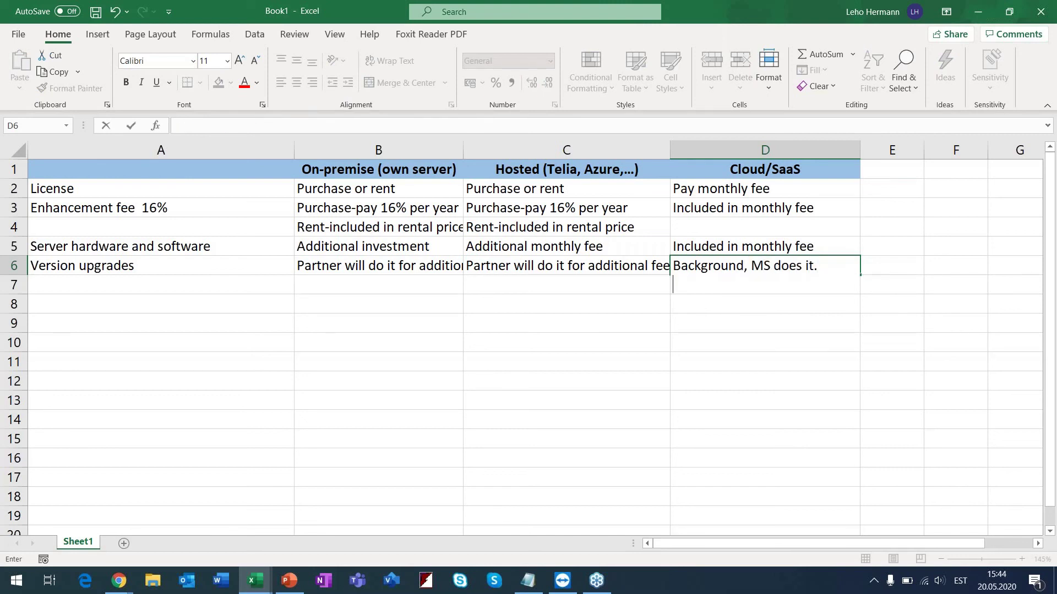
type("NB! It may require some testing of customer specific developem")
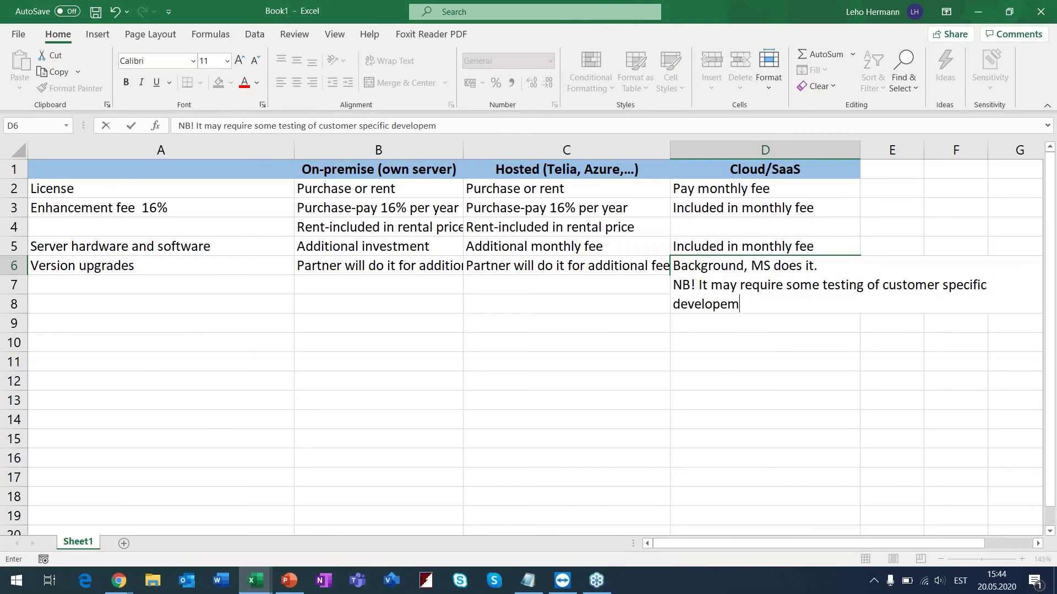
key("BackSpace")
key("BackSpace")
type("ments")
key("Return")
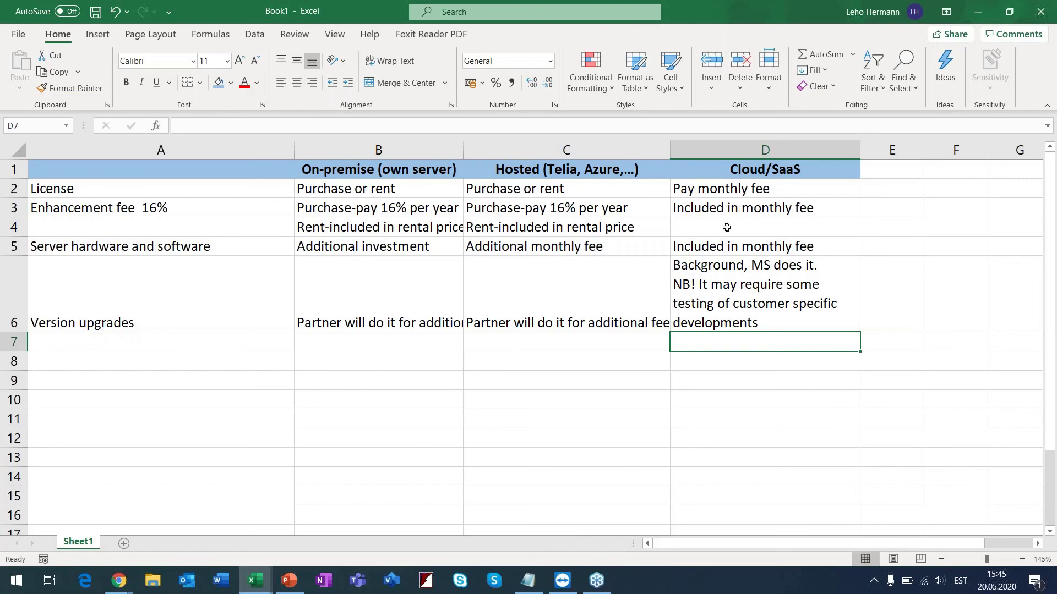
Switch to the Business Central browser window and return from the Custom Report Layouts page to the home page
mouse_move(114, 585)
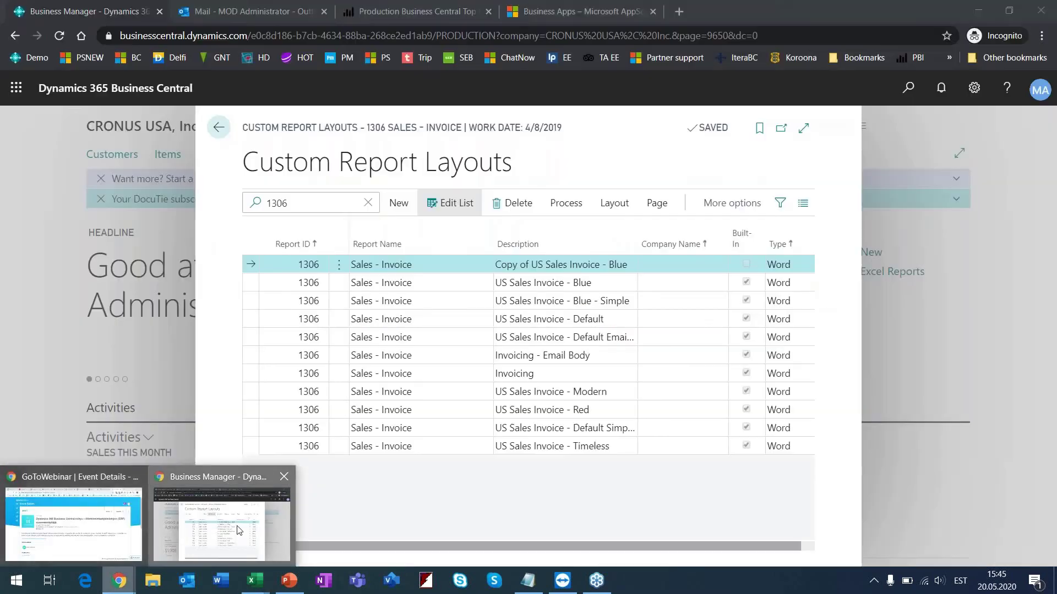
left_click(238, 529)
left_click(218, 128)
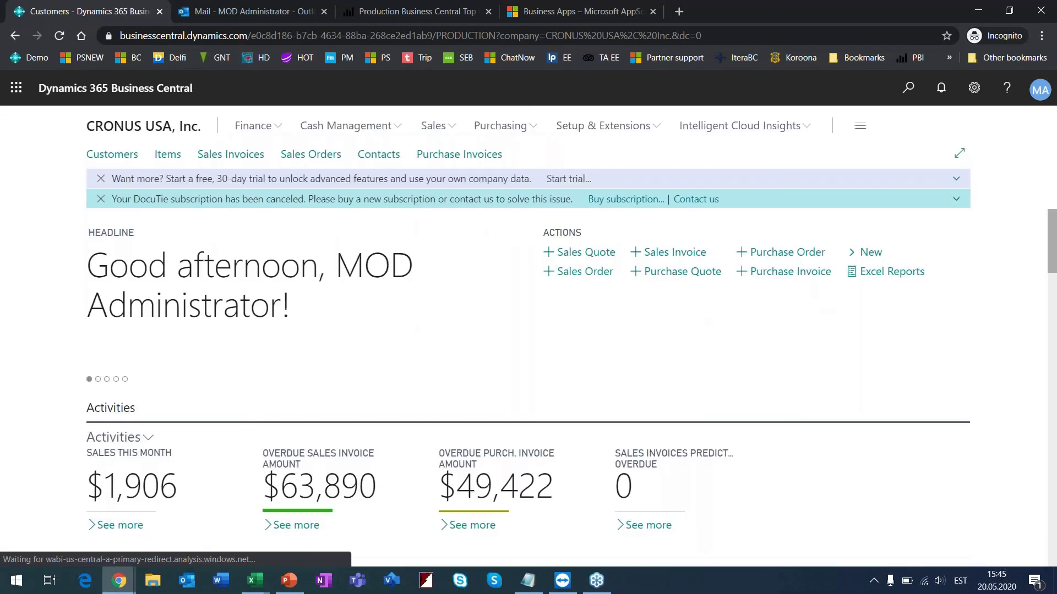